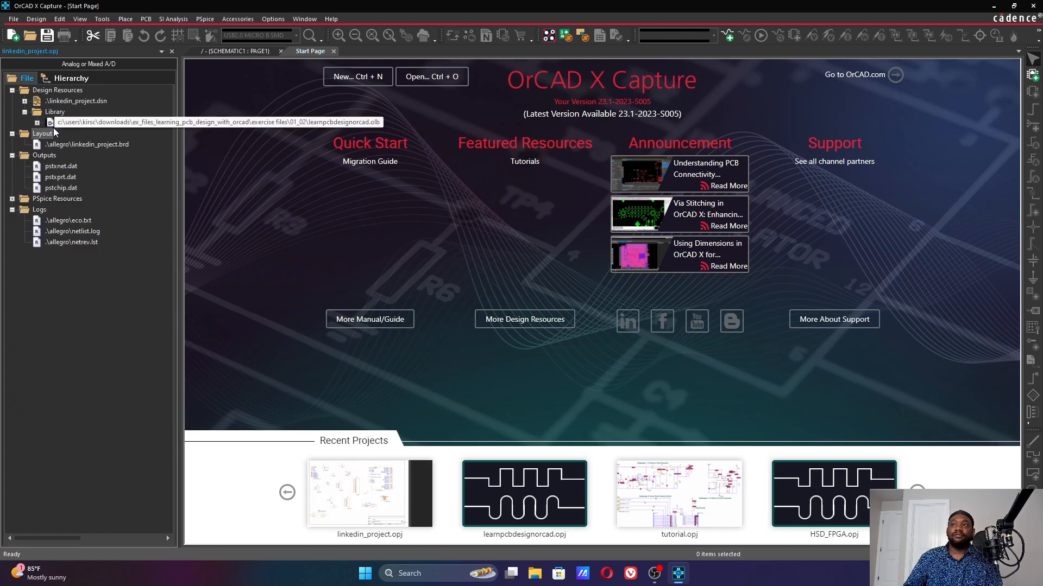
Step: Open schematic page PAGE1 of the linkedin_project.dsn design
click(37, 122)
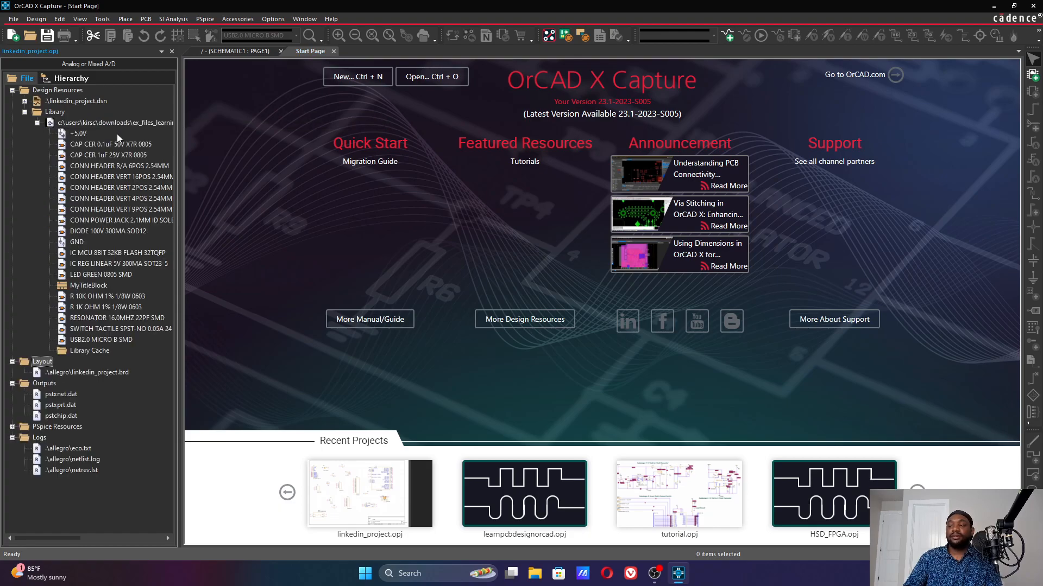
click(37, 123)
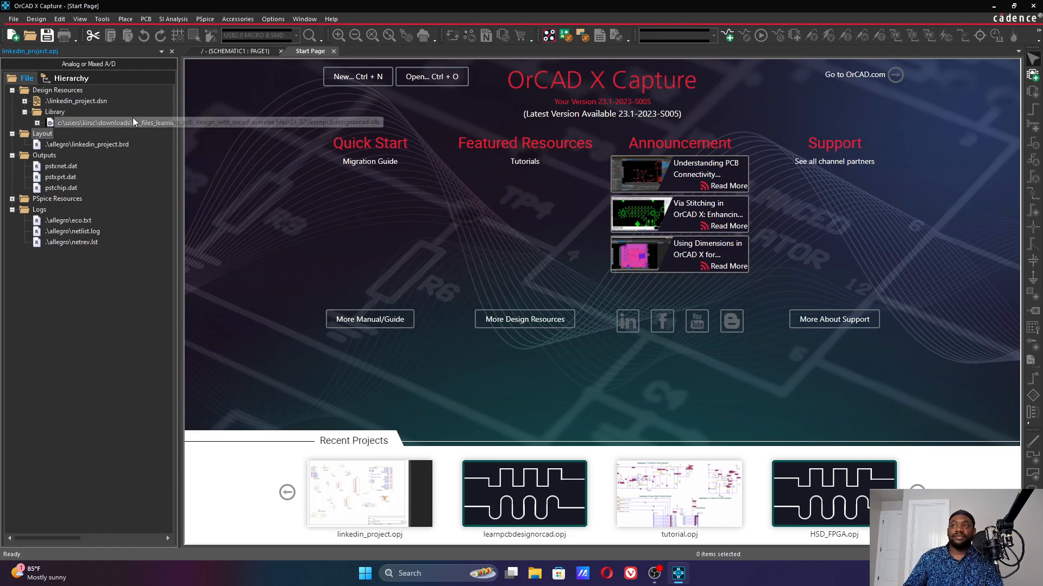
click(25, 101)
double_click(75, 112)
double_click(79, 123)
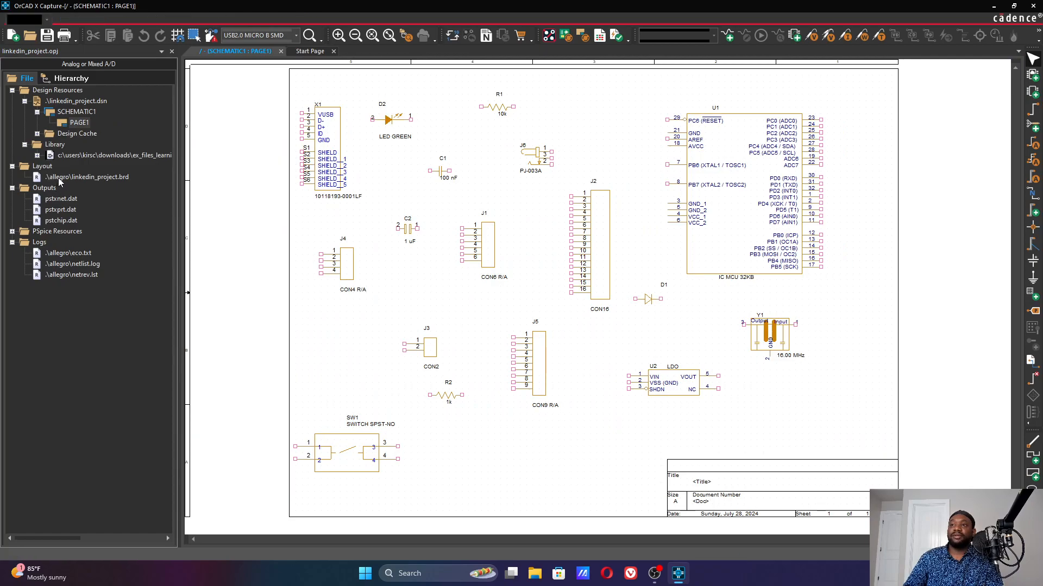
Step: Launch the PCB editor for linkedin_project.brd using the OrCAD PCB Designer Professional product
click(98, 180)
right_click(124, 179)
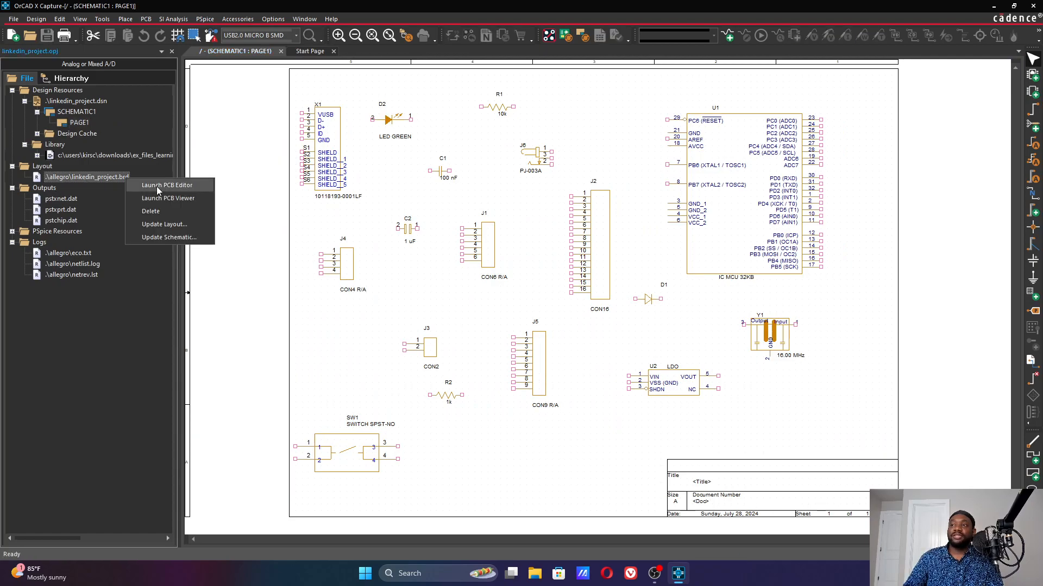
click(157, 187)
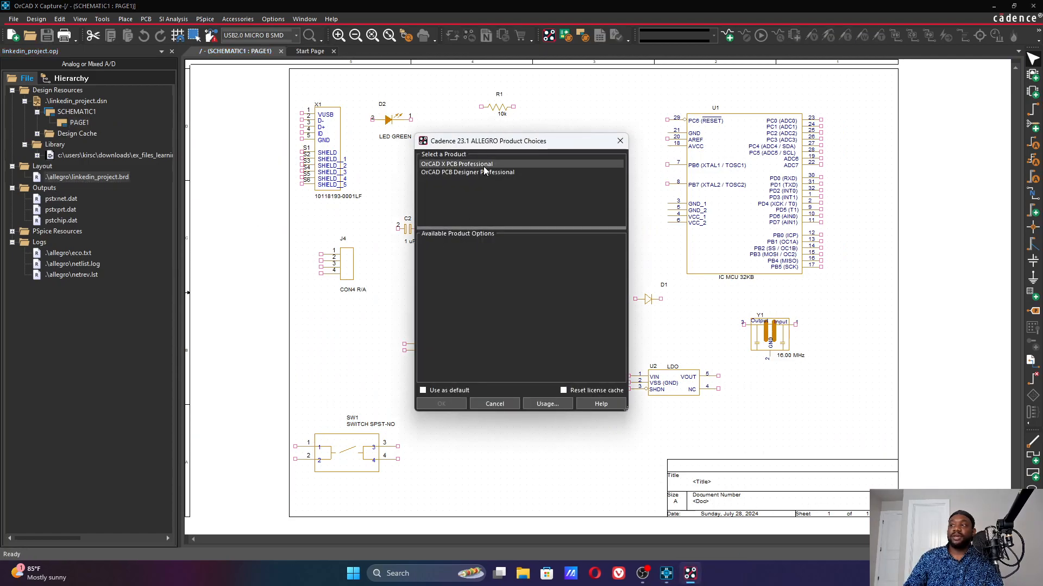
click(484, 173)
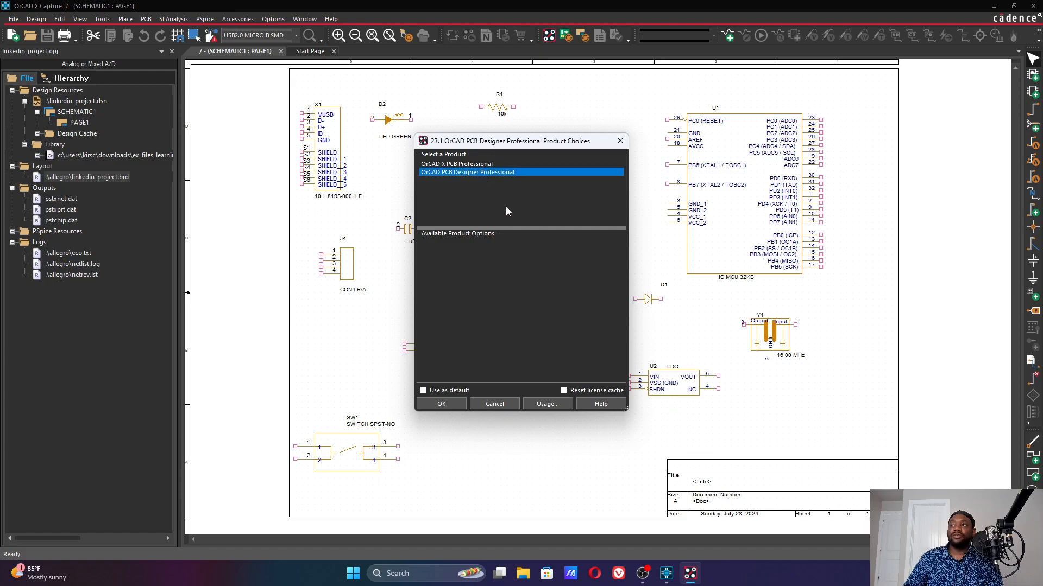
click(441, 403)
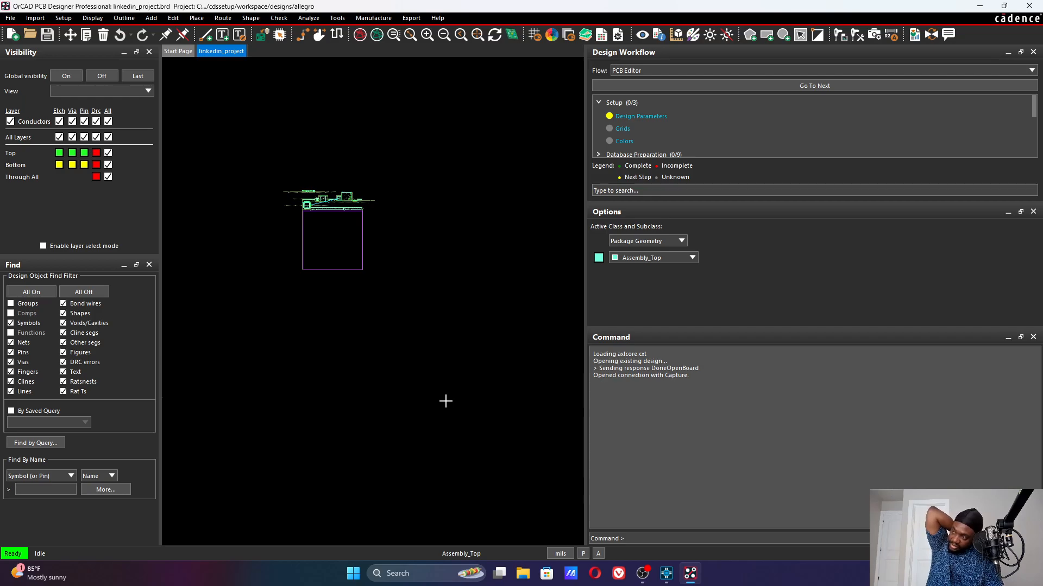
Step: Try to place component X1 manually from the list of components by refdes
scroll(289, 195, up, 4)
scroll(496, 177, down, 2)
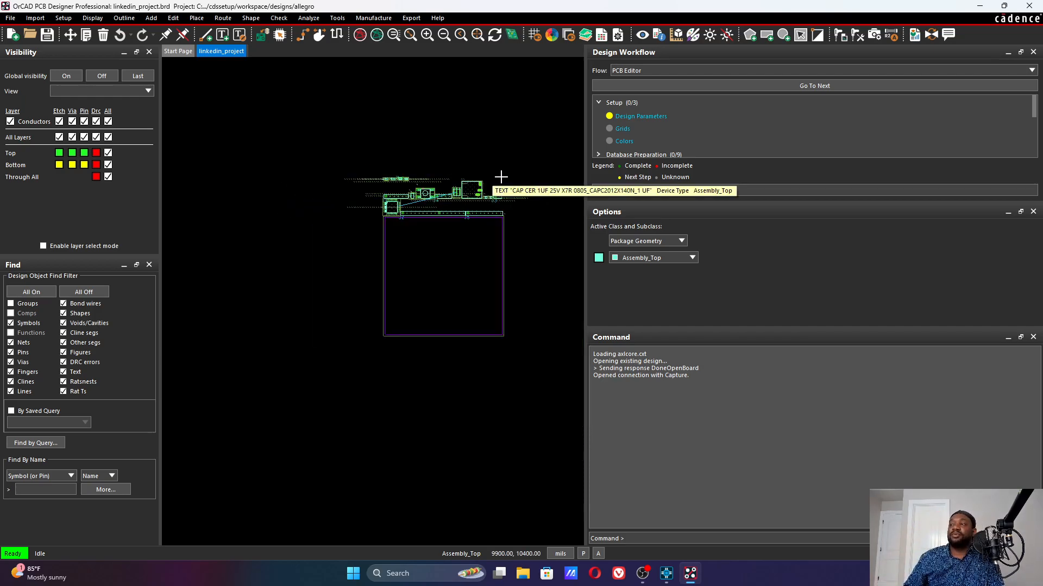
click(401, 145)
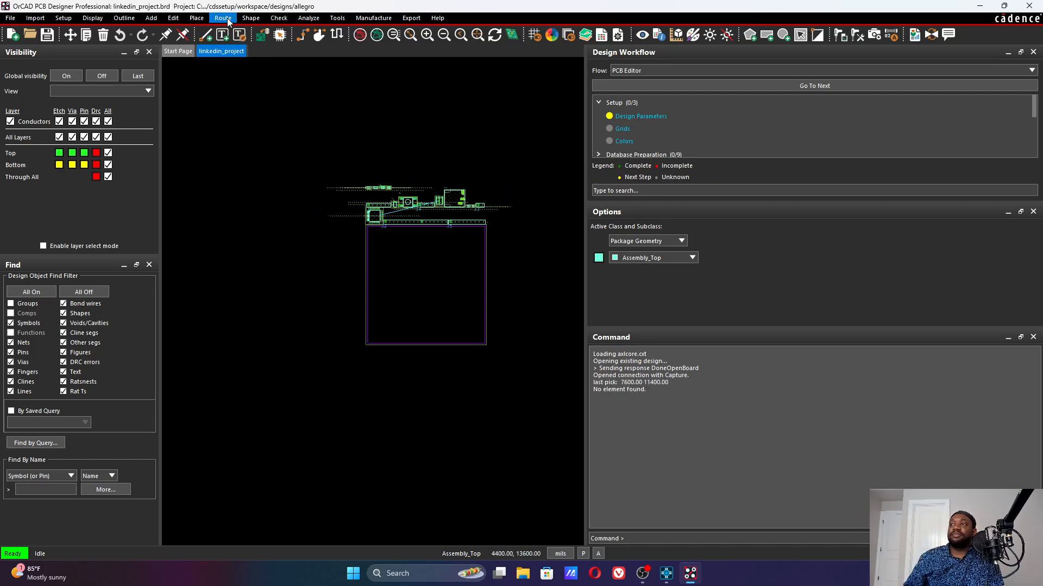
click(196, 18)
click(210, 32)
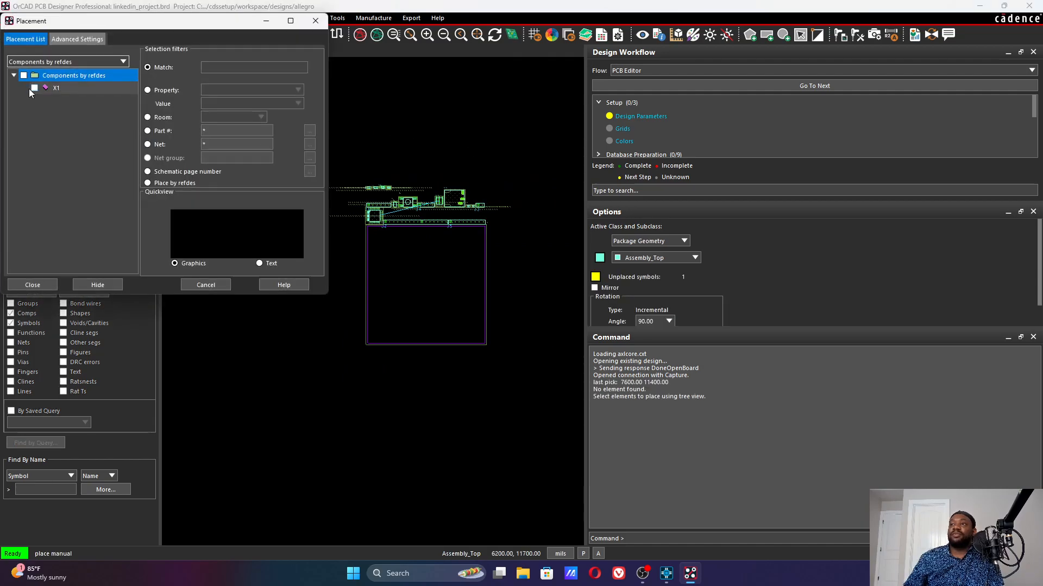
click(33, 88)
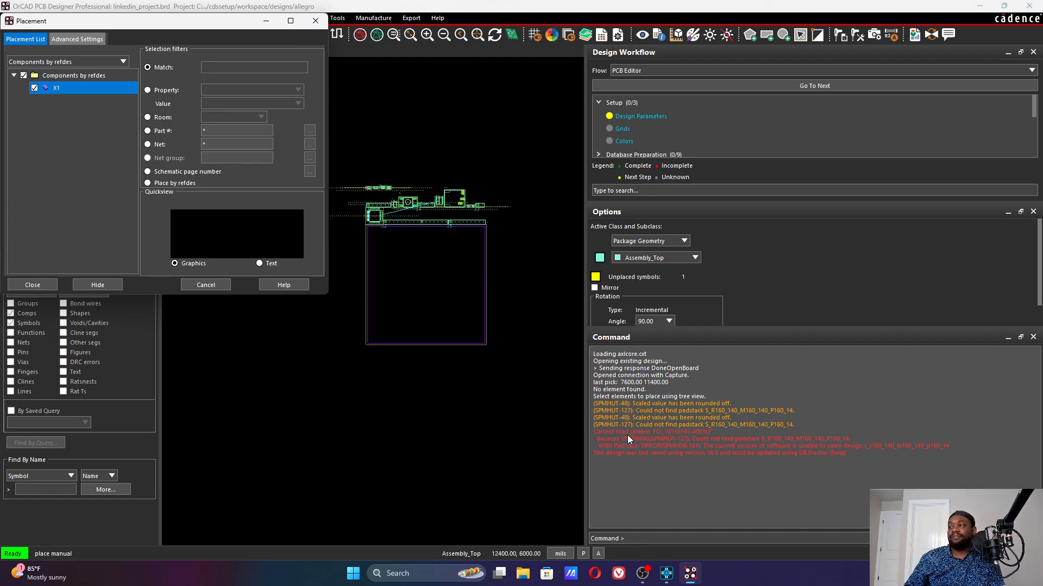
Step: Examine the padstack error messages in the command log and cancel the manual placement
drag(630, 440, 797, 456)
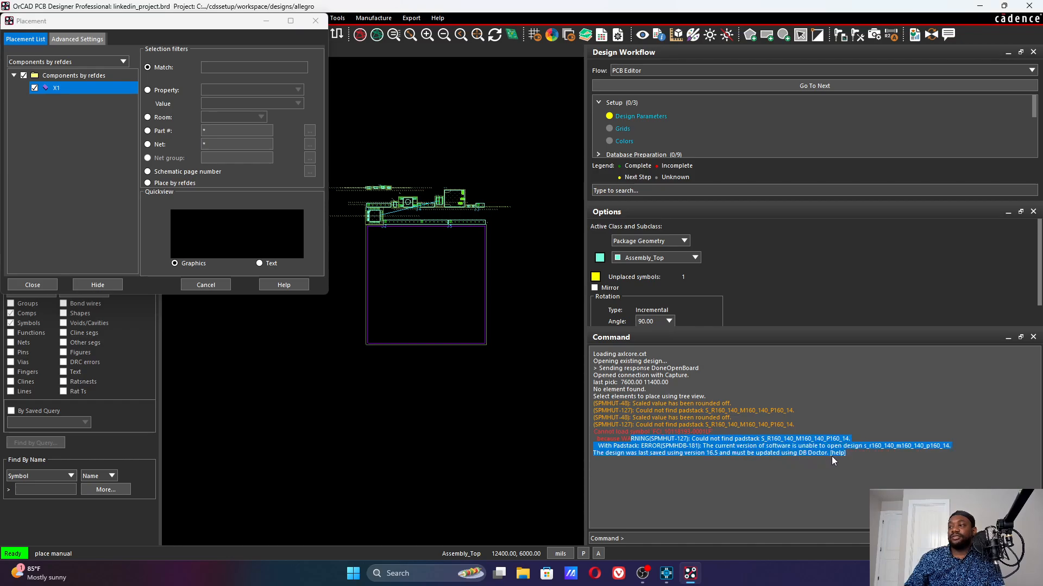
click(782, 450)
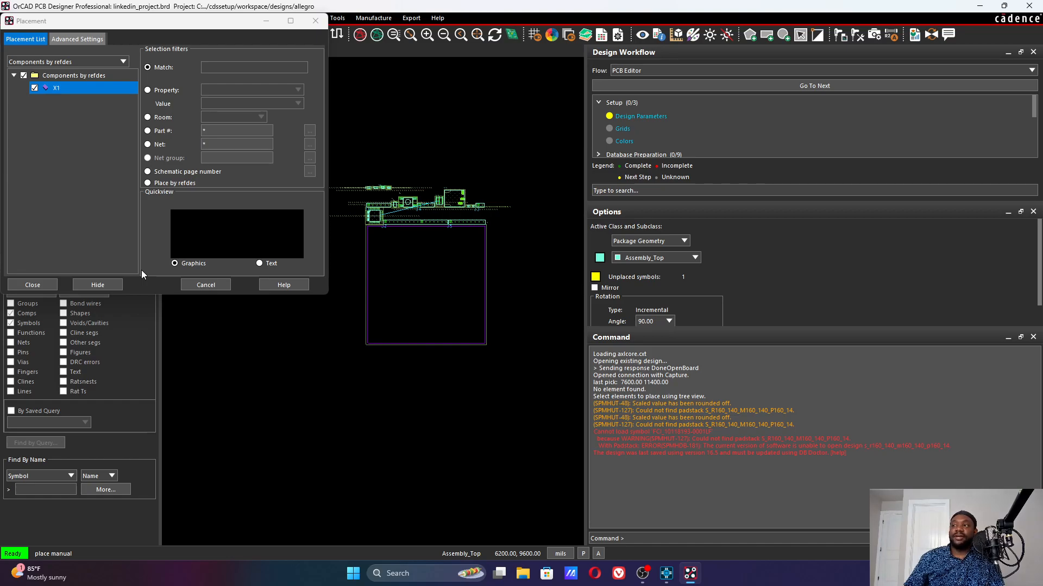
click(214, 288)
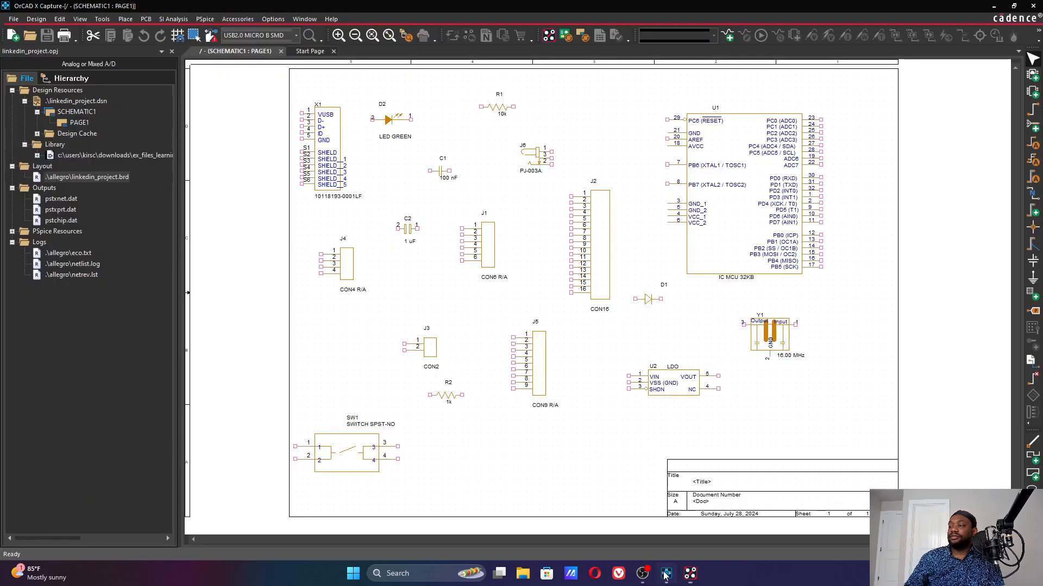
Step: Switch to OrCAD X Capture and show the footprint of connector X1
click(666, 573)
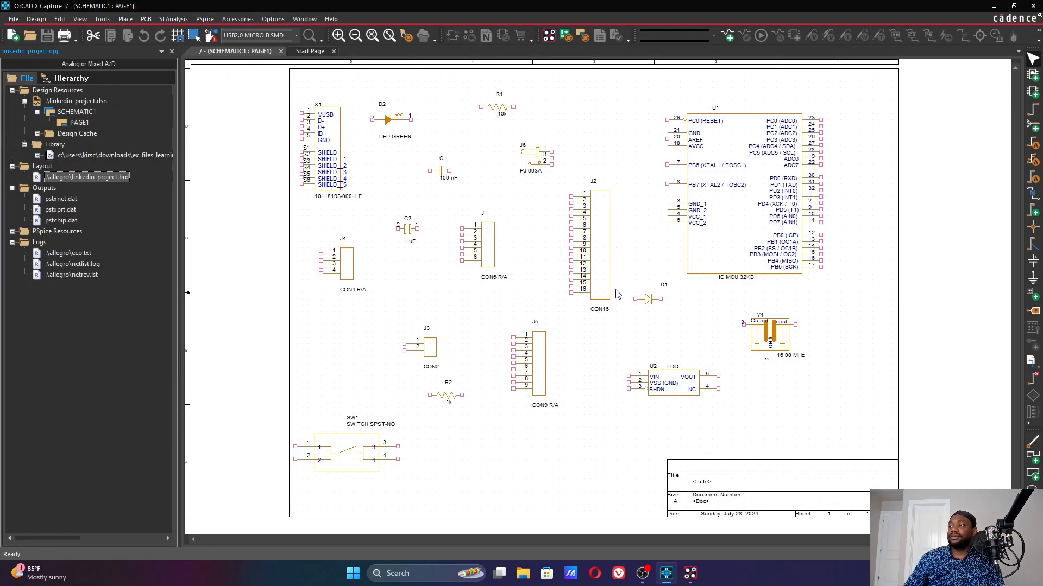
click(593, 346)
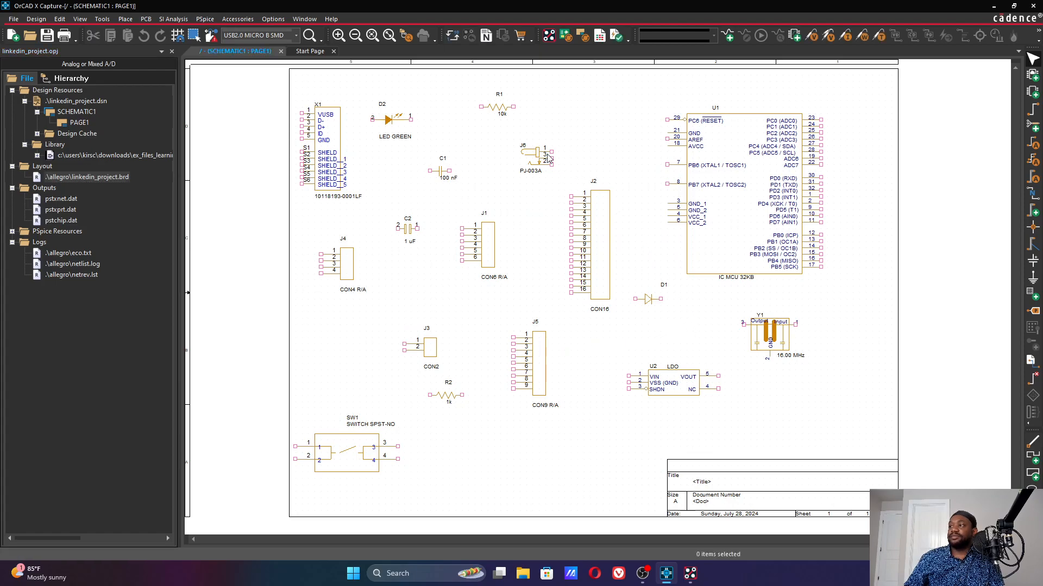
click(334, 135)
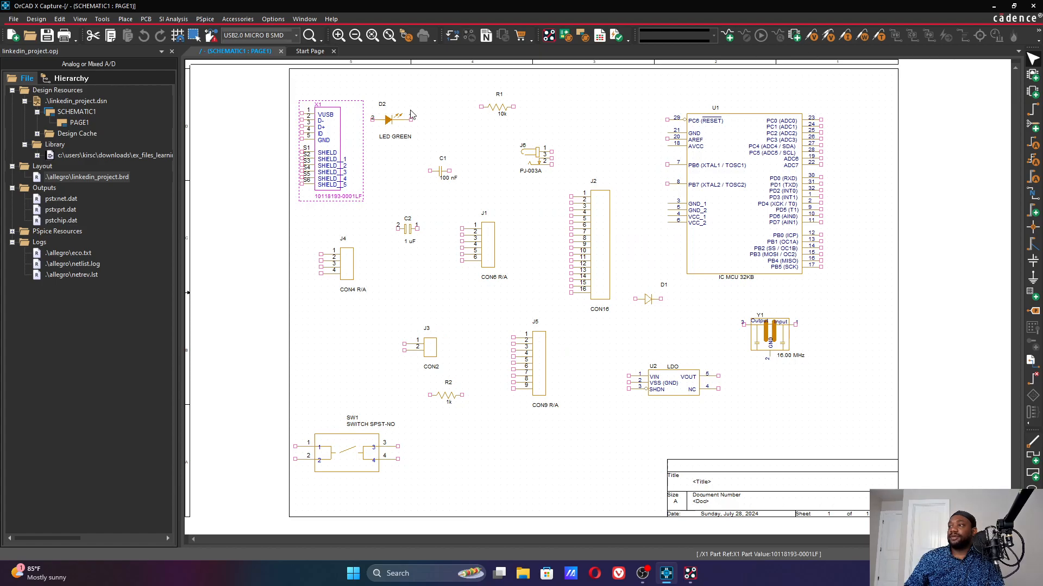
right_click(330, 128)
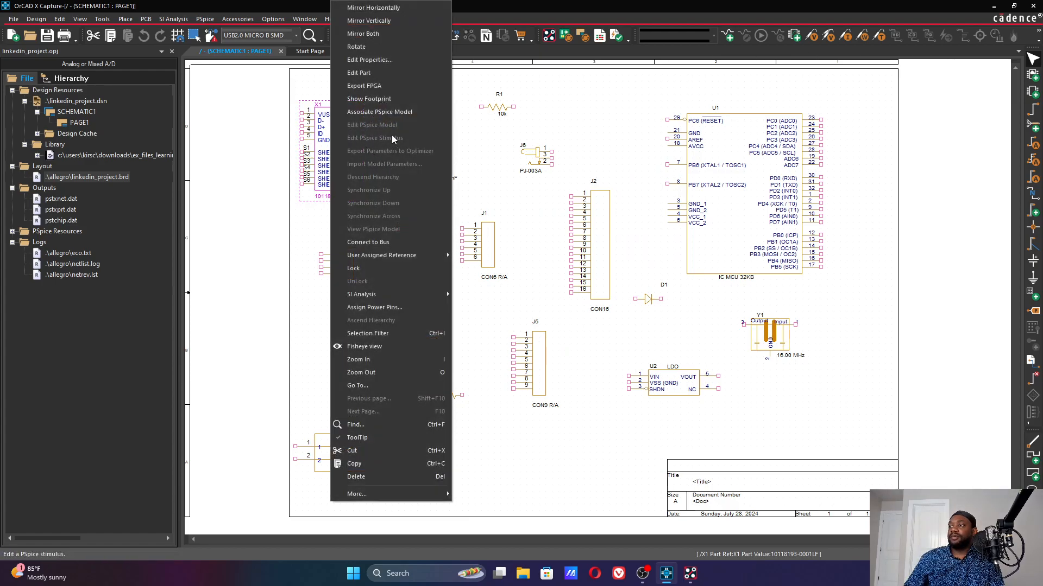
click(375, 99)
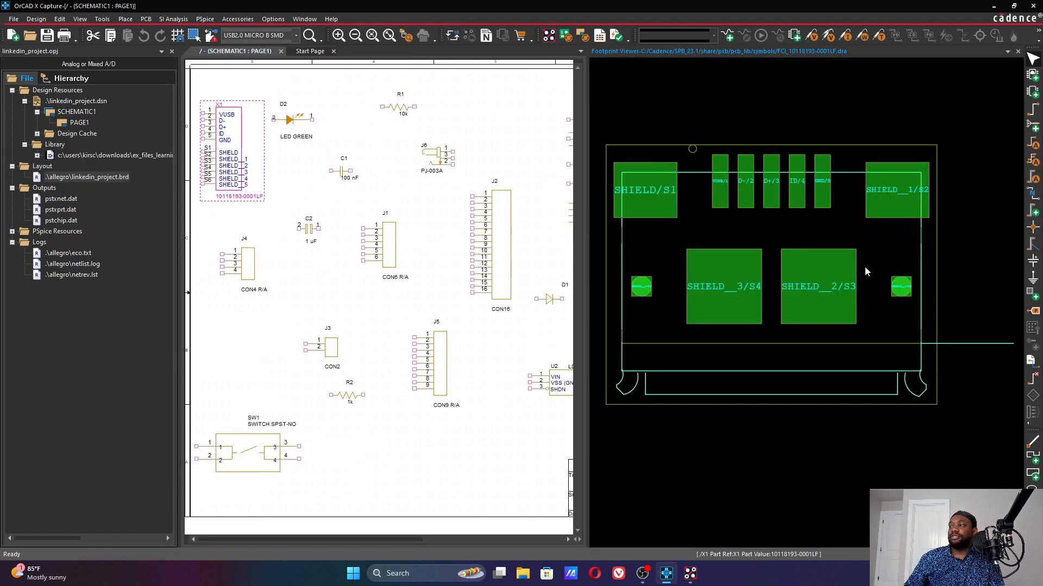
Step: Return to OrCAD PCB Designer and examine the missing padstack's name in the error message
key(alt+Tab)
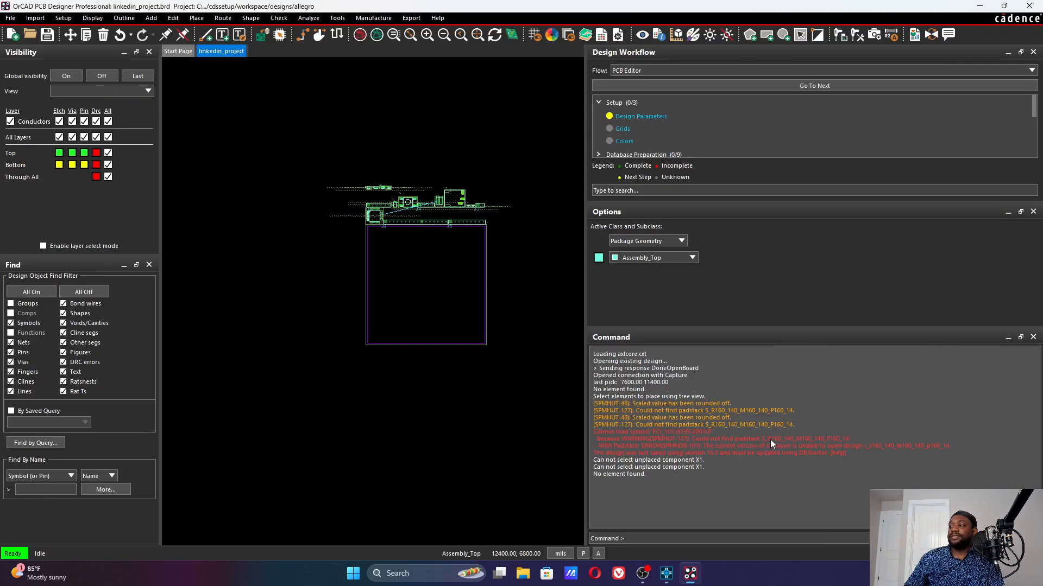
drag(784, 440, 807, 441)
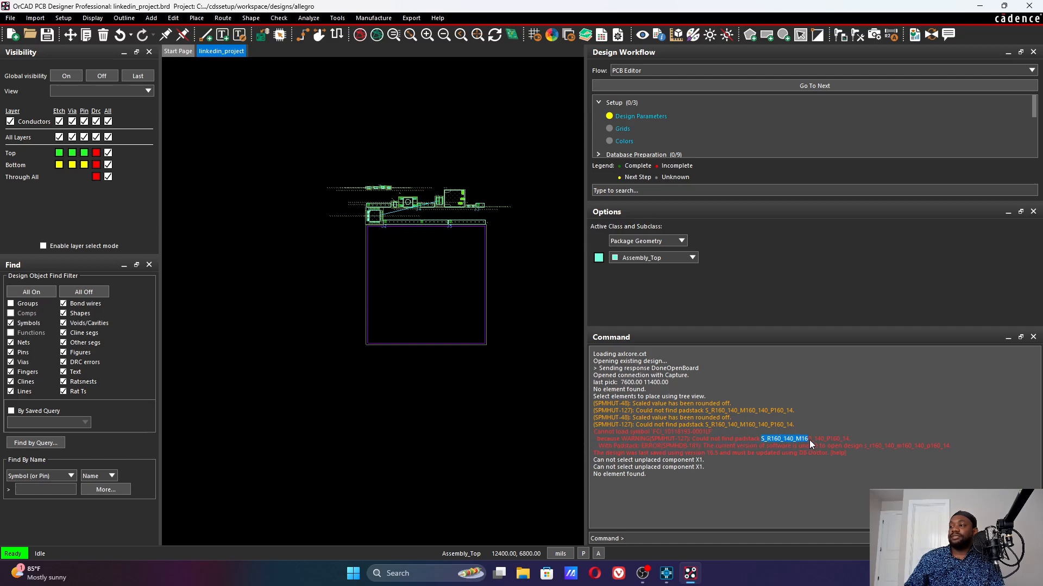
click(810, 440)
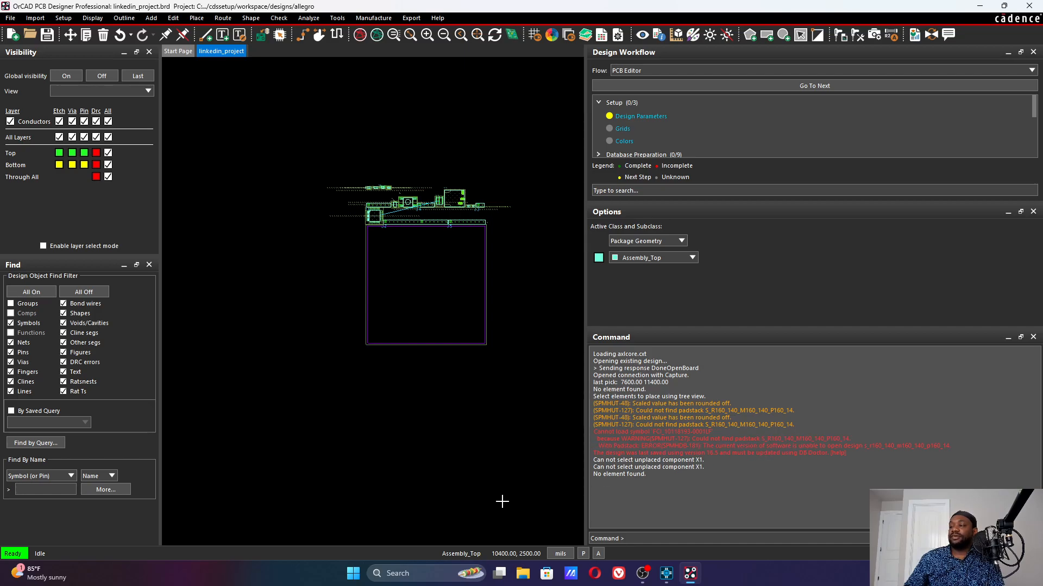
click(240, 139)
Step: Start opening another design file, saving the changes made to linkedin_project.brd
click(9, 18)
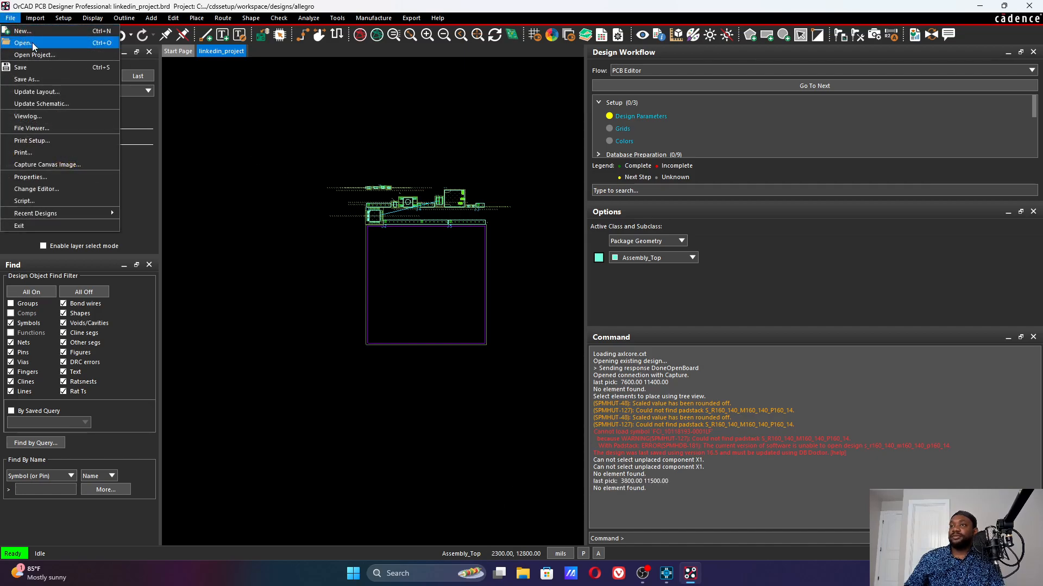
click(59, 43)
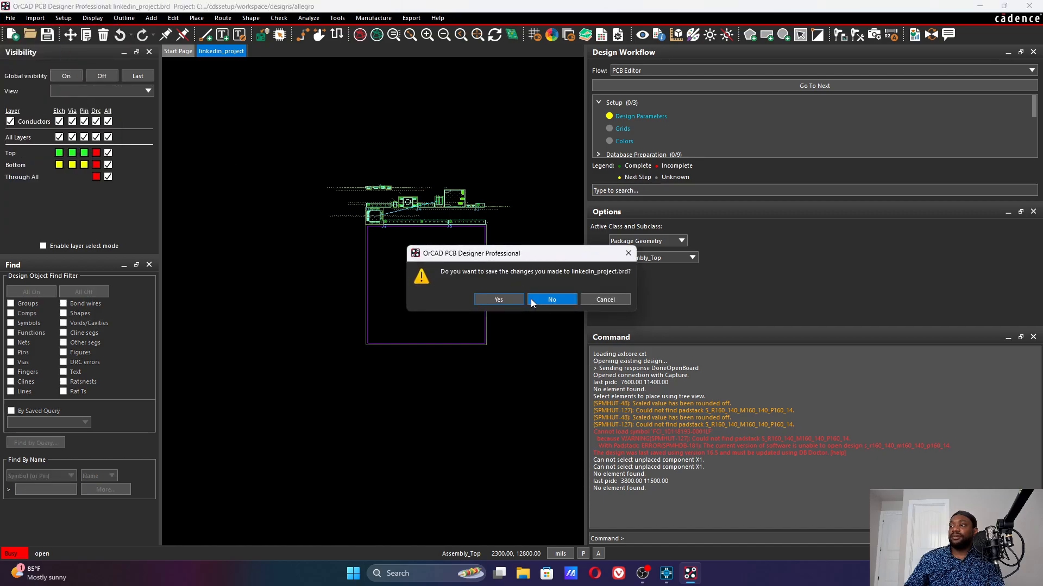
click(509, 298)
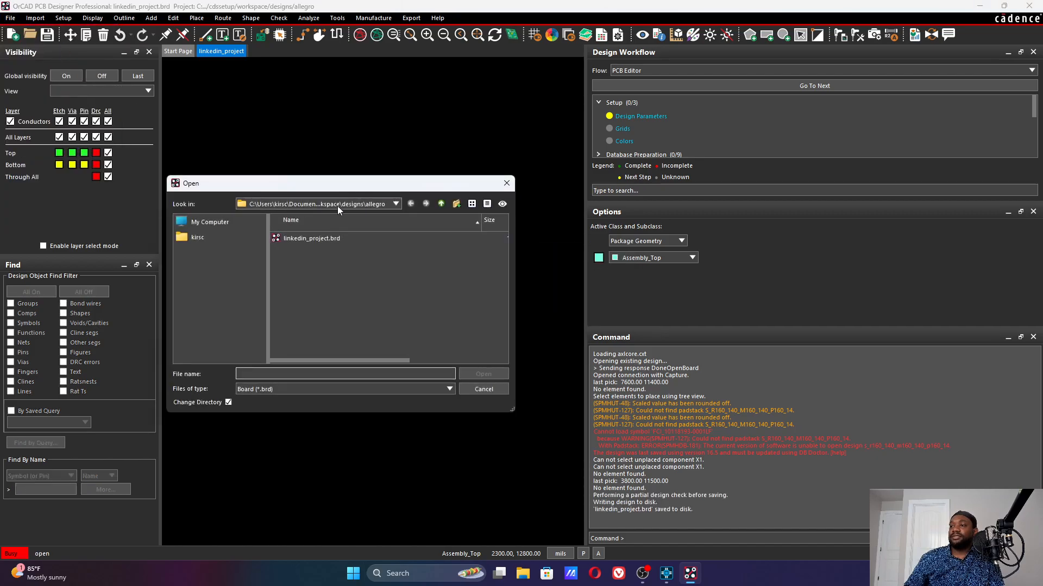
Step: Browse to the folder C:\Cadence\SPB_23.1\share\pcb\pcb_lib\symbols for the file to open
click(209, 222)
click(313, 238)
double_click(313, 238)
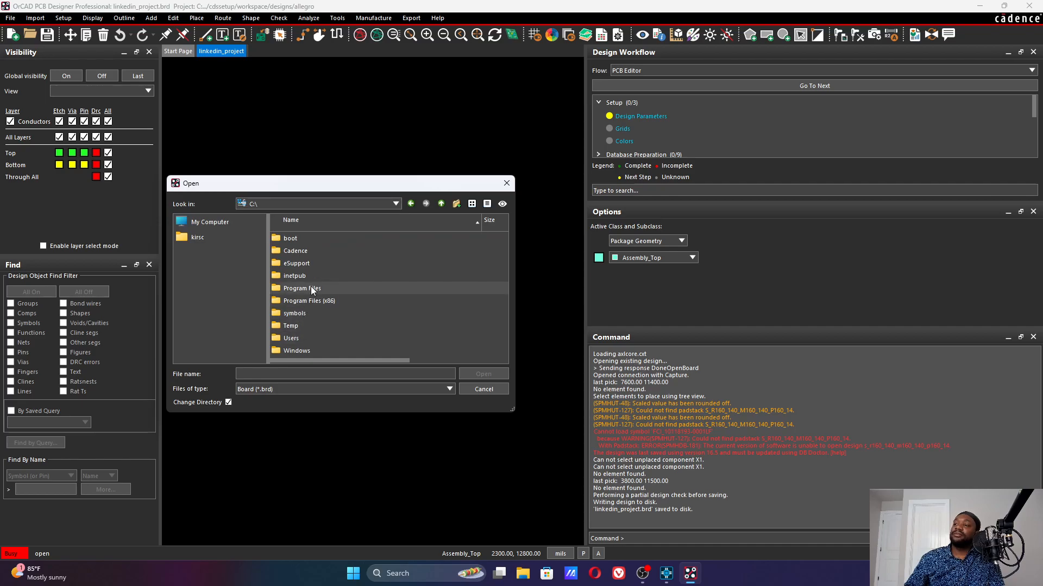
double_click(311, 250)
double_click(308, 263)
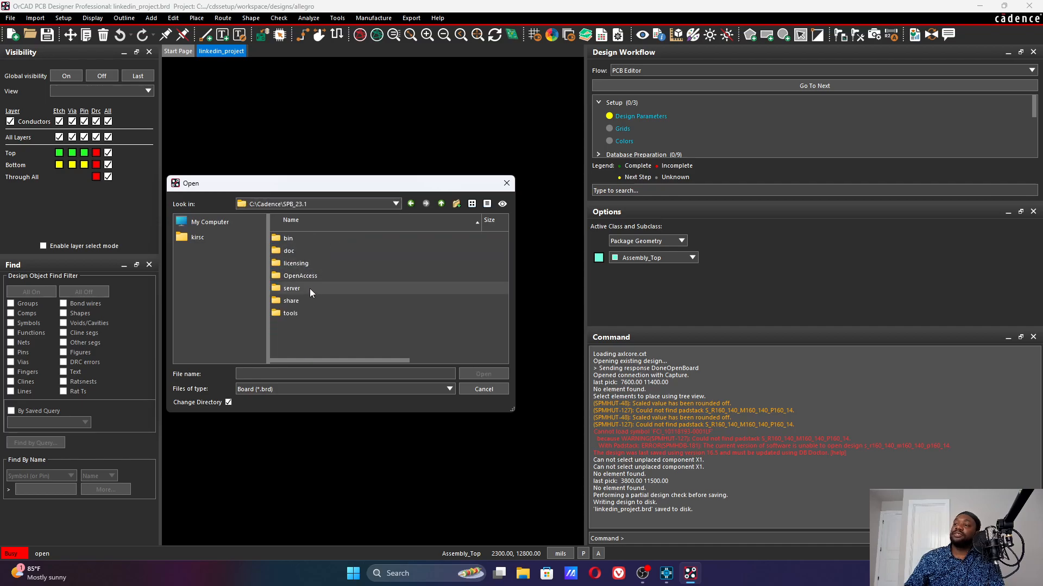
double_click(305, 301)
scroll(324, 309, down, 3)
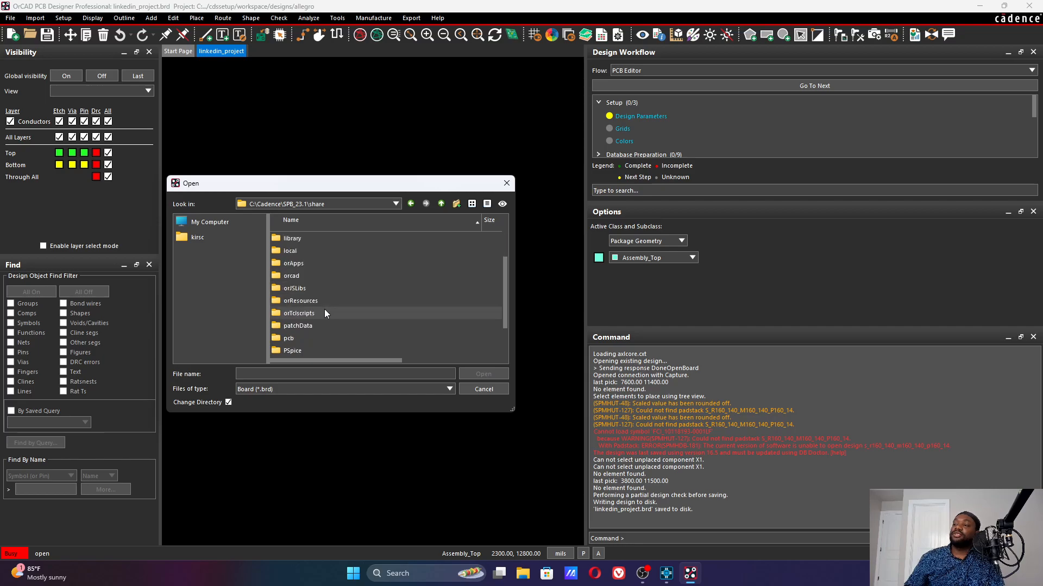
double_click(304, 338)
scroll(303, 321, down, 5)
double_click(312, 268)
double_click(314, 252)
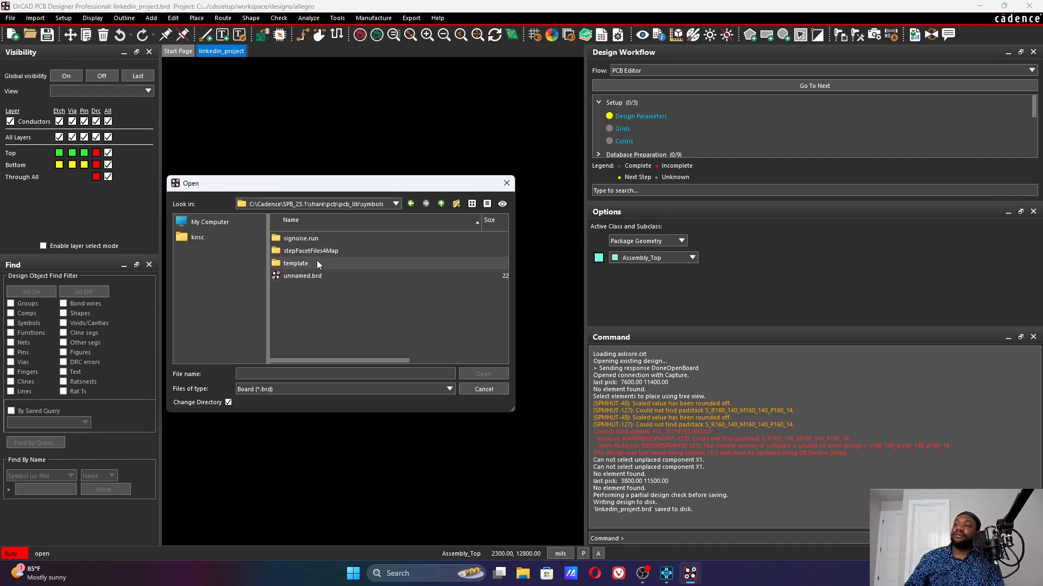
Step: Set the file type to Symbol Drawing (*.dra)
click(305, 390)
click(301, 407)
click(302, 393)
click(291, 412)
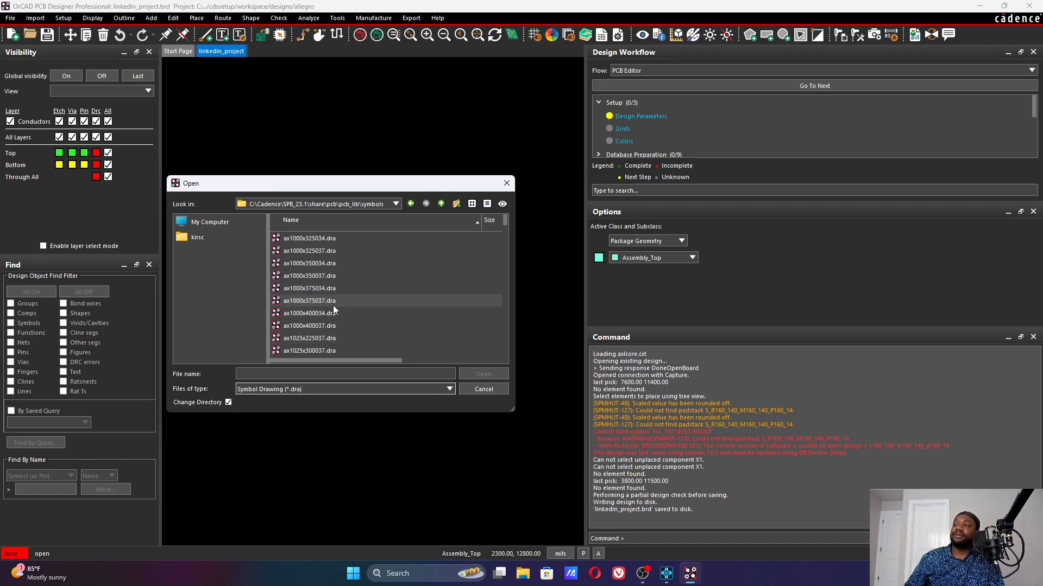
scroll(403, 287, down, 5)
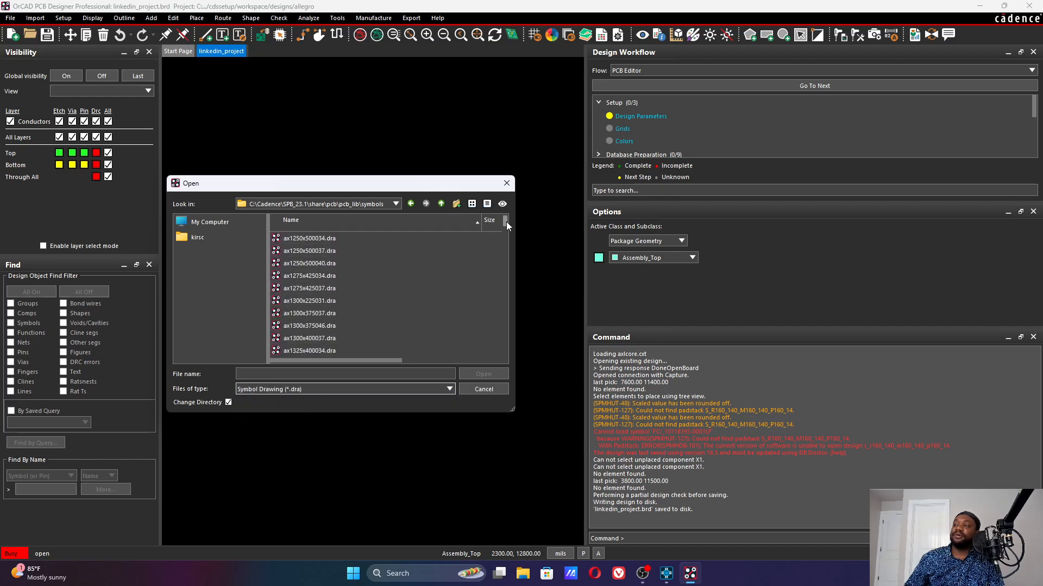
drag(506, 223, 510, 285)
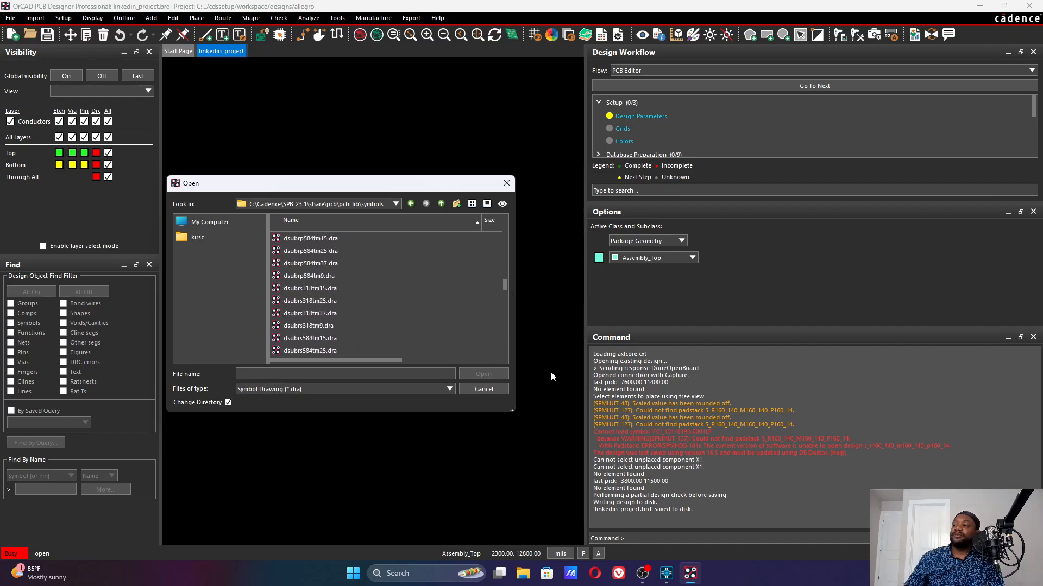
click(667, 574)
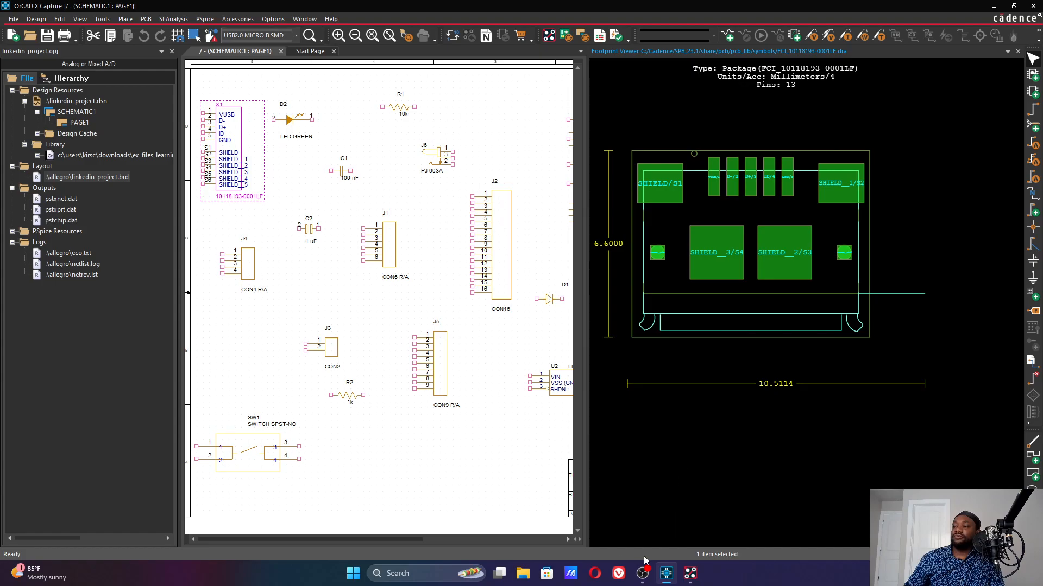
click(690, 573)
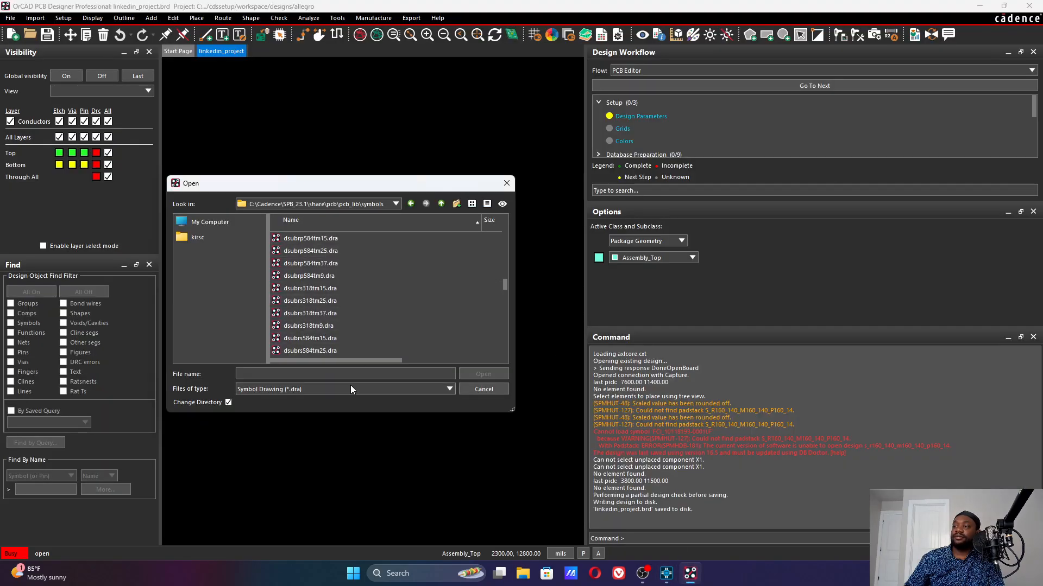
text(fc)
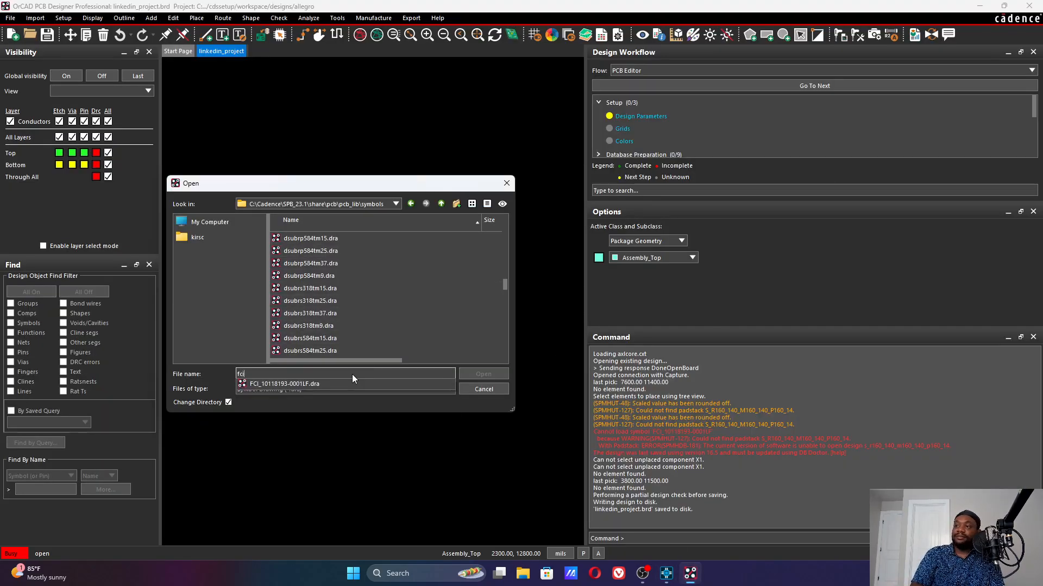
text(i)
click(344, 385)
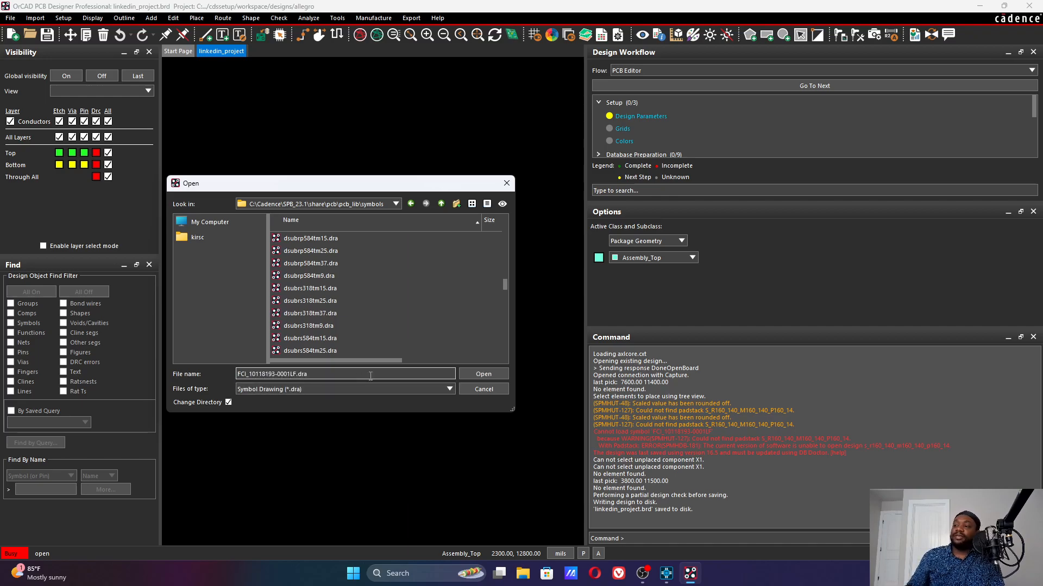
click(481, 374)
scroll(324, 400, up, 3)
scroll(326, 386, down, 1)
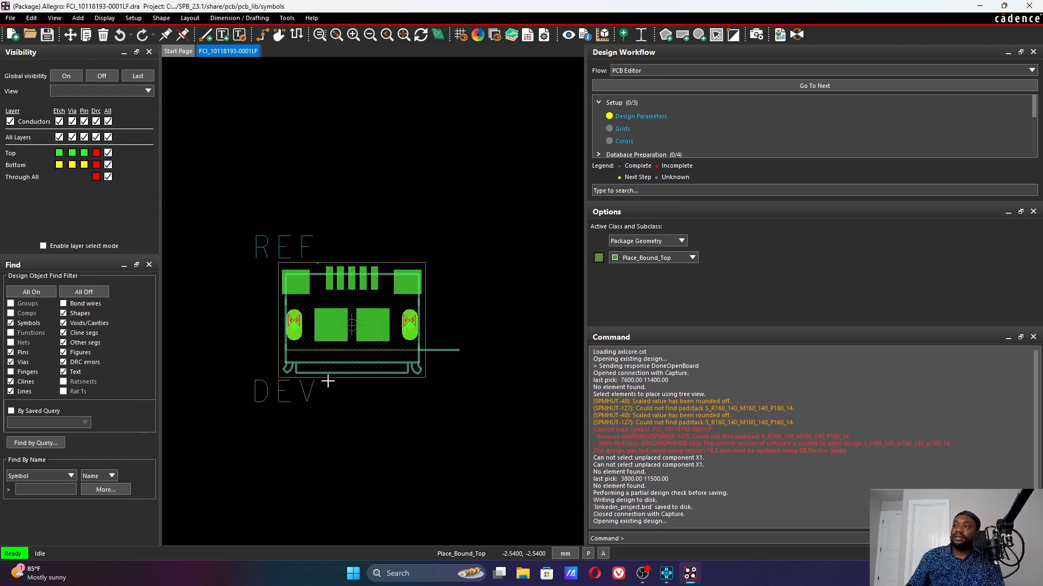
Step: Check the missing padstack's name in the error message, start Modify Design Padstack, and select the definition S_R160_140_M160_140_P160_14
click(375, 168)
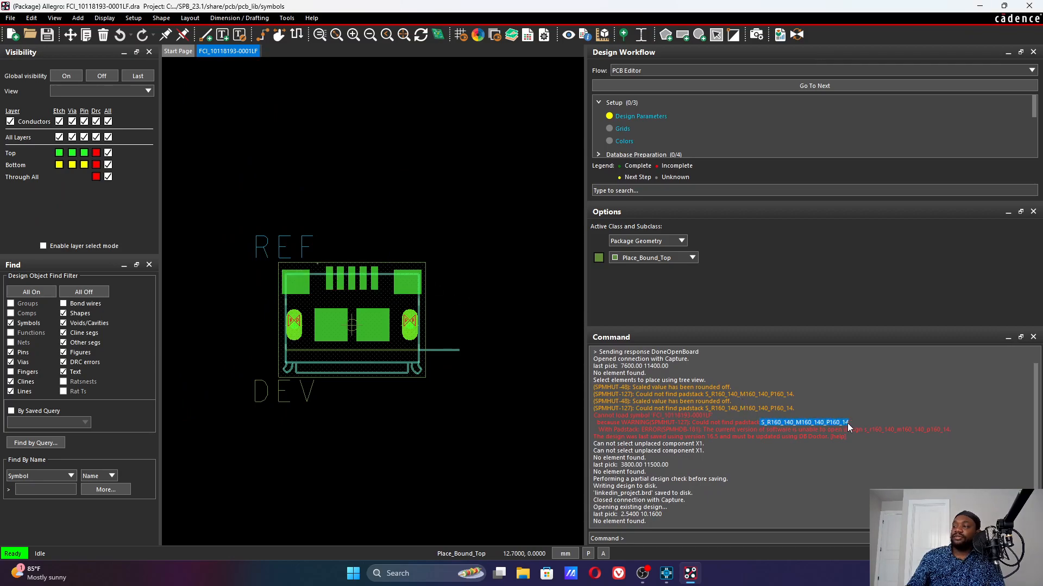
click(764, 420)
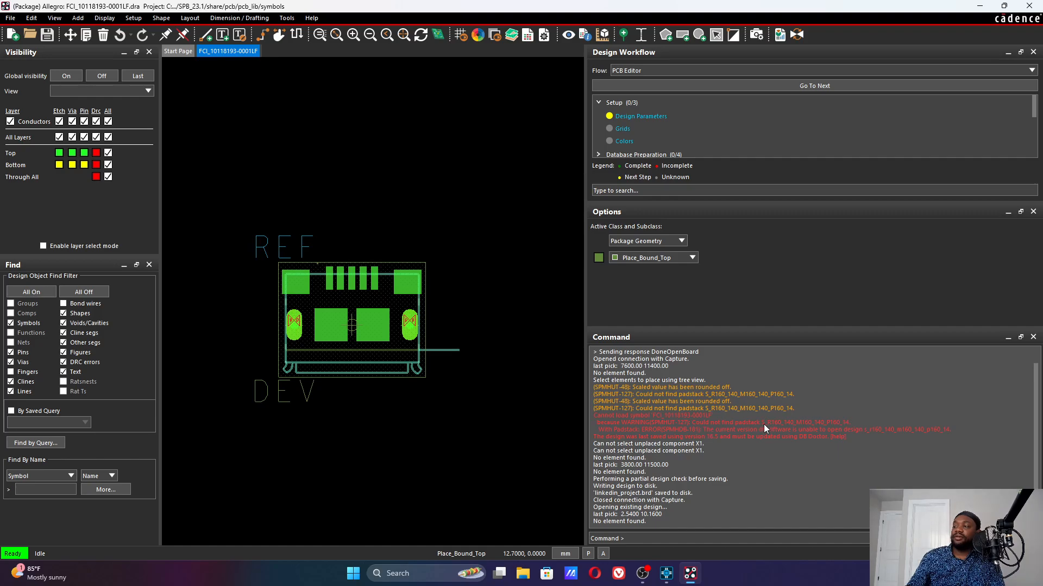
click(373, 154)
click(286, 17)
mouse_move(309, 32)
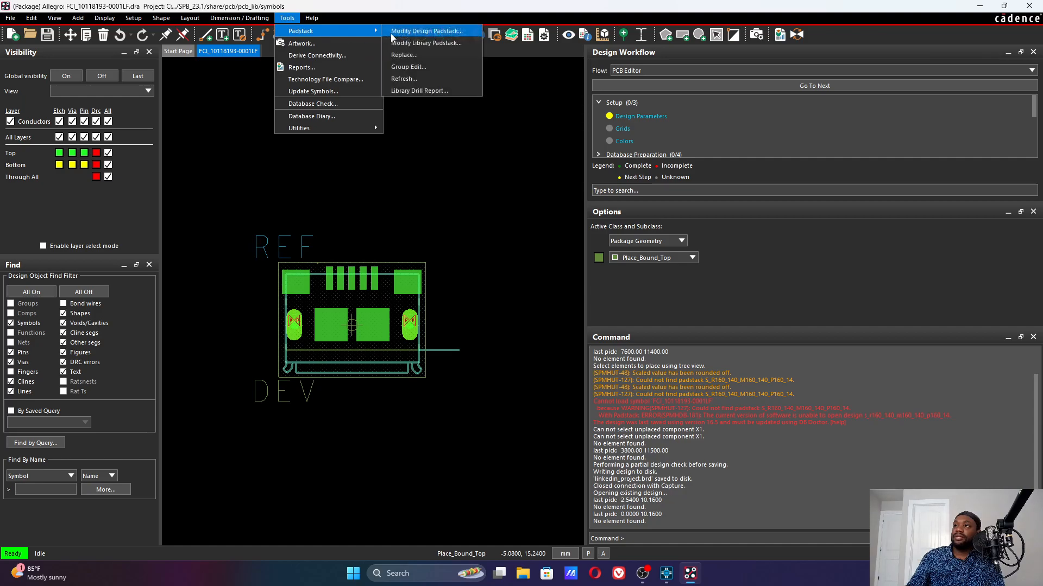
click(420, 32)
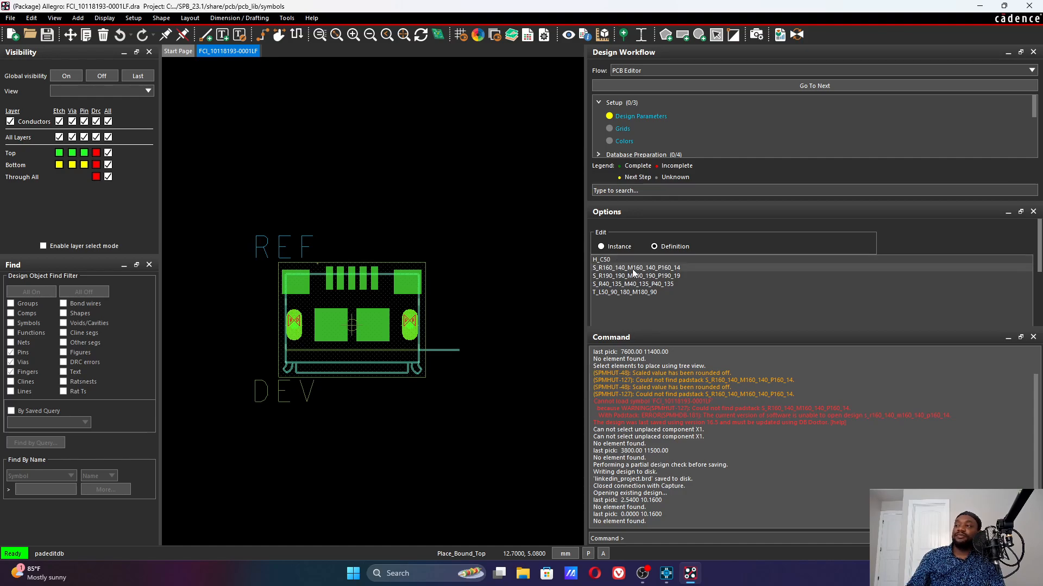
click(673, 268)
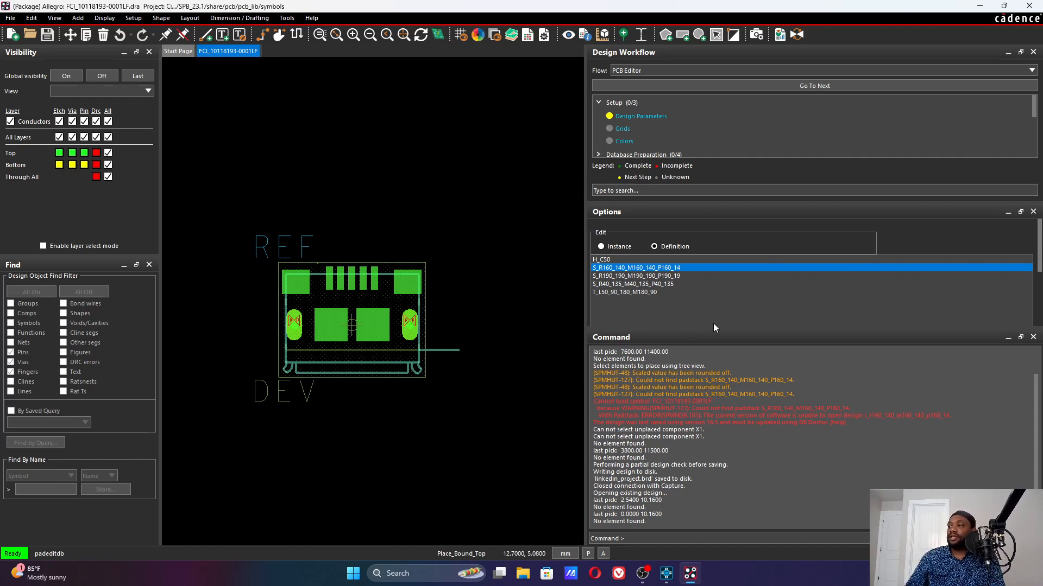
Step: Make room for the padstack options by collapsing Command and closing Design Workflow, and open the selected padstack in Padstack Editor
click(1007, 338)
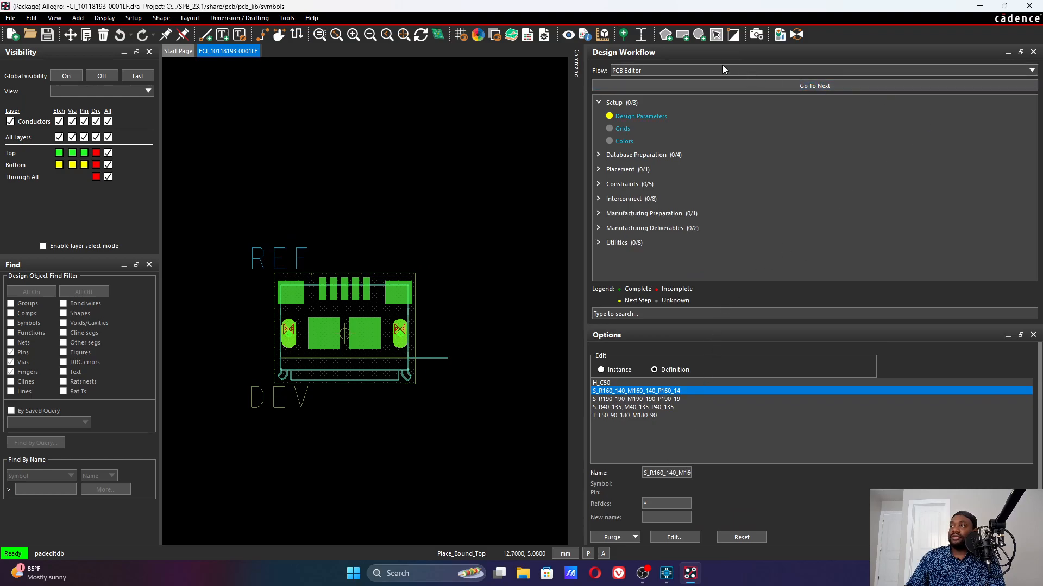
click(1033, 52)
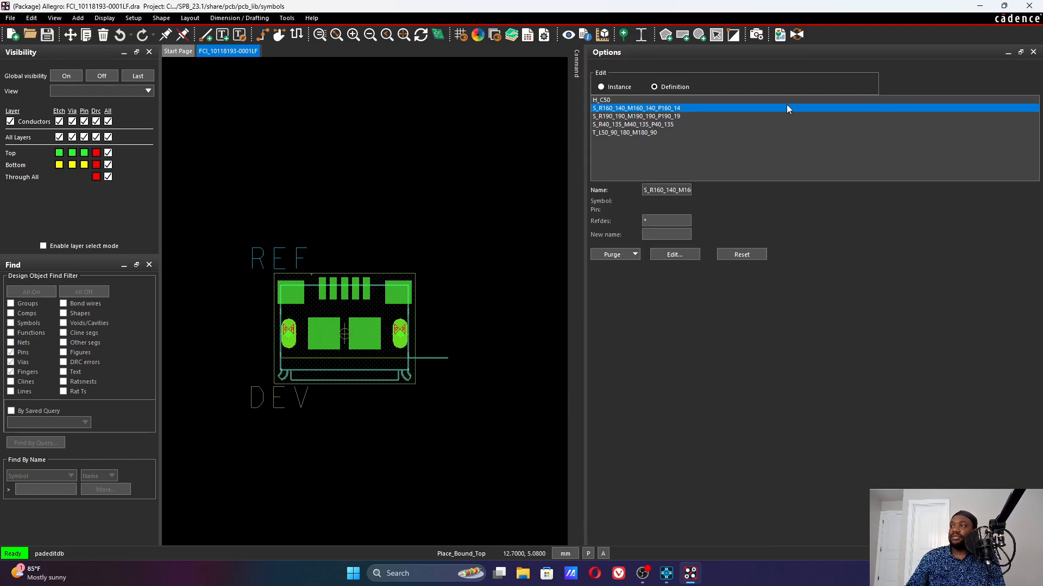
click(676, 253)
drag(555, 142, 330, 99)
Step: Examine the geometry and dimensions of the regular pad on the TOP layer
click(333, 225)
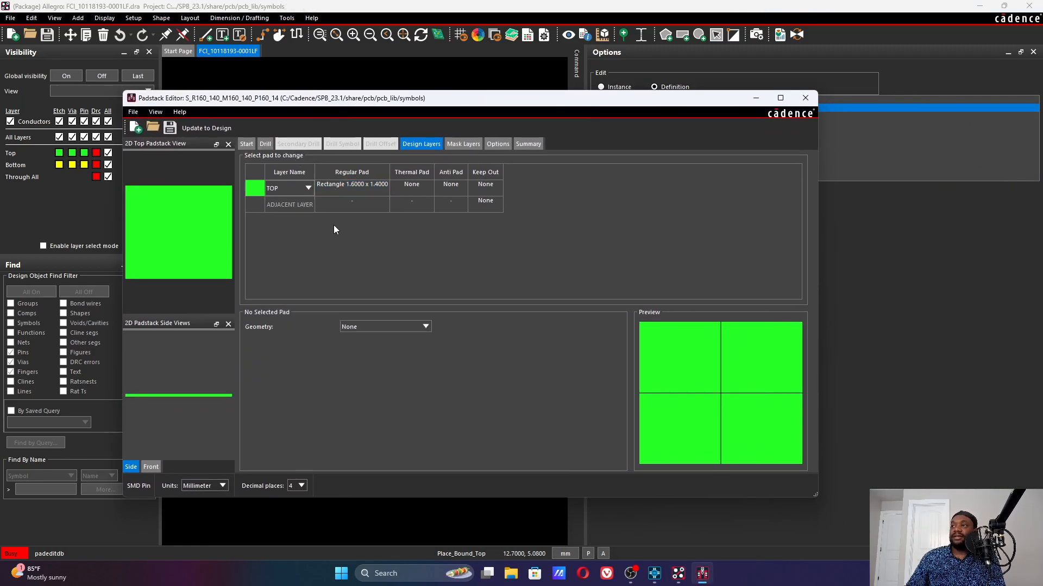
click(372, 188)
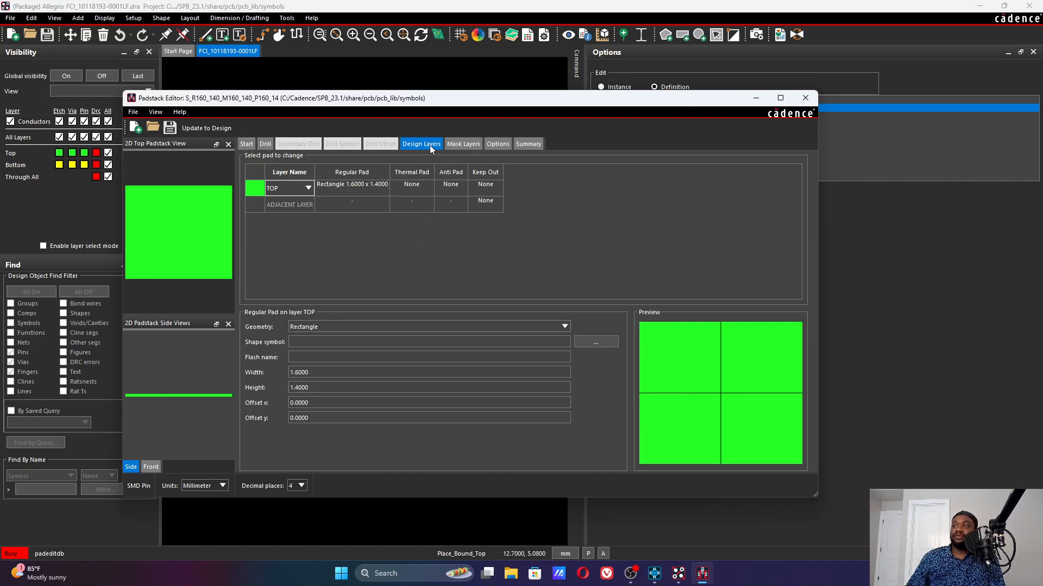
click(345, 189)
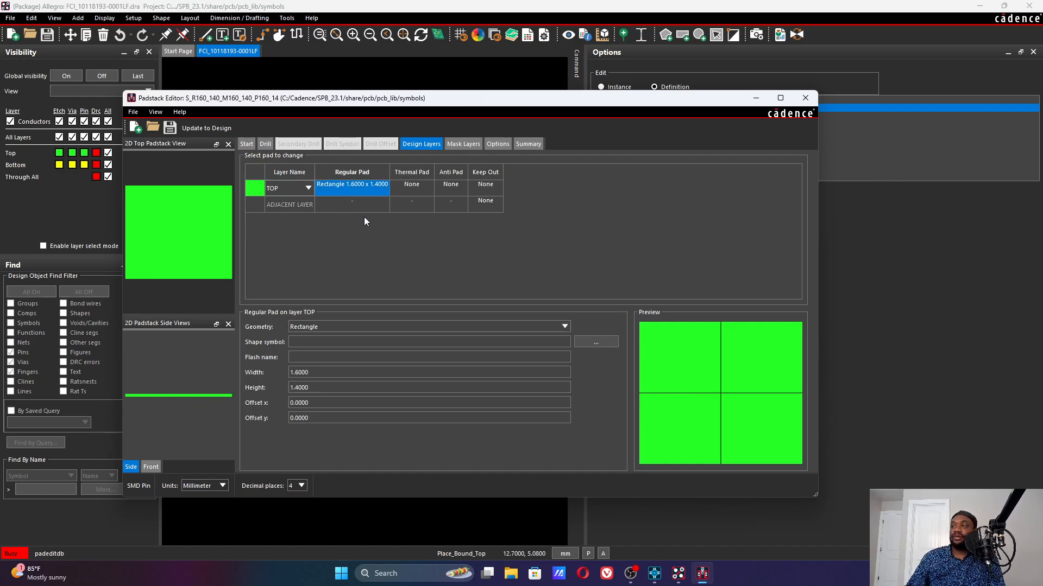
click(383, 279)
Step: Save the padstack as S_R160_140_M160_140_P160_14 in C:\Cadence\SPB_23.1\share\pcb\pcb_lib\symbols, replacing the existing file
click(133, 111)
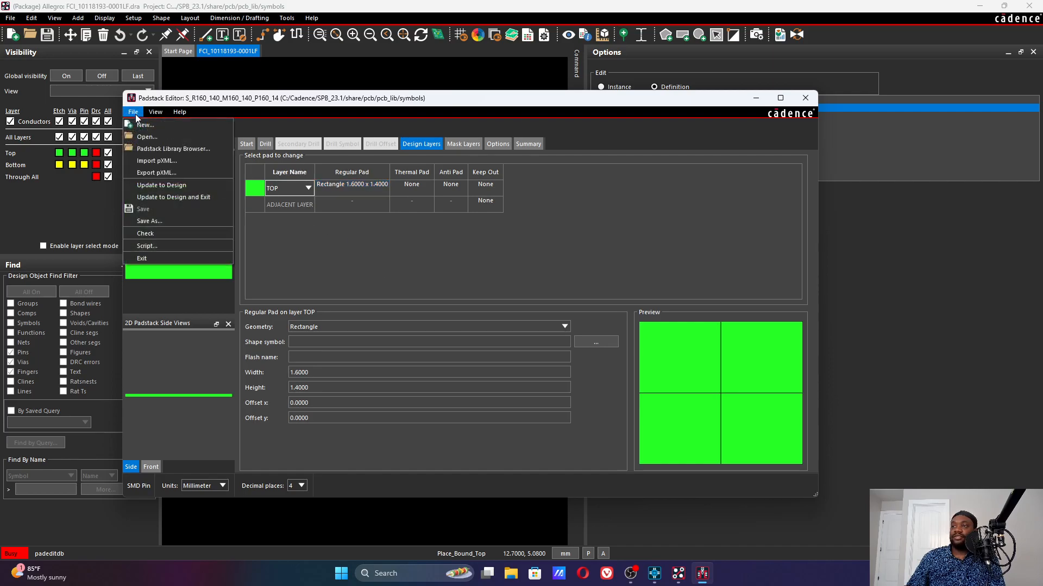
click(163, 220)
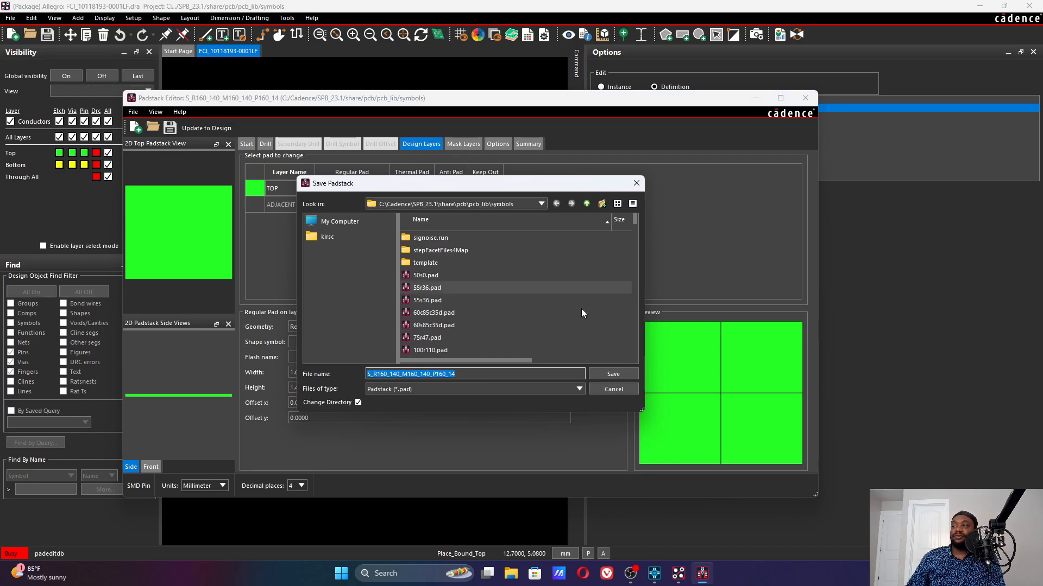
click(605, 373)
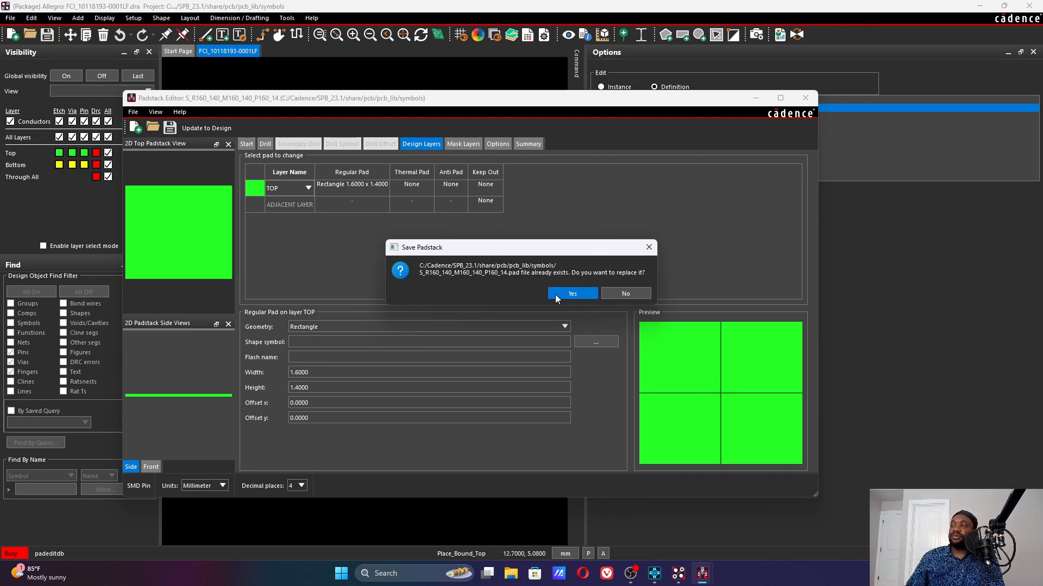
click(555, 294)
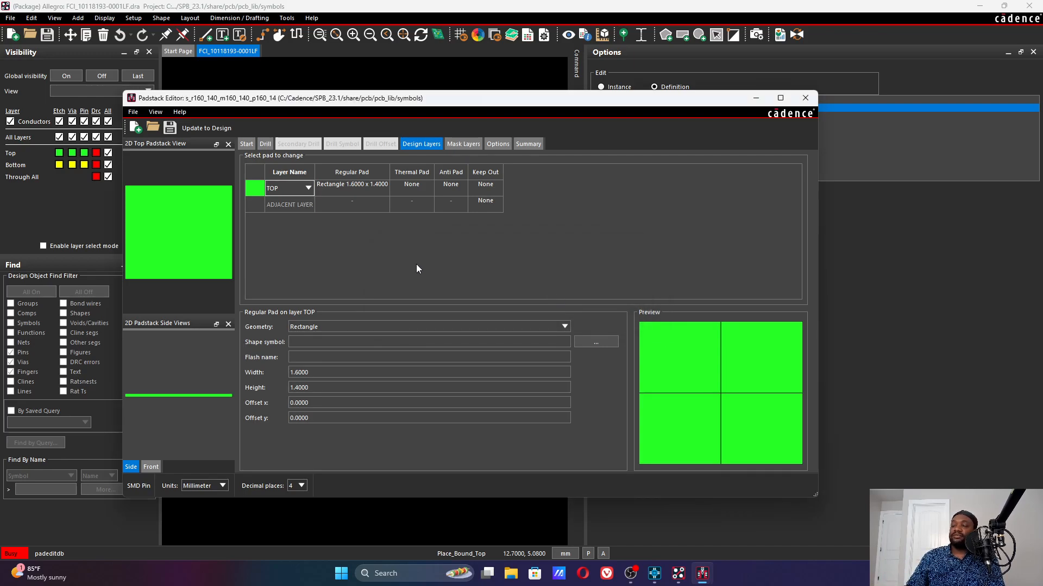
Step: Search for "db" and launch PCB DB Doctor 2023
click(340, 573)
text(db)
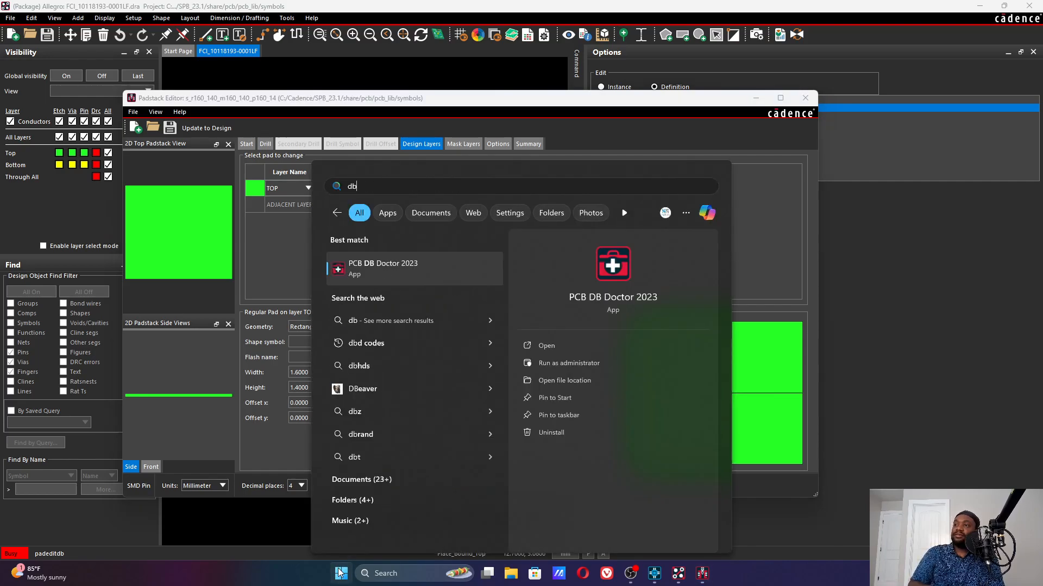
click(435, 258)
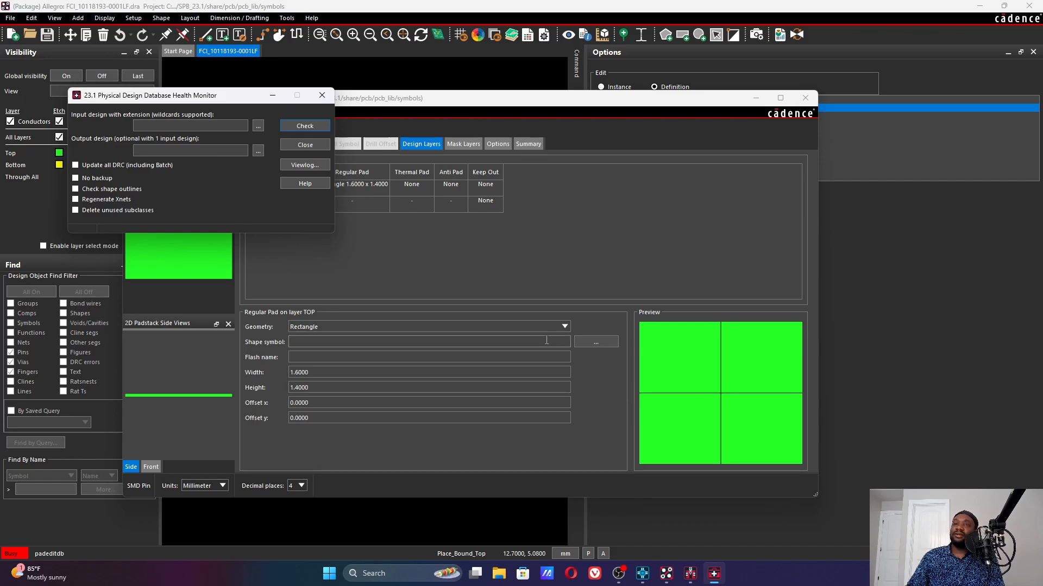
Step: Start browsing for the input design and set the file type to Padstack (*.pad)
click(181, 124)
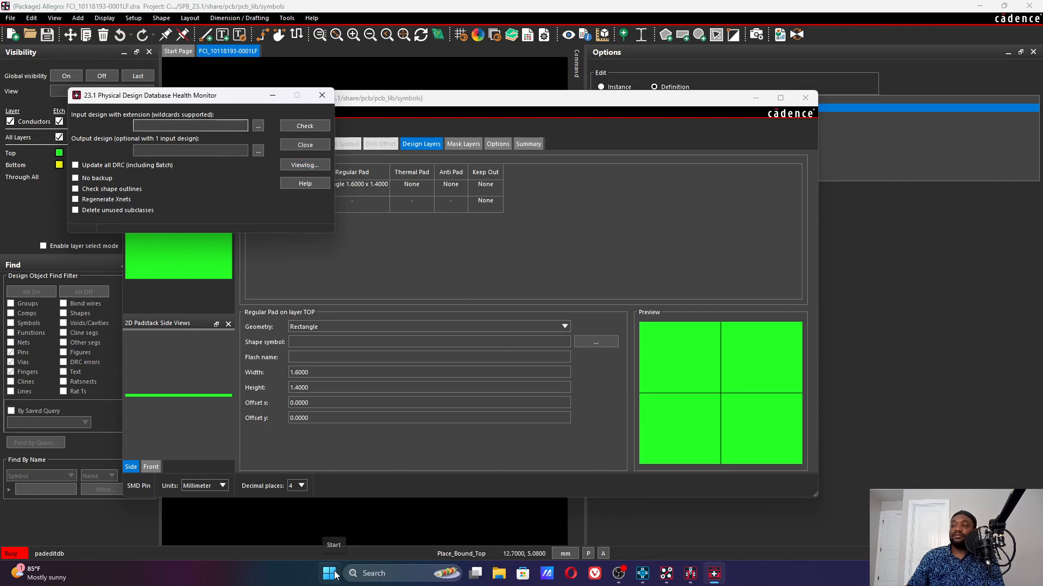
click(258, 125)
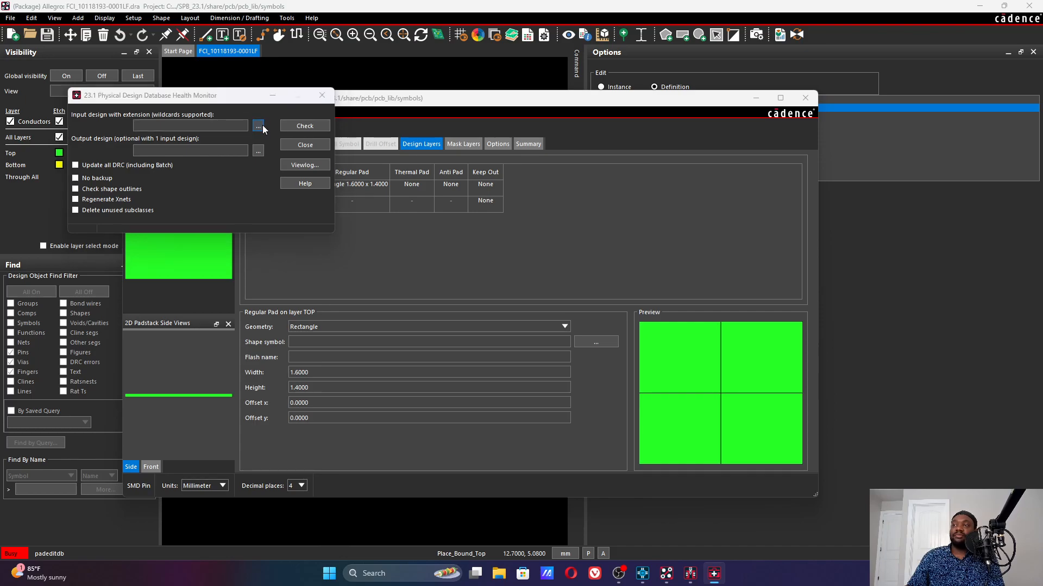
click(185, 255)
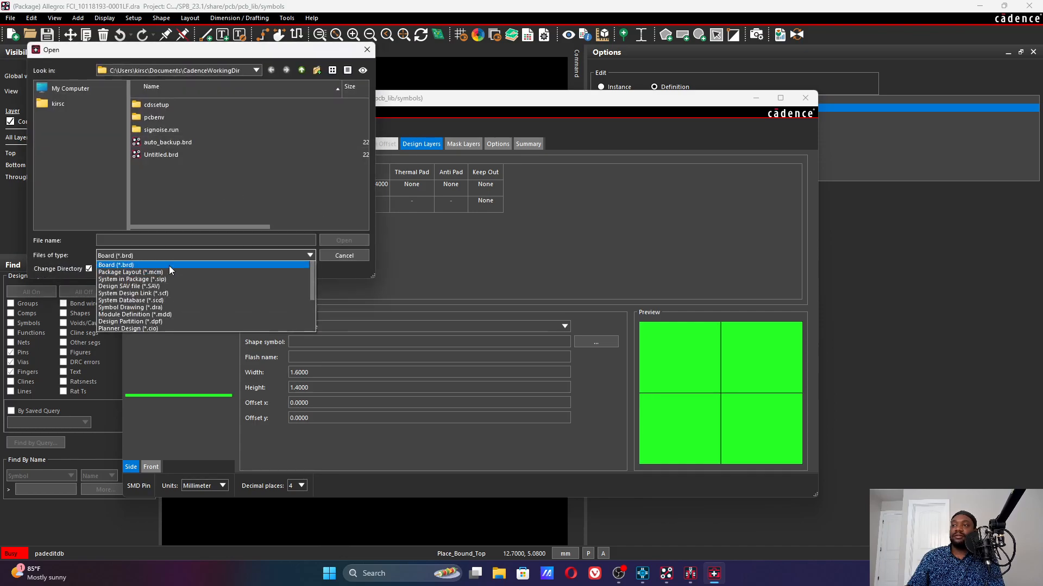
scroll(170, 313, down, 3)
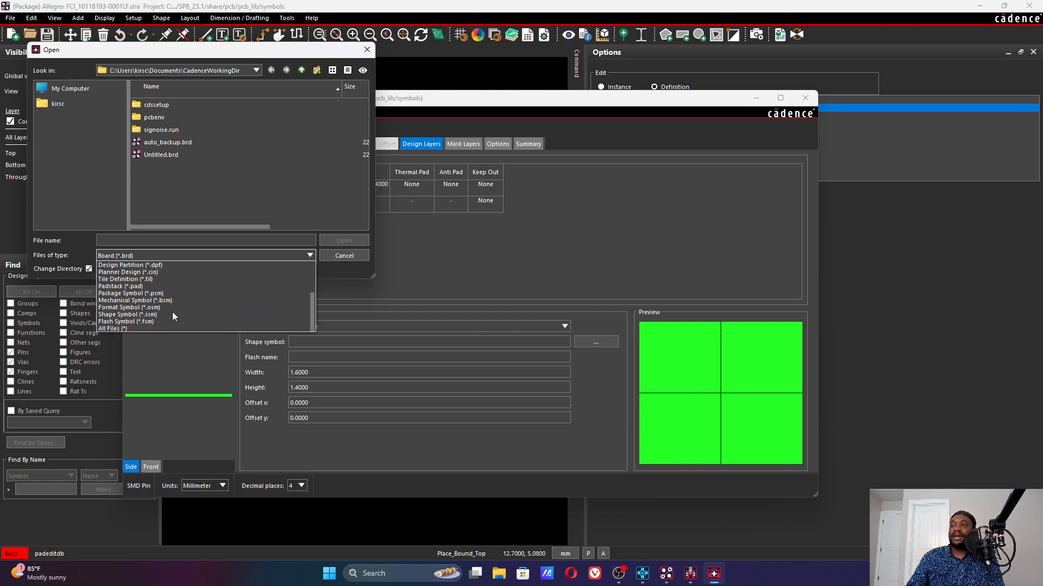
click(162, 287)
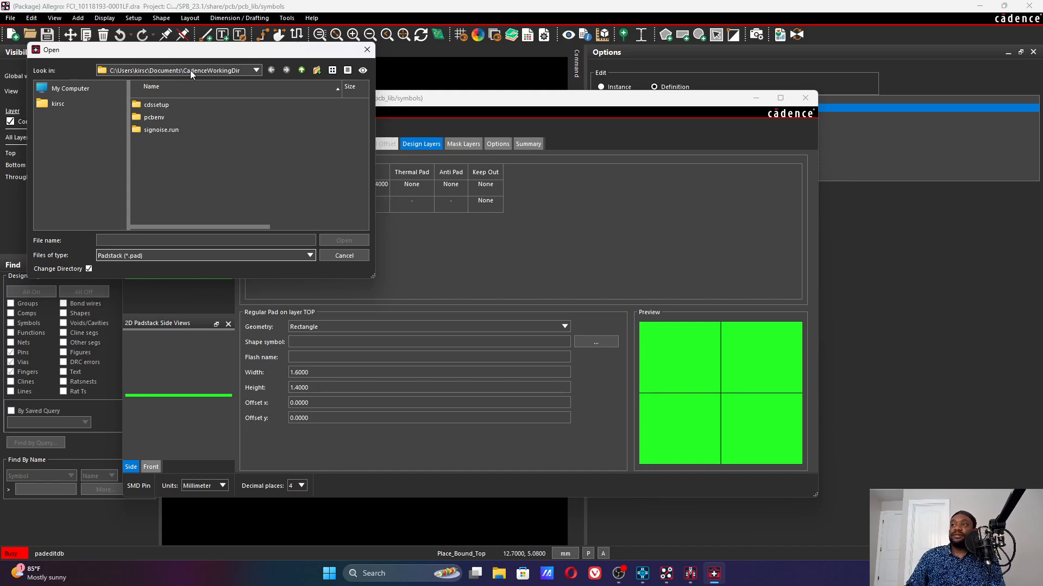
Step: Browse to the folder C:\Cadence\SPB_23.1\share\pcb\pcb_lib\symbols for the input padstack
click(94, 91)
double_click(193, 106)
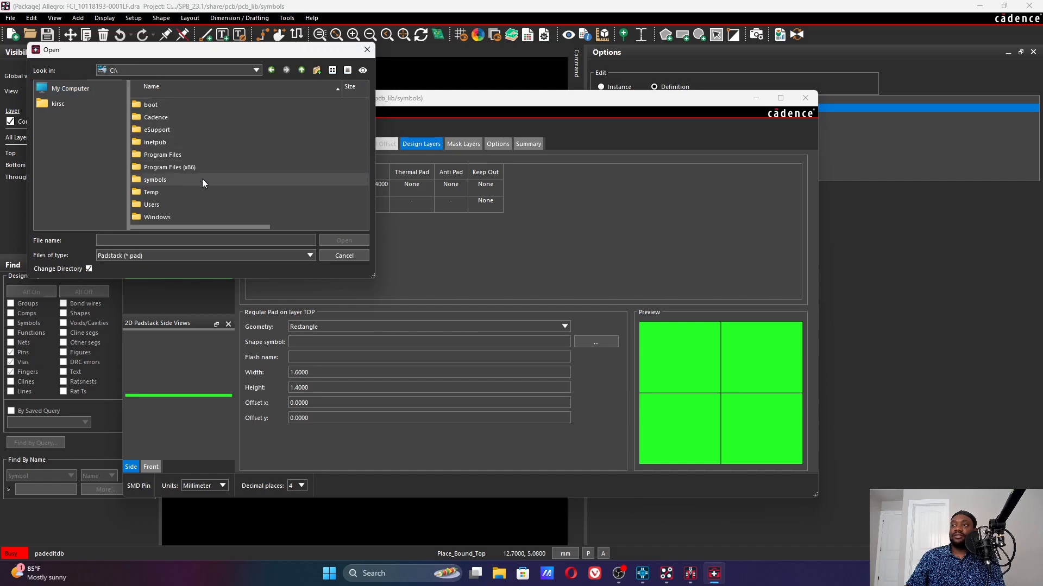
click(180, 118)
double_click(180, 119)
double_click(180, 130)
double_click(171, 166)
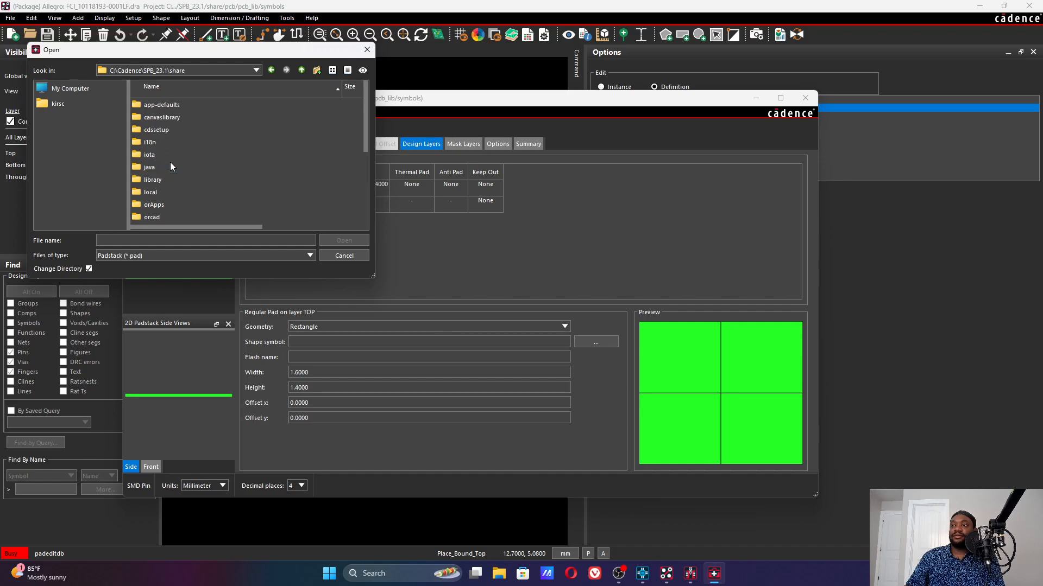
scroll(174, 163, down, 3)
double_click(172, 168)
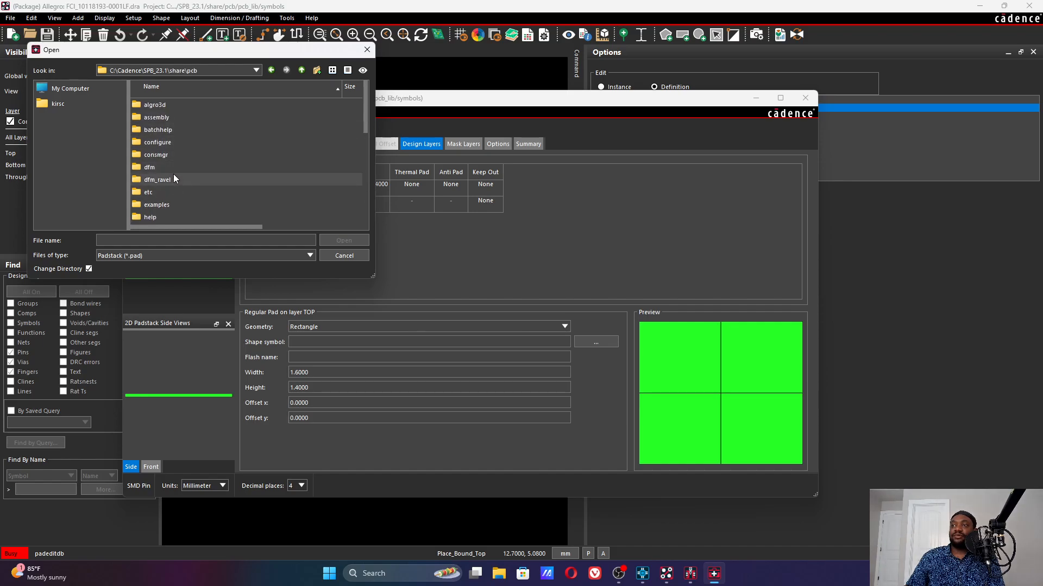
scroll(174, 175, down, 2)
scroll(184, 154, down, 2)
double_click(185, 130)
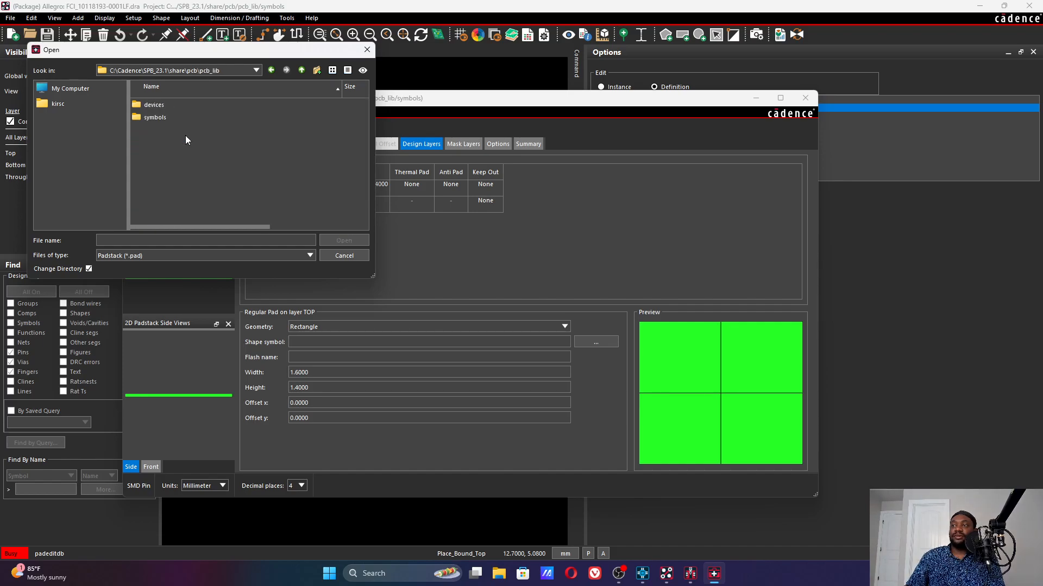
click(184, 117)
double_click(183, 117)
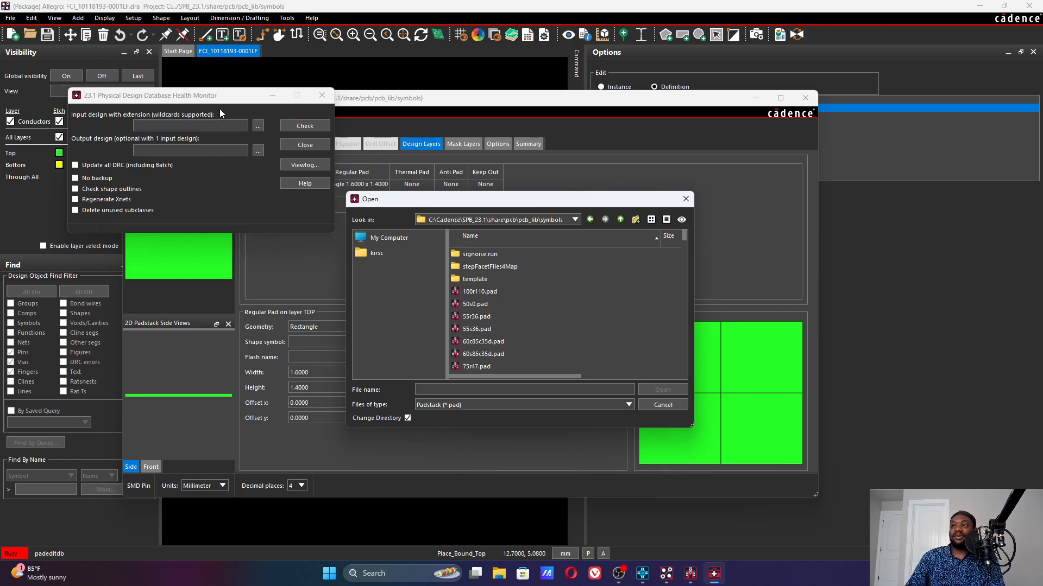
Step: Choose s_r114_145_m114_145_p114_14.pad as the input design for the database check
click(594, 392)
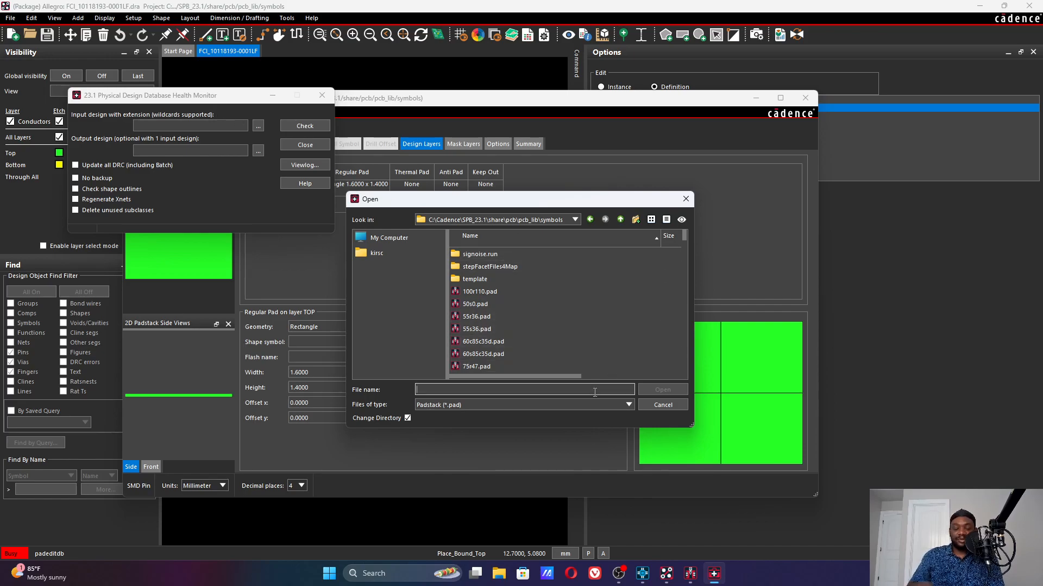
text(s_)
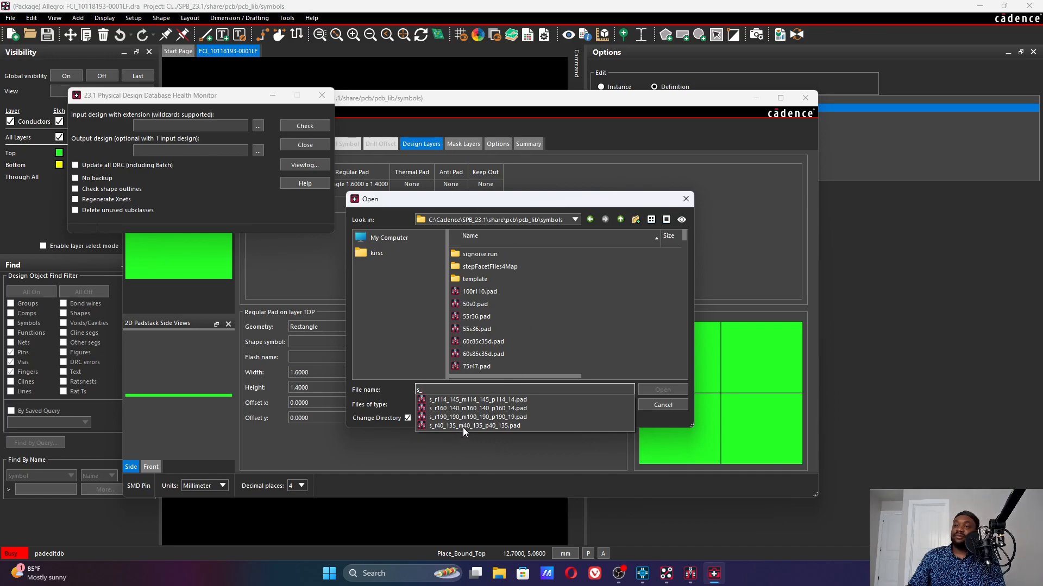
click(465, 400)
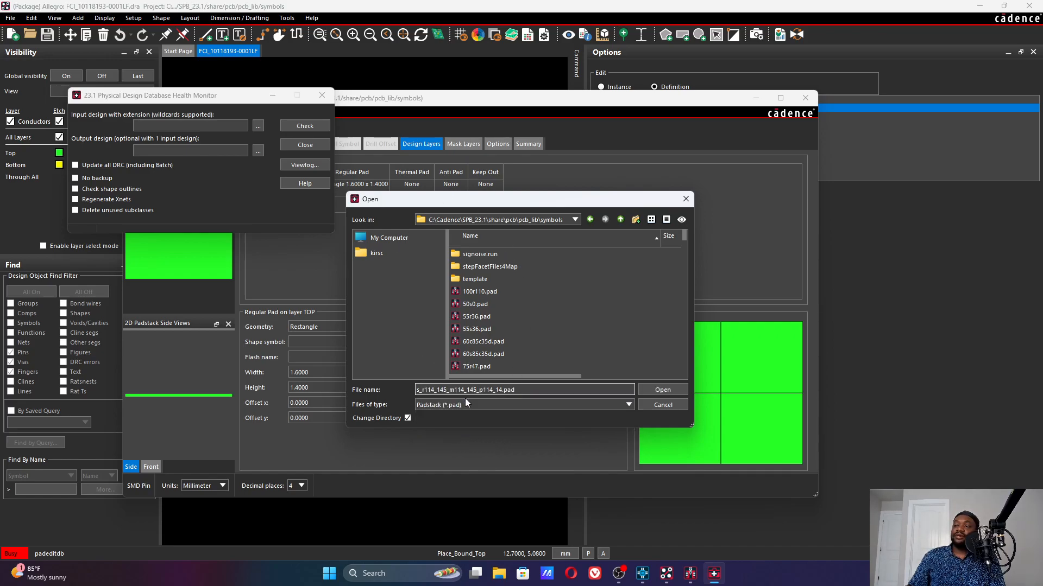
click(654, 394)
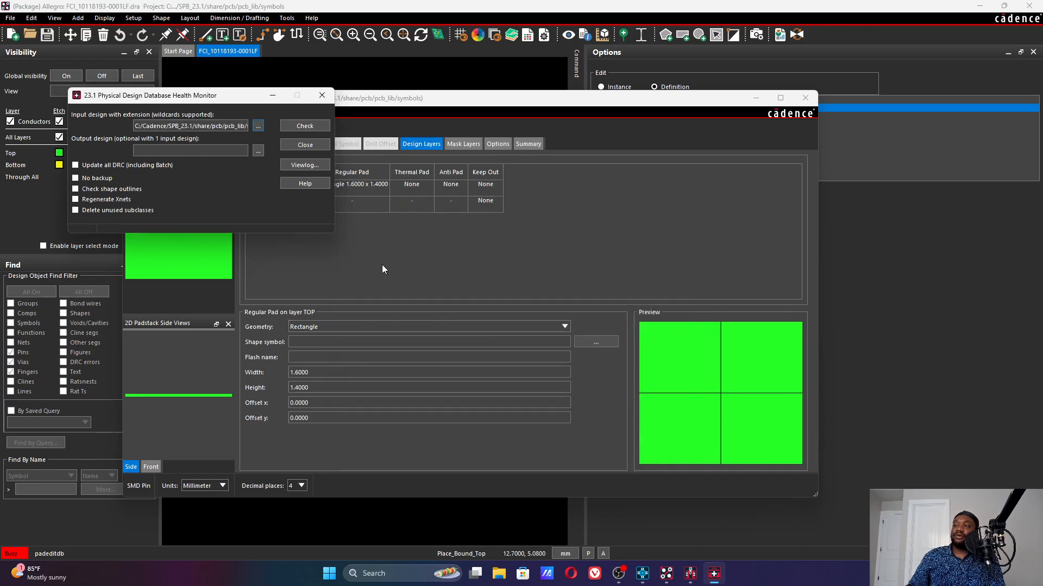
Step: Set the output design to padstack file s_r114_145_m114_145_p114_14.pad in the symbols folder, agreeing to replace the existing file
click(259, 151)
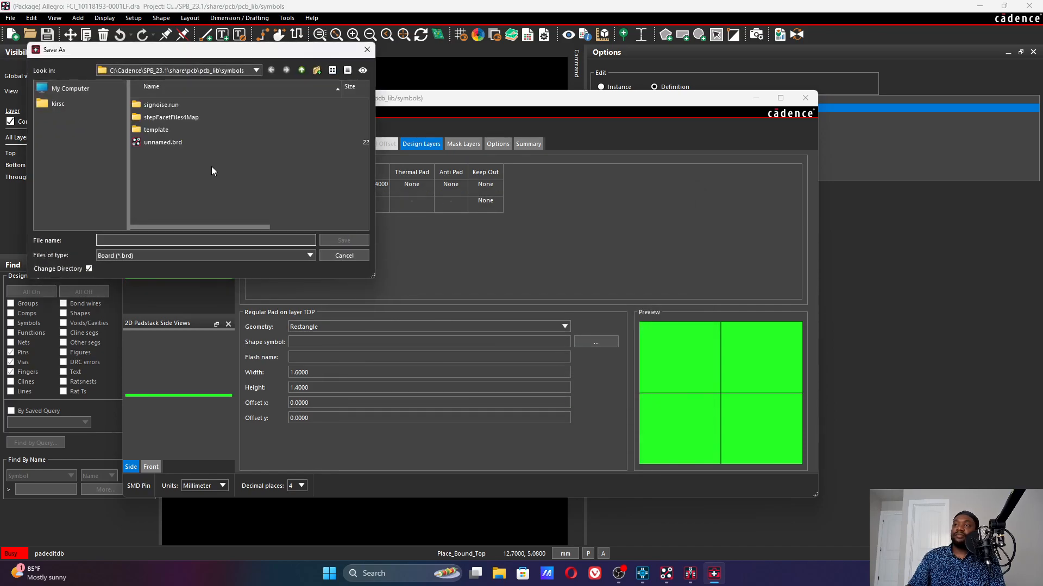
mouse_move(190, 60)
mouse_down()
mouse_move(271, 121)
mouse_move(313, 181)
mouse_move(373, 203)
mouse_move(388, 224)
mouse_up()
text(s_)
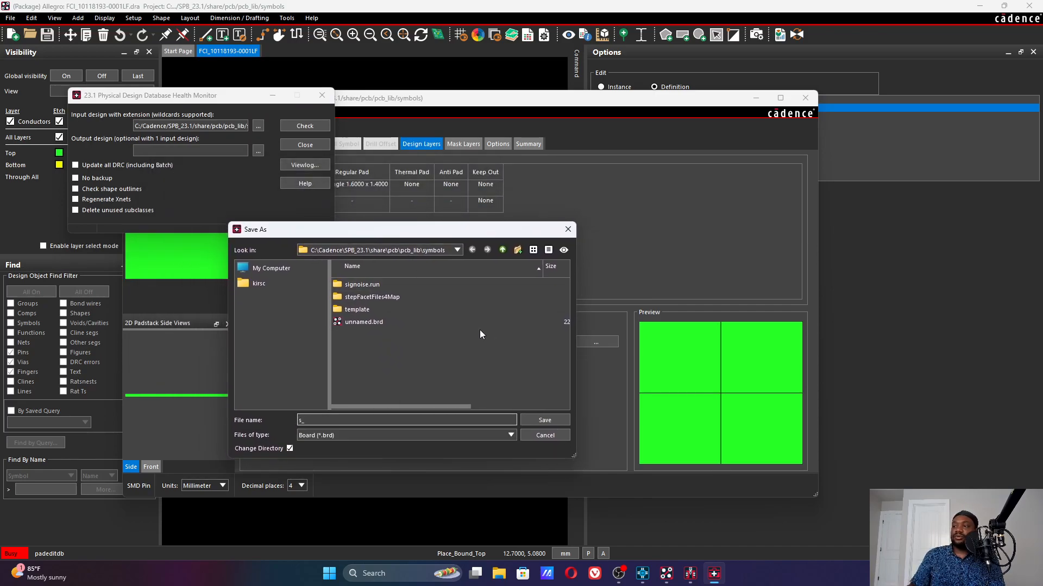
click(320, 434)
scroll(347, 490, down, 2)
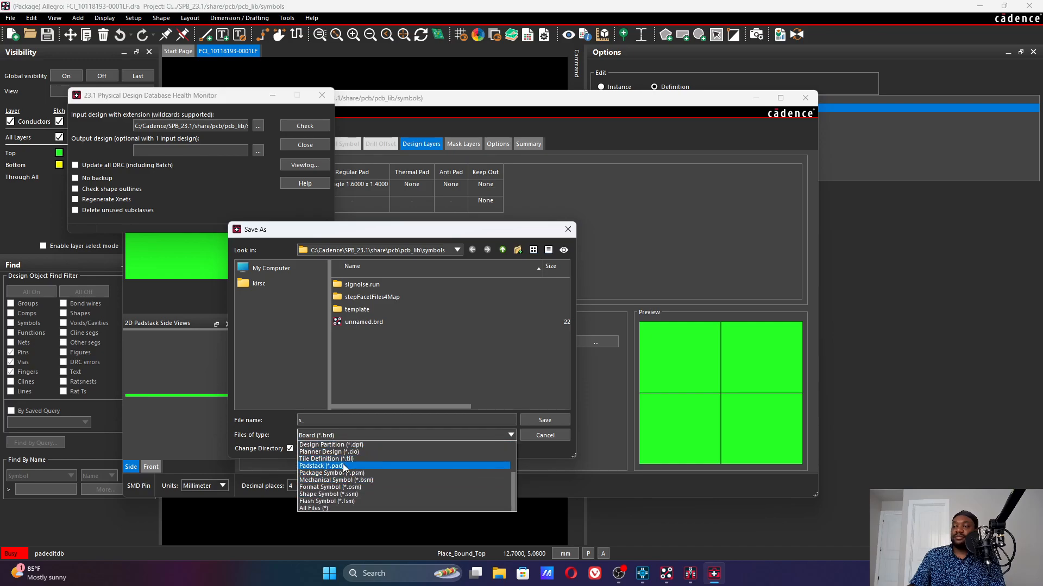
click(343, 464)
click(331, 416)
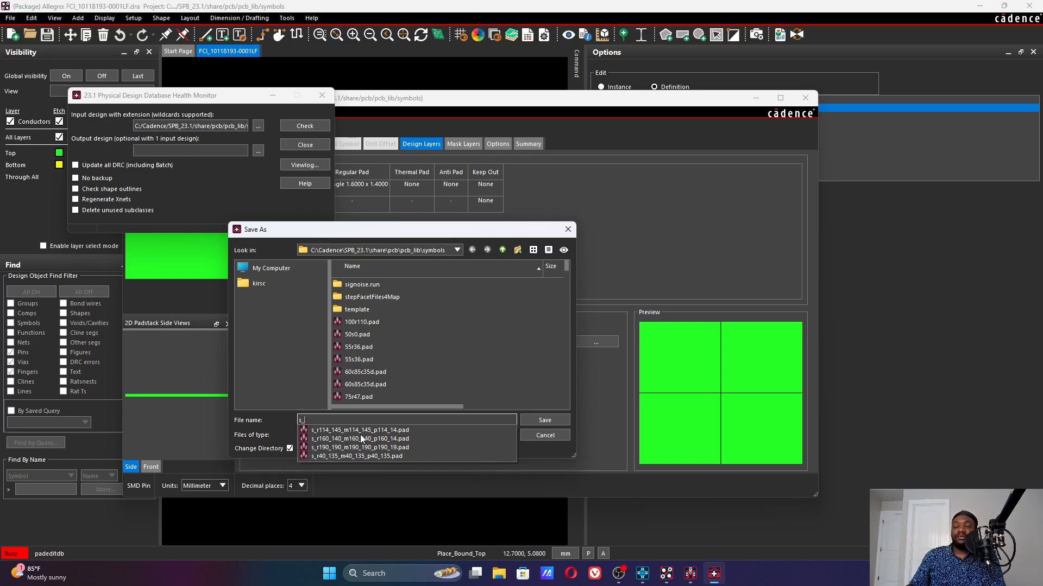
click(340, 429)
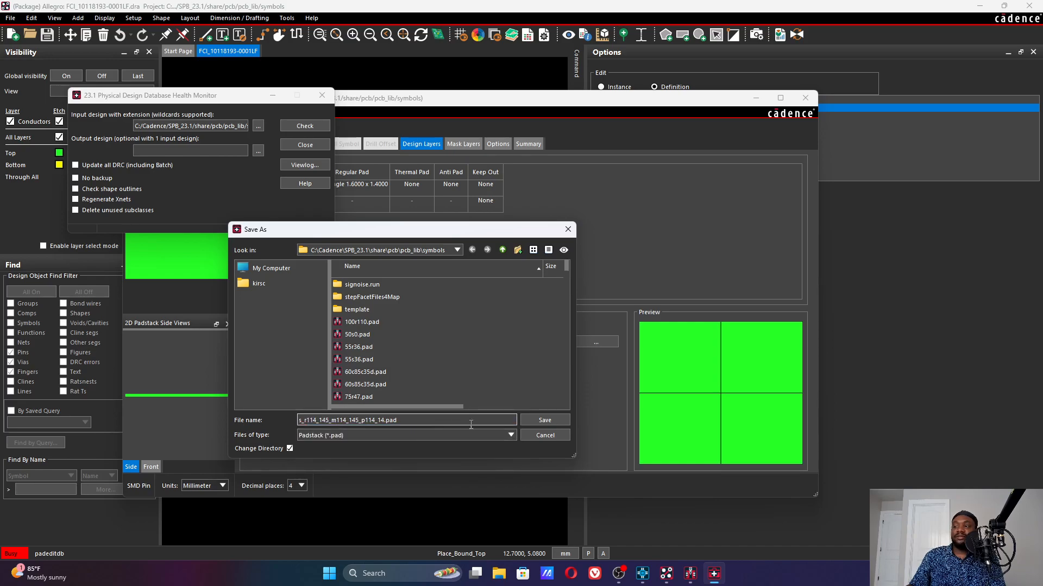
click(543, 421)
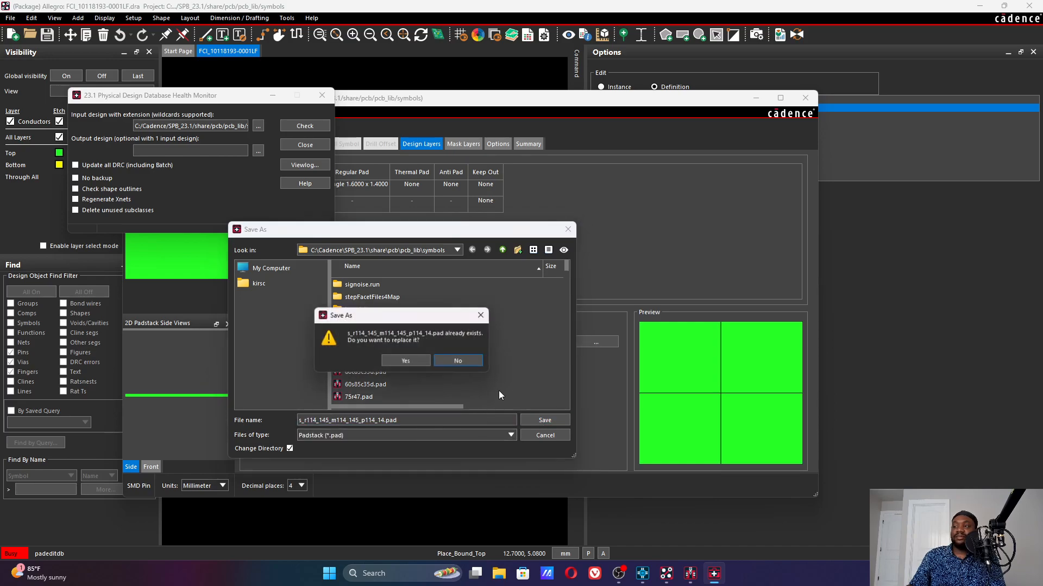
click(404, 363)
Step: Enable Update all DRC, No backup, Check shape outlines, Regenerate Xnets and Delete unused subclasses, and run the check on the padstack
click(118, 165)
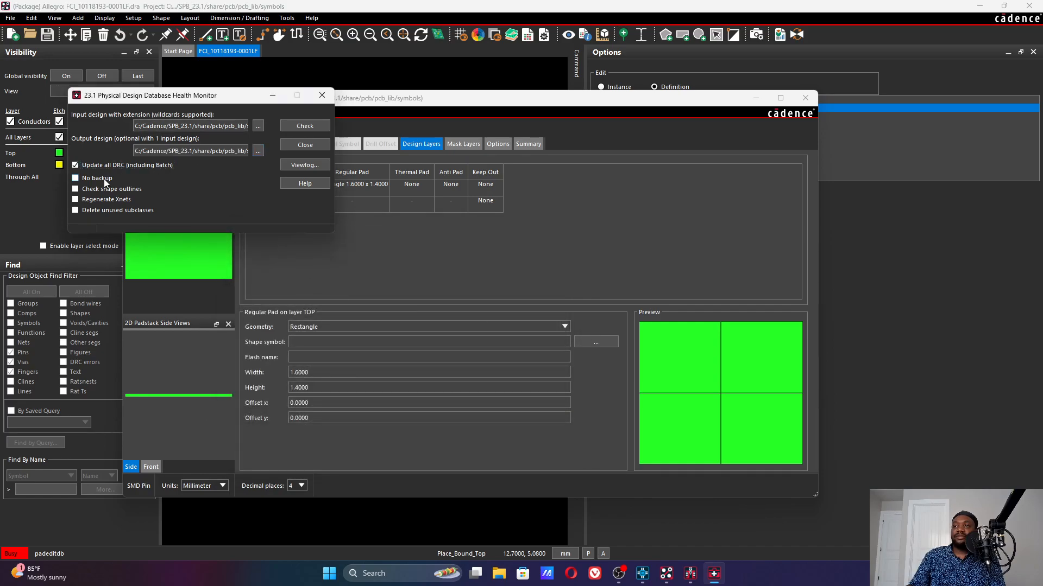
click(107, 199)
click(112, 210)
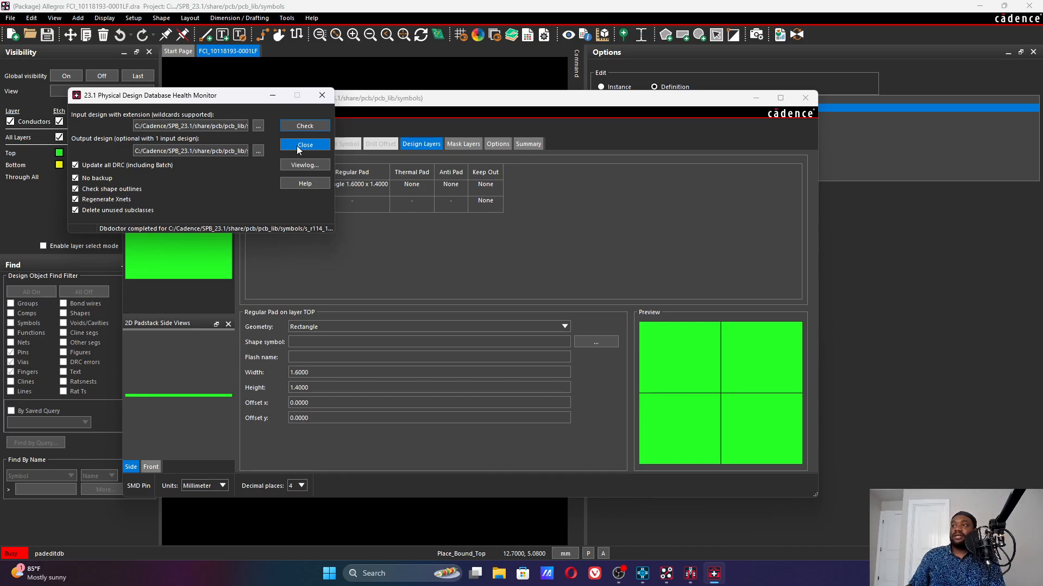
Step: Start browsing for another input design and set the file type to Padstack (*.pad)
click(259, 127)
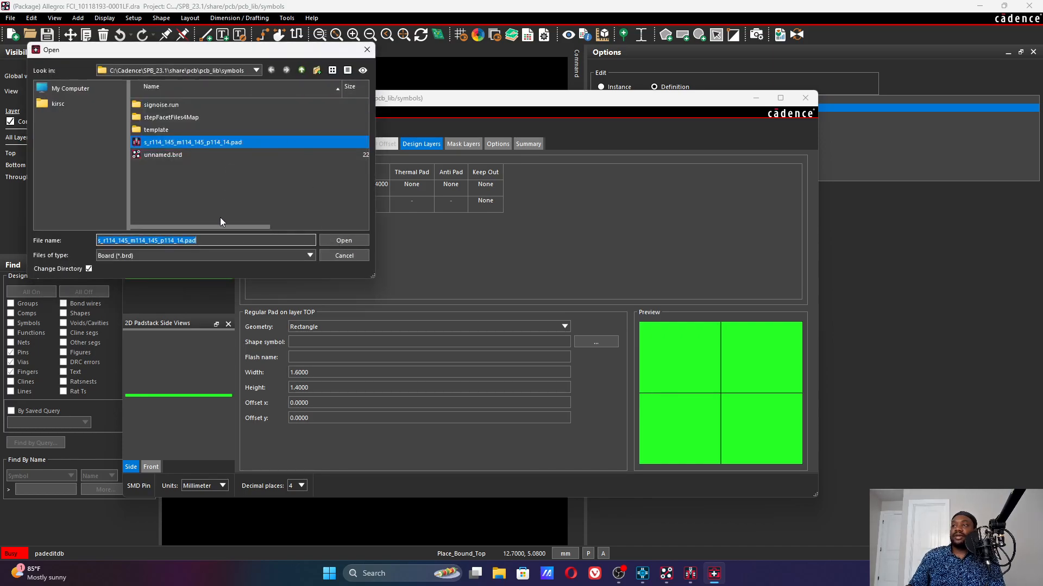
click(194, 254)
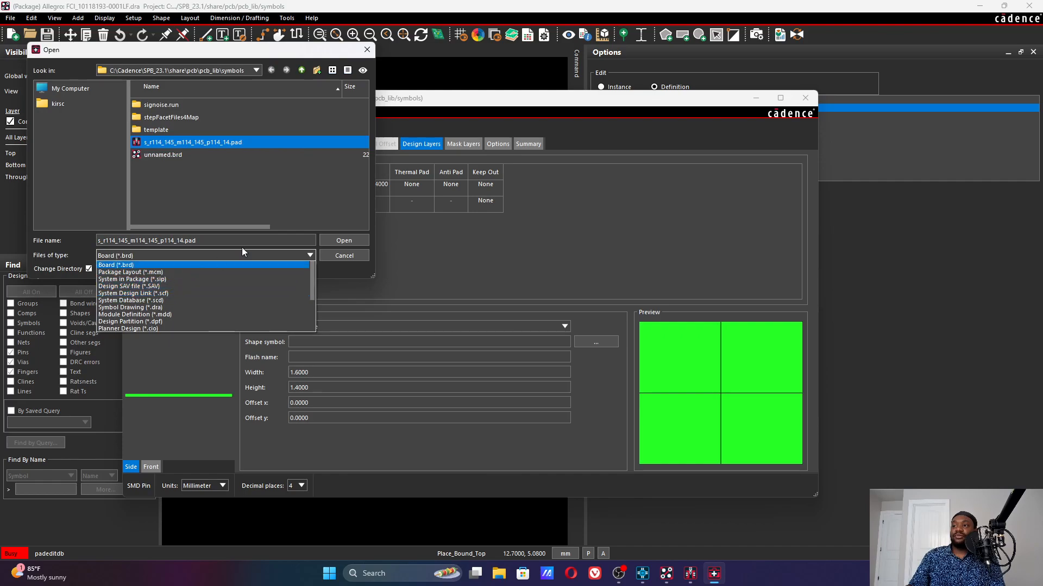
click(257, 230)
click(208, 257)
scroll(203, 320, down, 2)
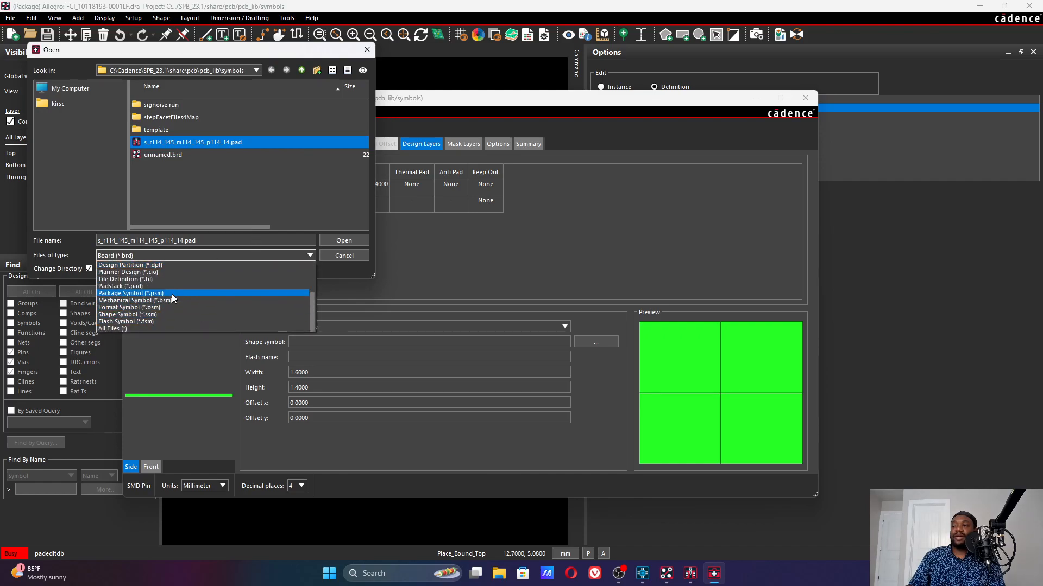
click(161, 289)
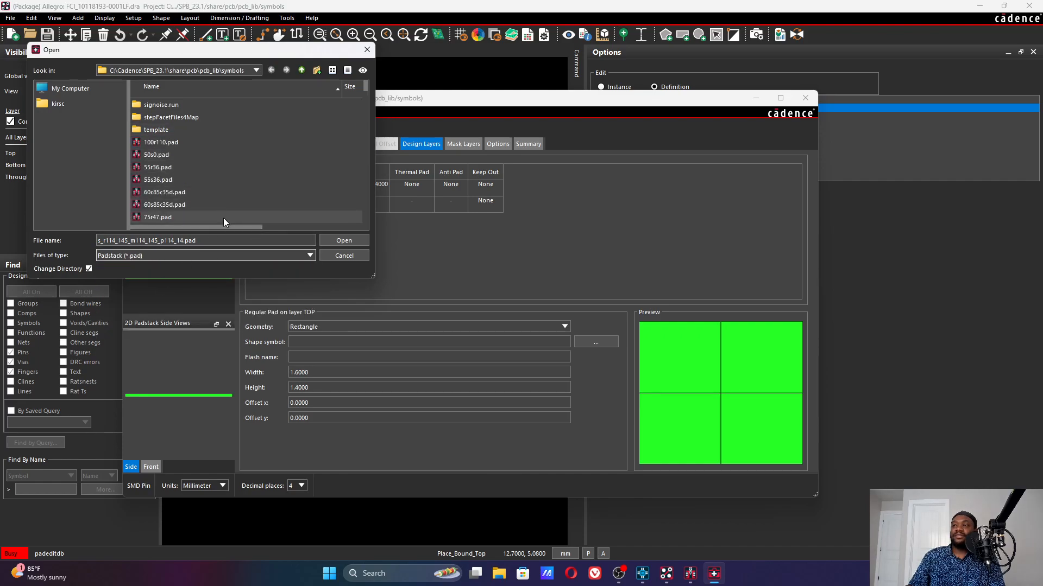
Step: Choose s_r160_140_m160_140_p160_14.pad as the input design, copying its name without the extension for reuse
click(209, 241)
drag(209, 241, 82, 235)
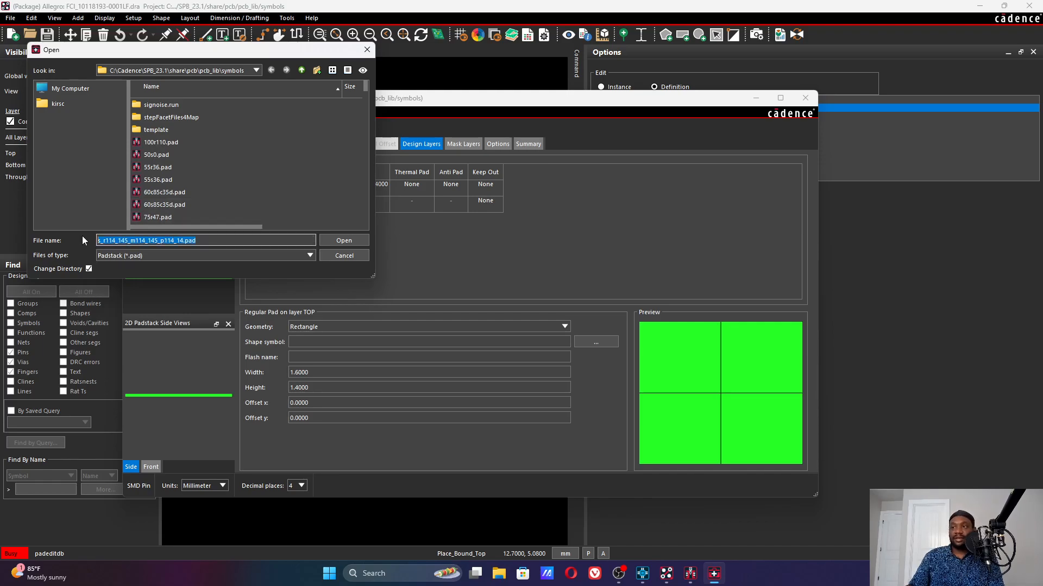
text(s_)
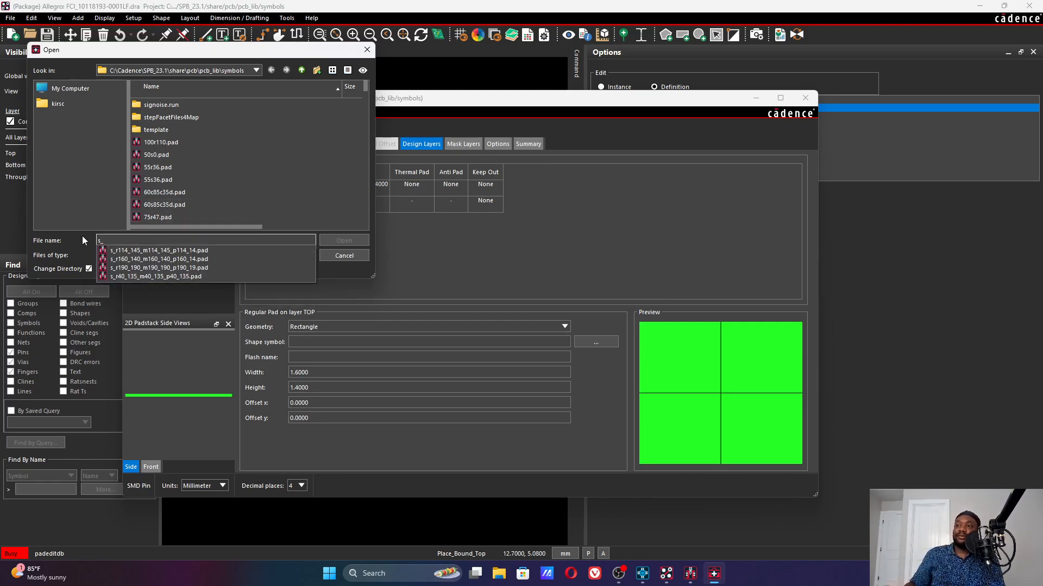
click(123, 259)
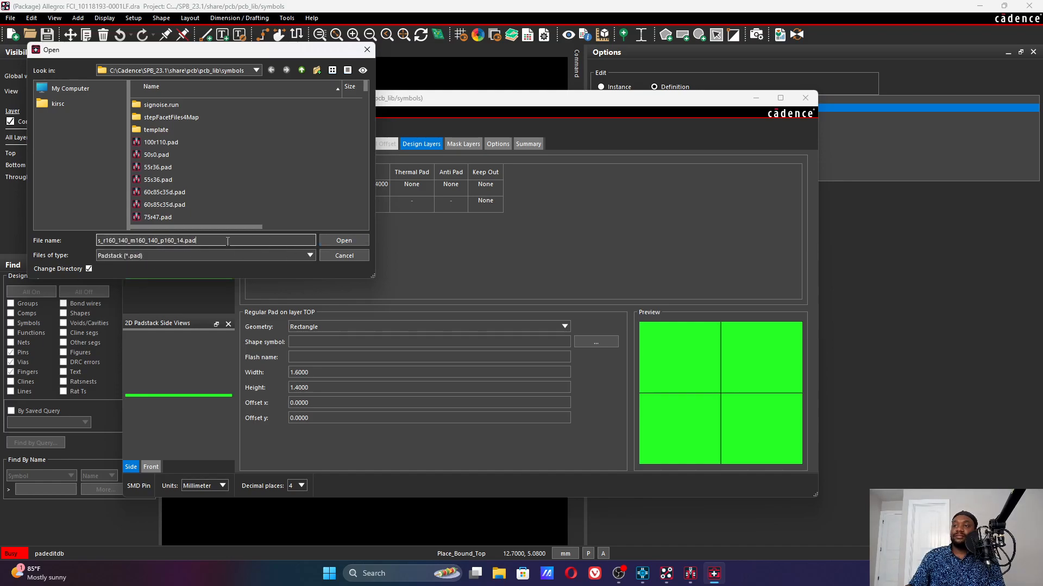
drag(184, 241, 99, 241)
key(ctrl+c)
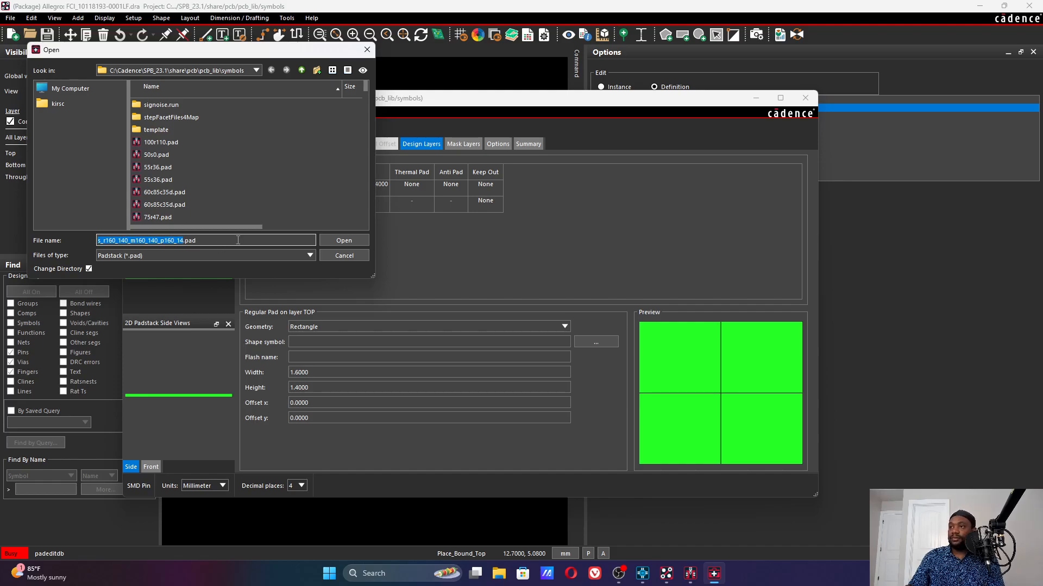
click(335, 240)
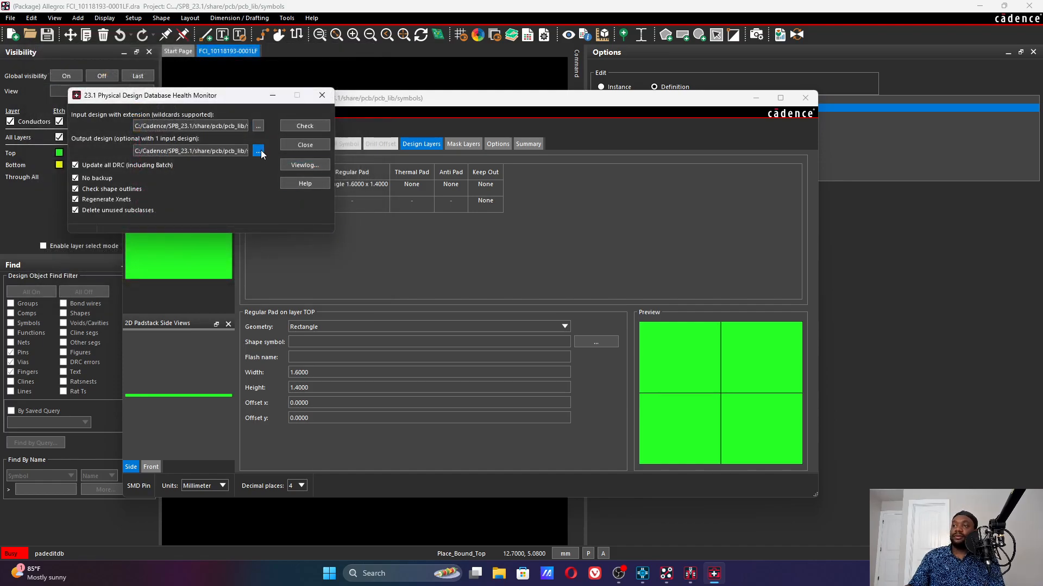
Step: Set the output design to s_r160_140_m160_140_p160_14.pad as a Padstack file, replacing the existing one, and run the check
click(260, 152)
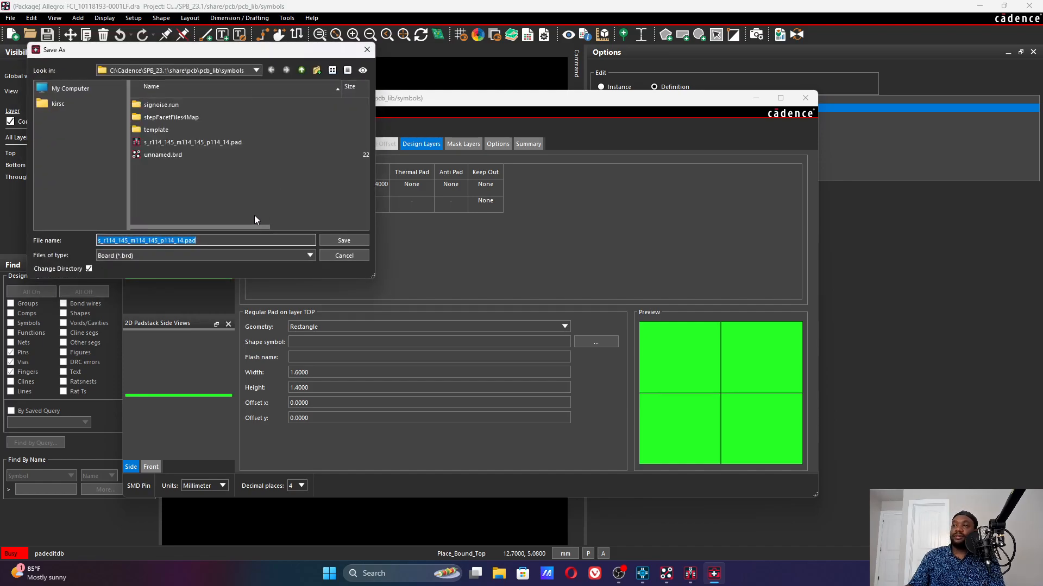
click(187, 255)
click(160, 298)
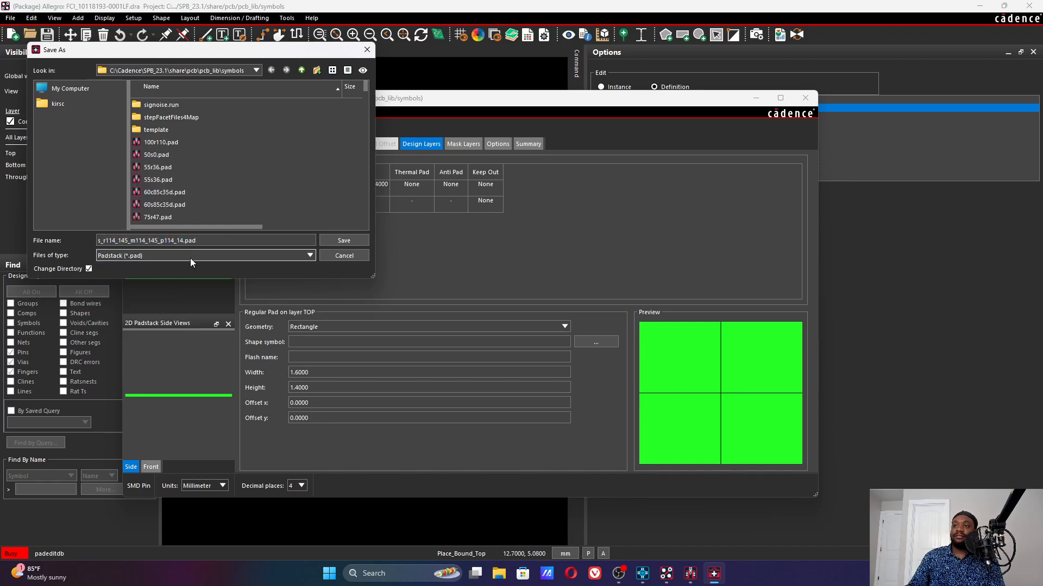
click(208, 240)
drag(208, 239, 35, 237)
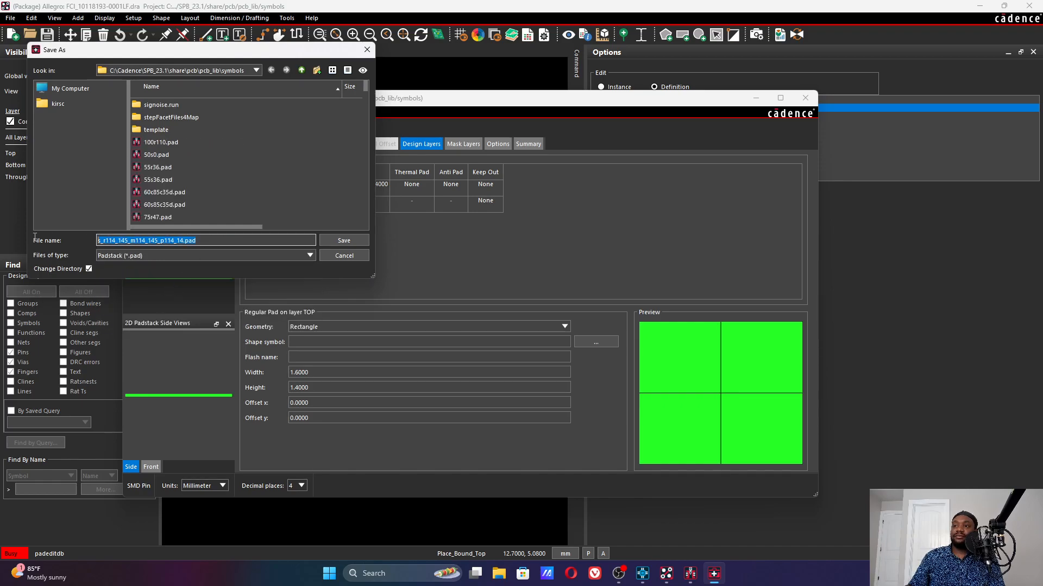
key(ctrl+v)
click(172, 251)
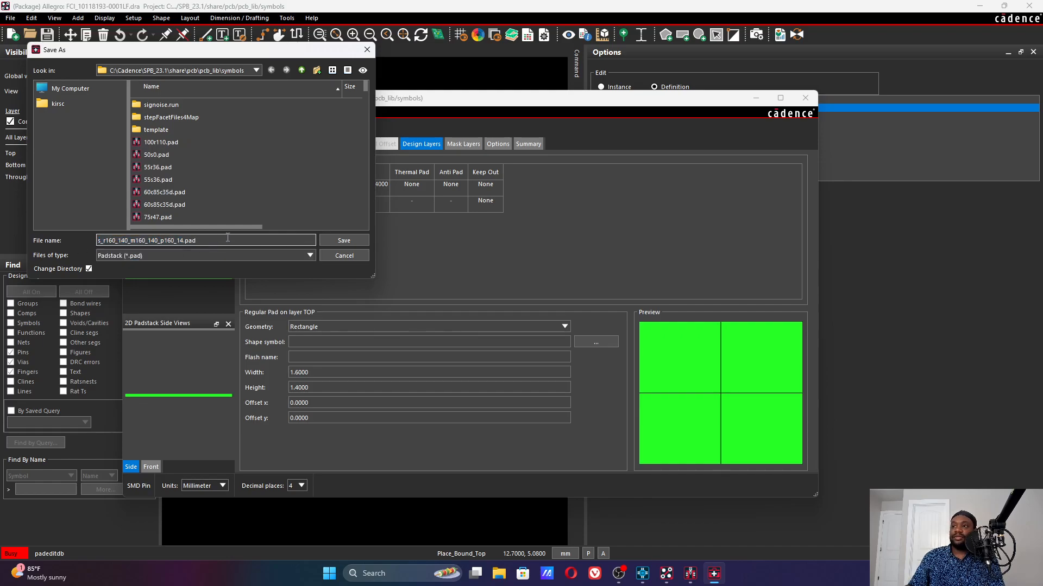
click(339, 241)
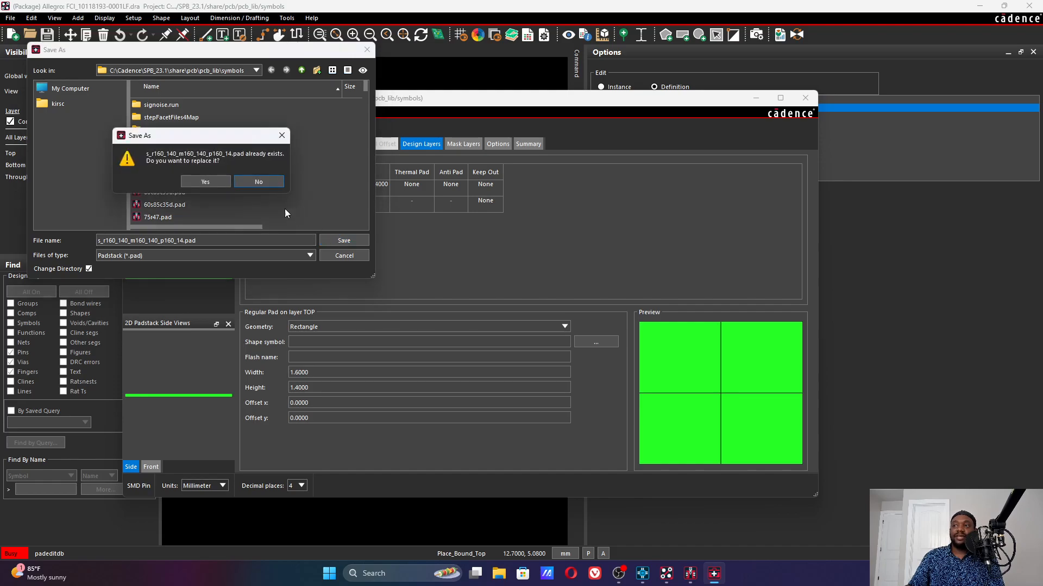
click(213, 183)
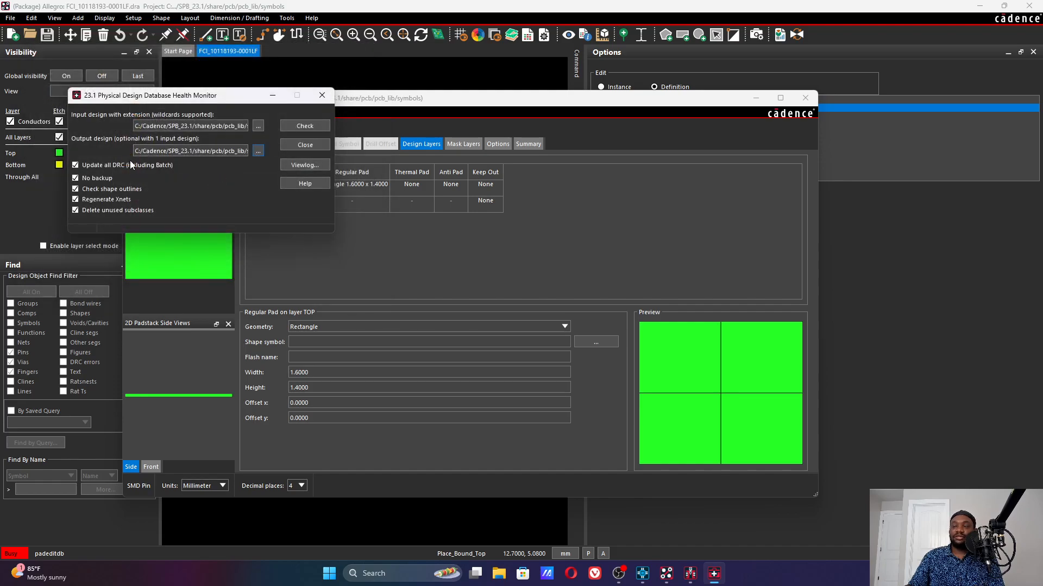
click(292, 127)
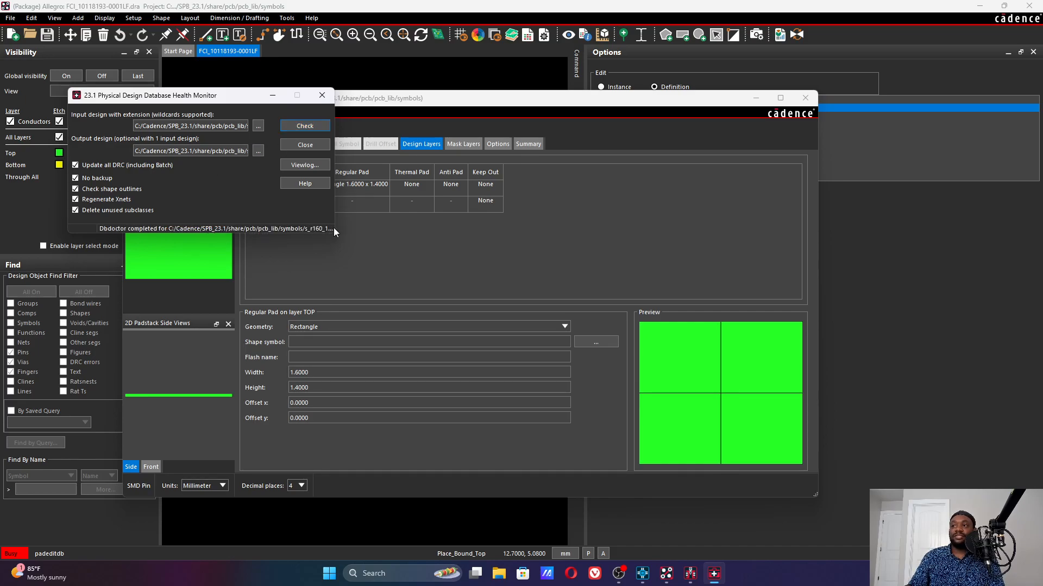
Step: Choose padstack s_r190_190_m190_190_p190_19.pad as the input design, copying its name without the extension
click(258, 127)
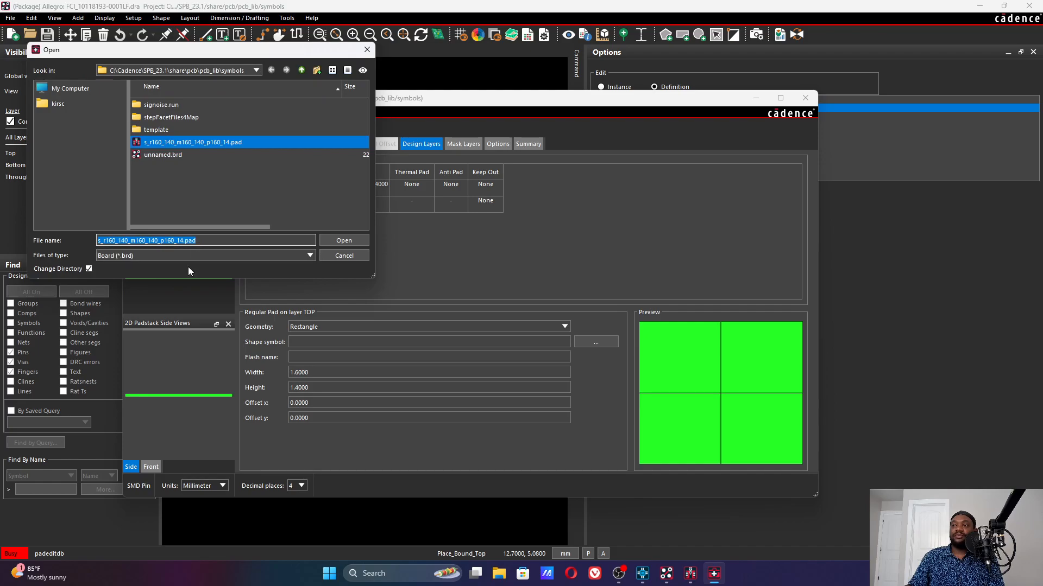
click(191, 252)
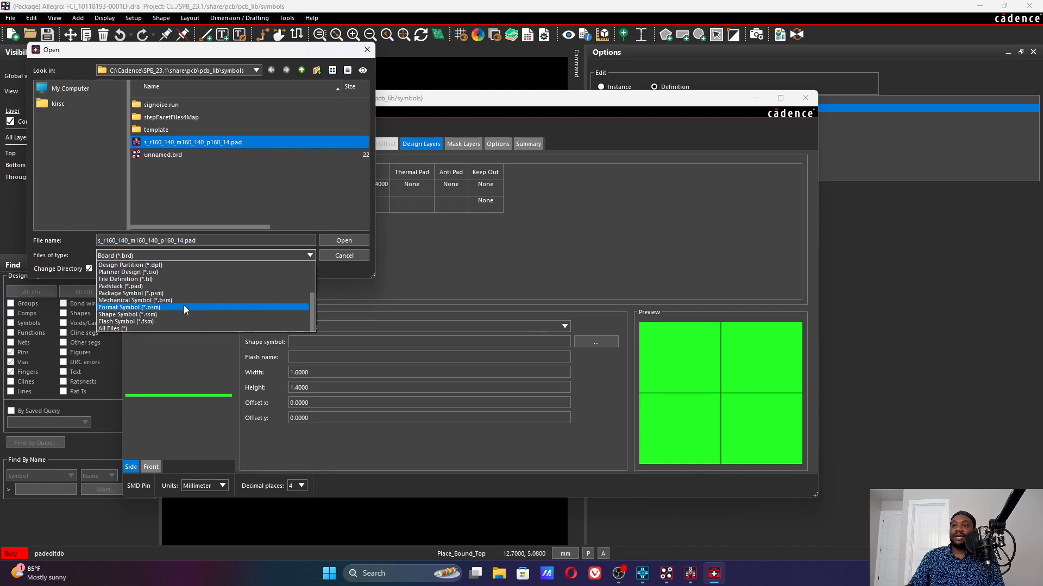
click(155, 286)
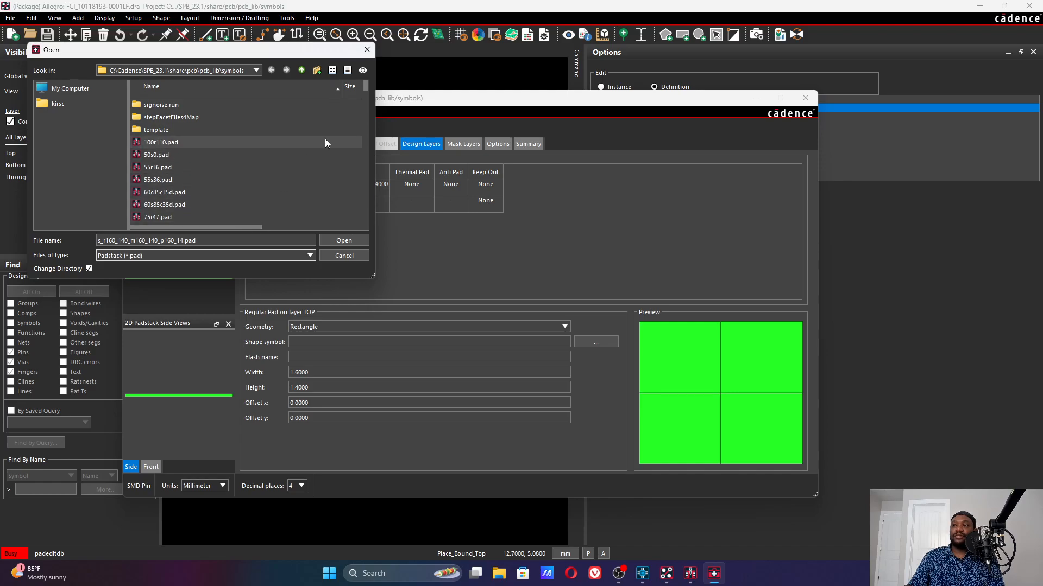
drag(198, 241, 89, 230)
text(s_)
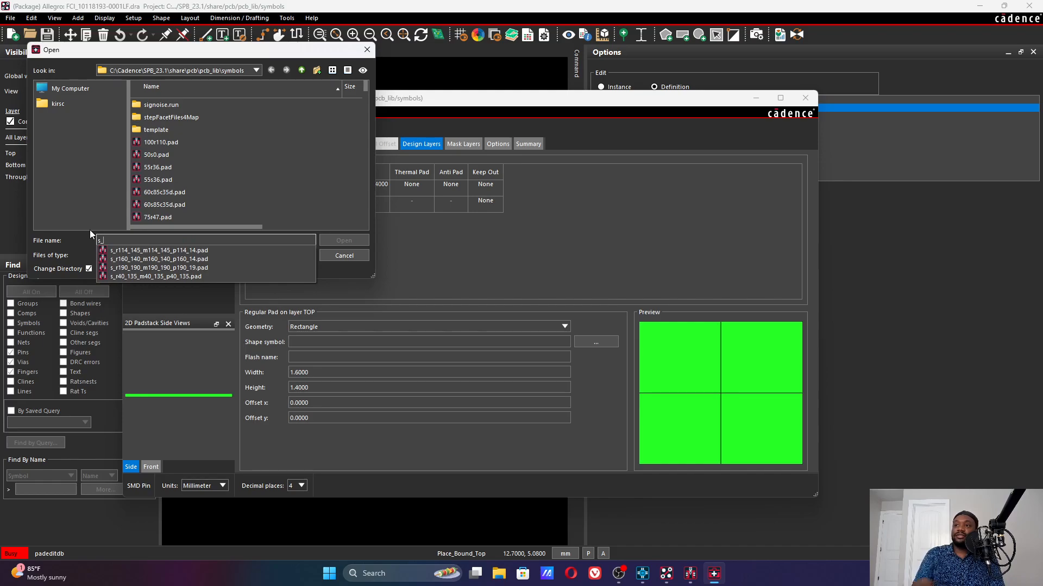
click(136, 267)
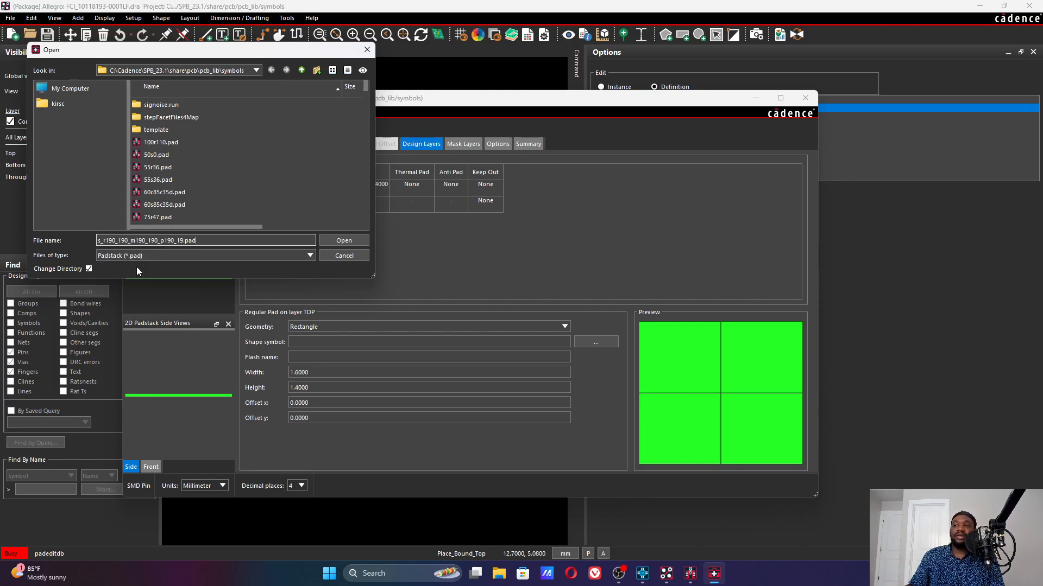
drag(182, 240, 71, 240)
key(ctrl+c)
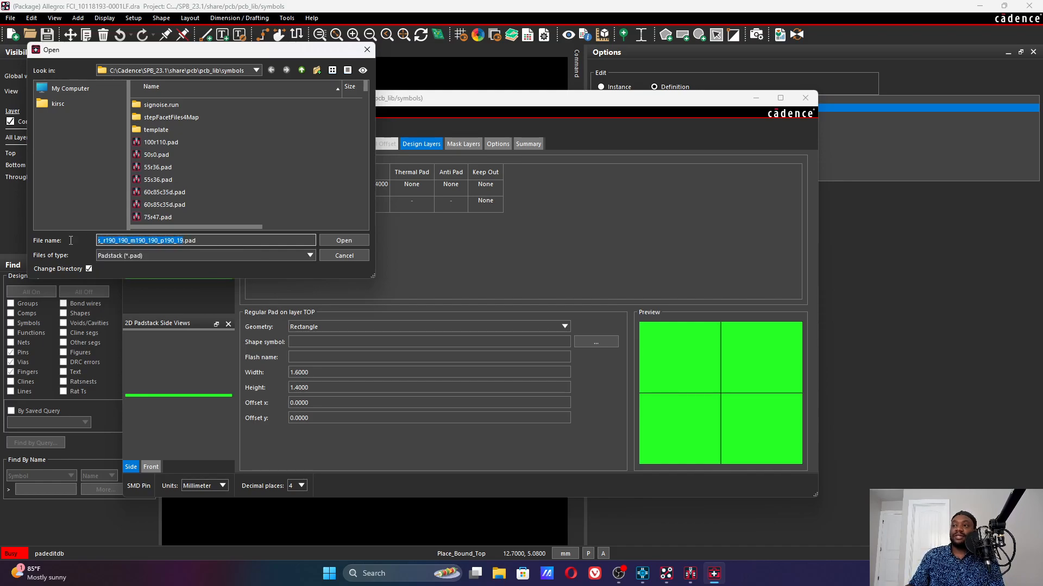
click(326, 240)
Step: Set the output design to s_r190_190_m190_190_p190_19.pad as a Padstack file, replacing the existing one, and run the check
click(258, 151)
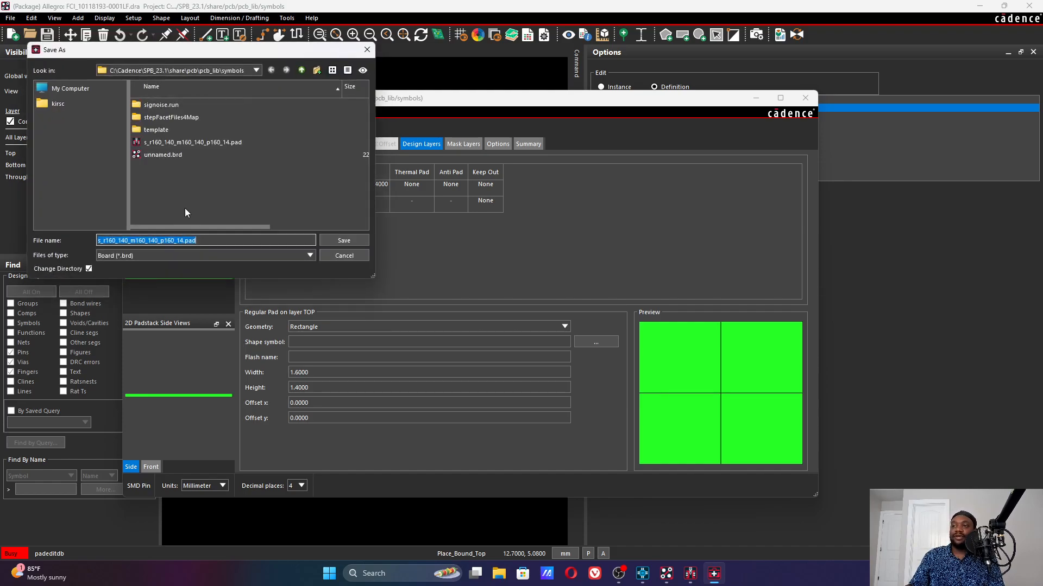
click(159, 255)
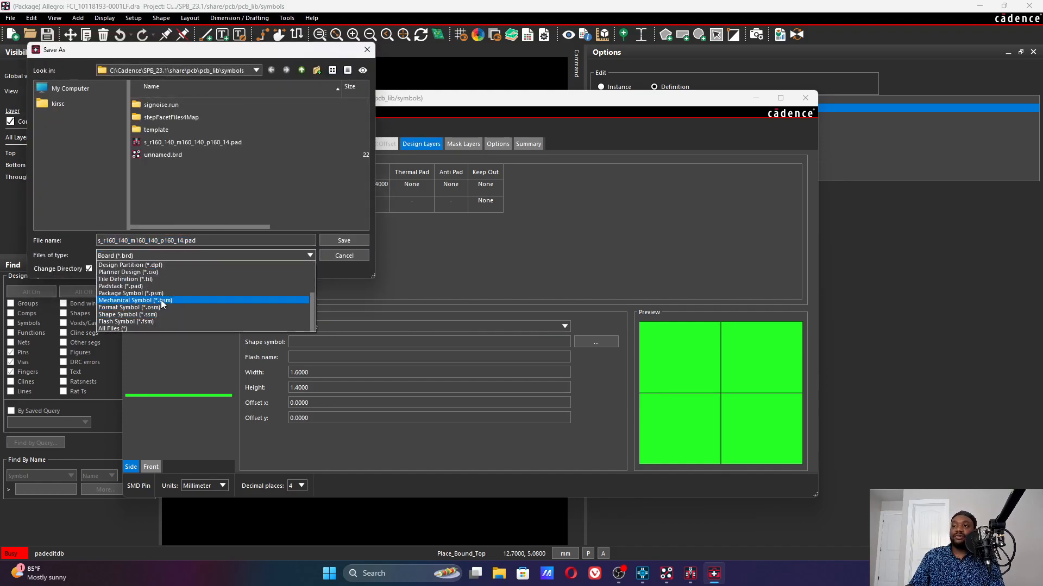
click(154, 286)
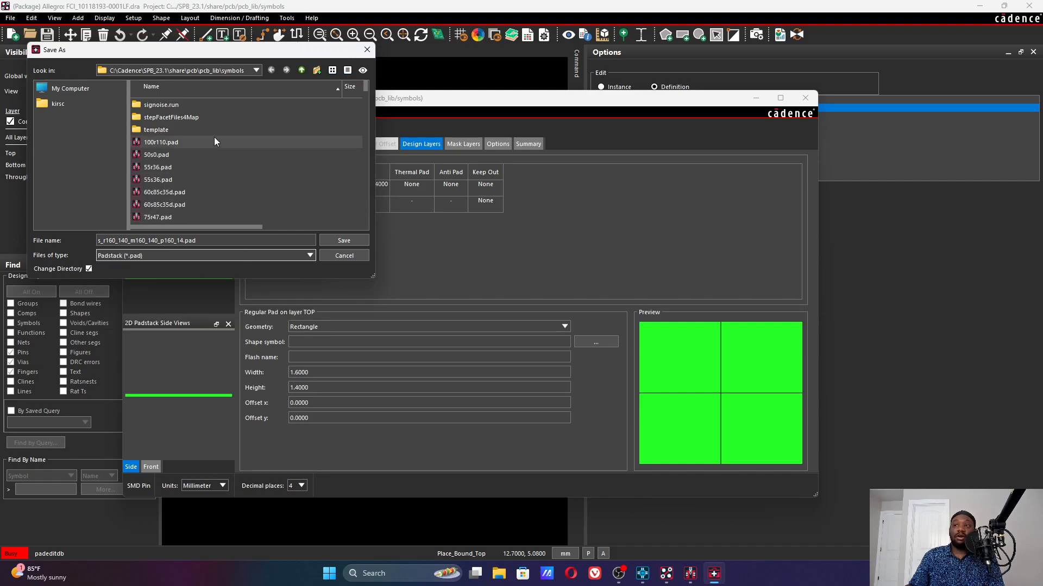
drag(205, 242, 76, 248)
key(BackSpace)
key(ctrl+v)
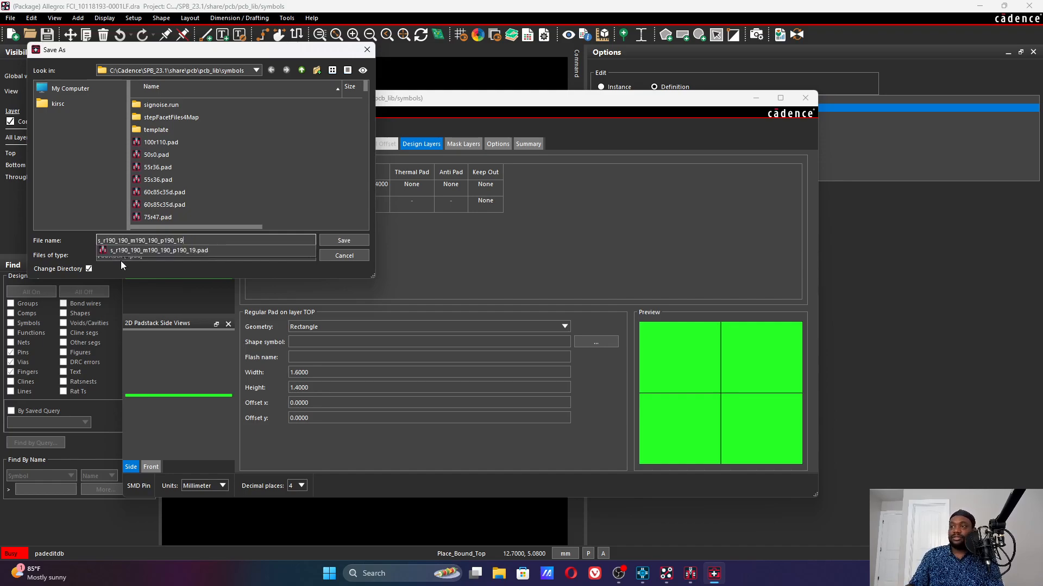
click(168, 251)
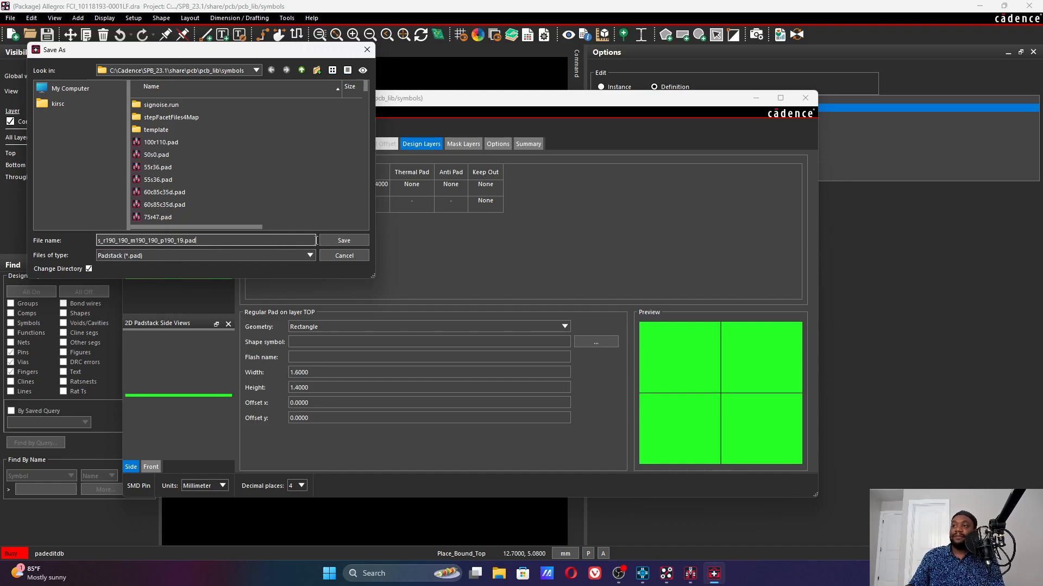
click(332, 240)
click(215, 181)
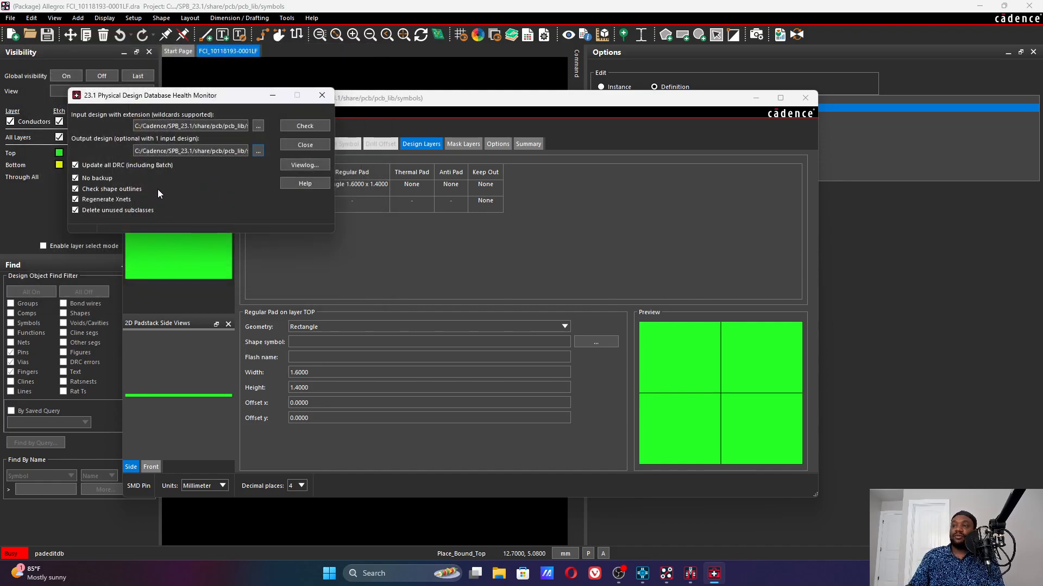
click(302, 126)
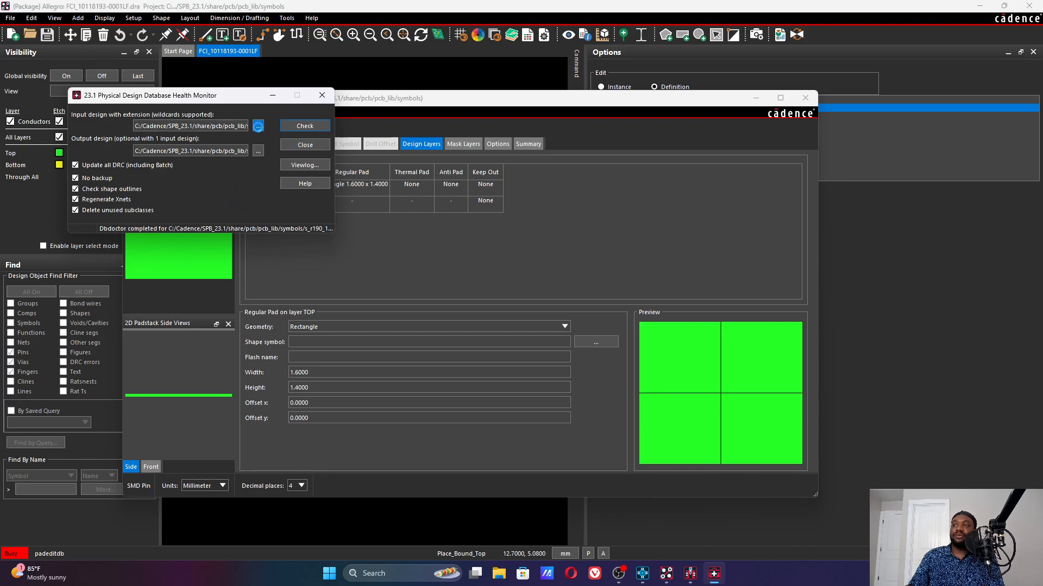
Step: Choose s_r40_135_m40_135_p40_135.pad as the input design, using the Padstack (*.pad) file type
click(257, 127)
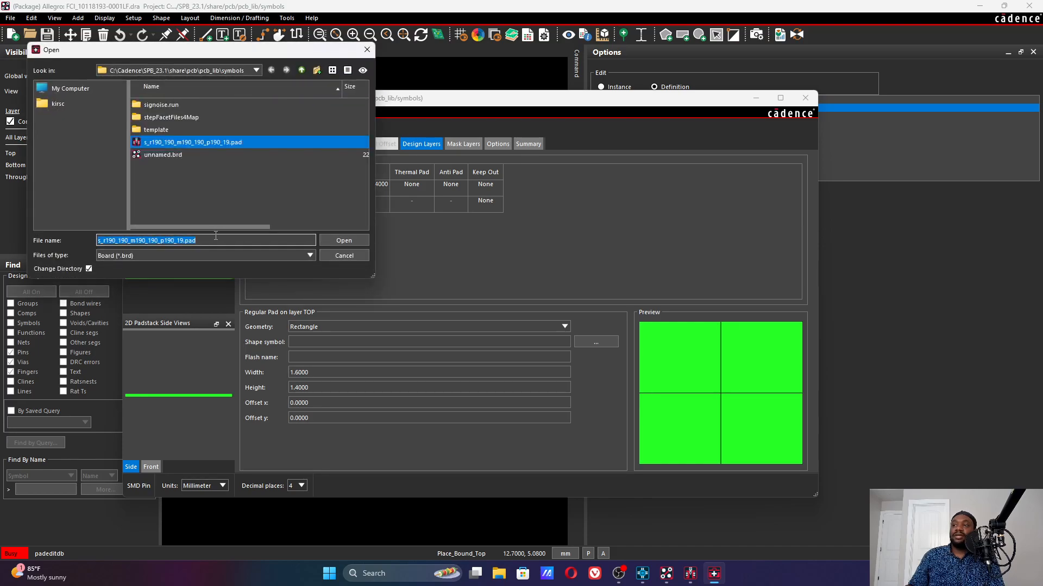
click(205, 254)
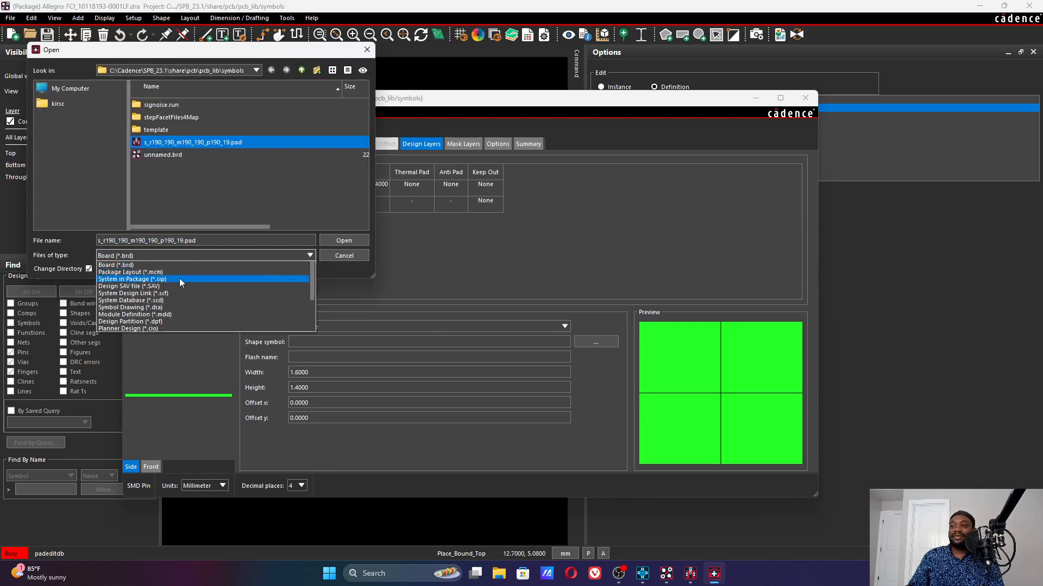
scroll(169, 293, up, 1)
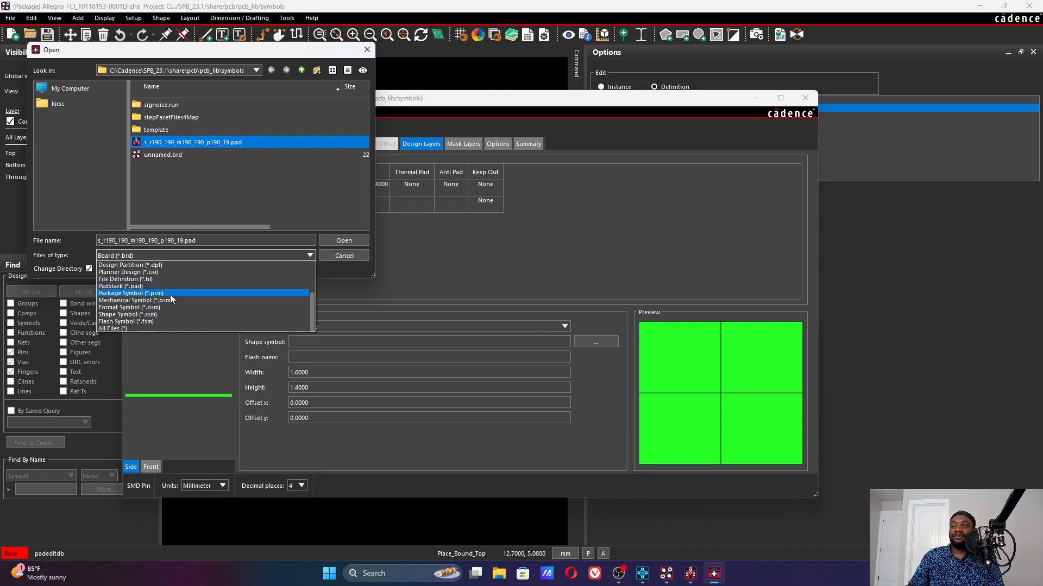
click(165, 305)
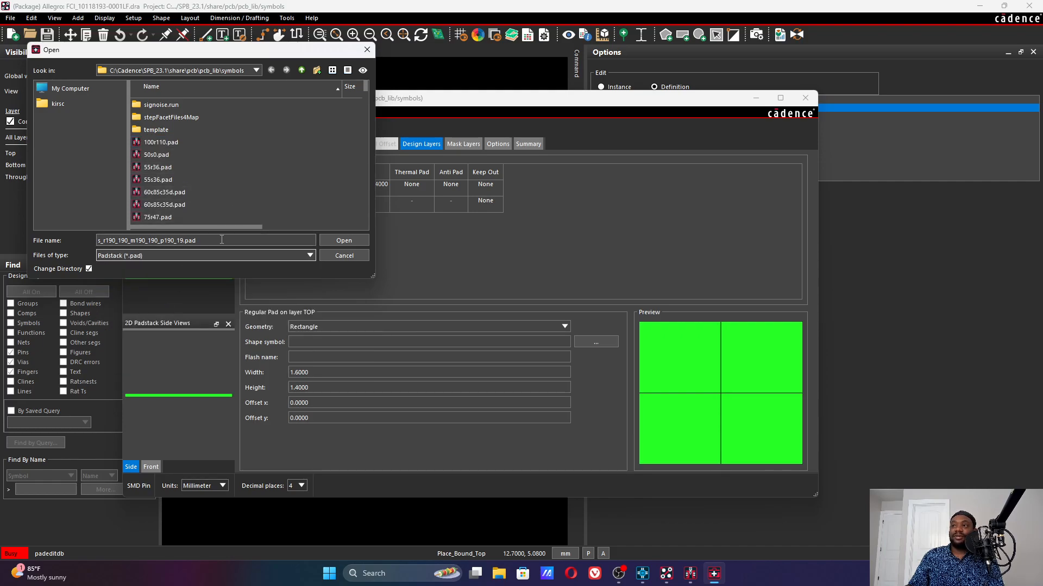
click(40, 242)
key(BackSpace)
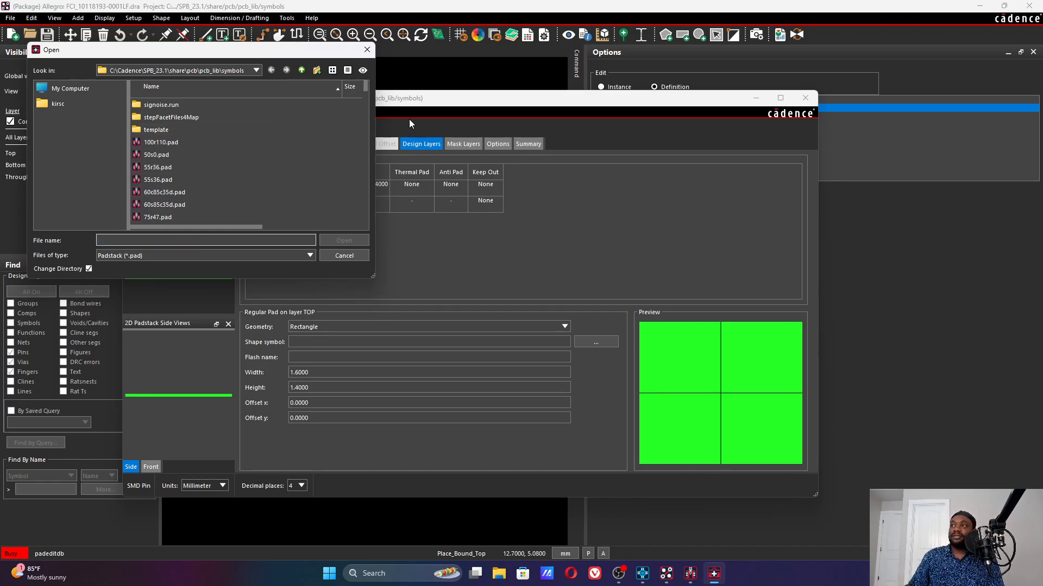
text(s_)
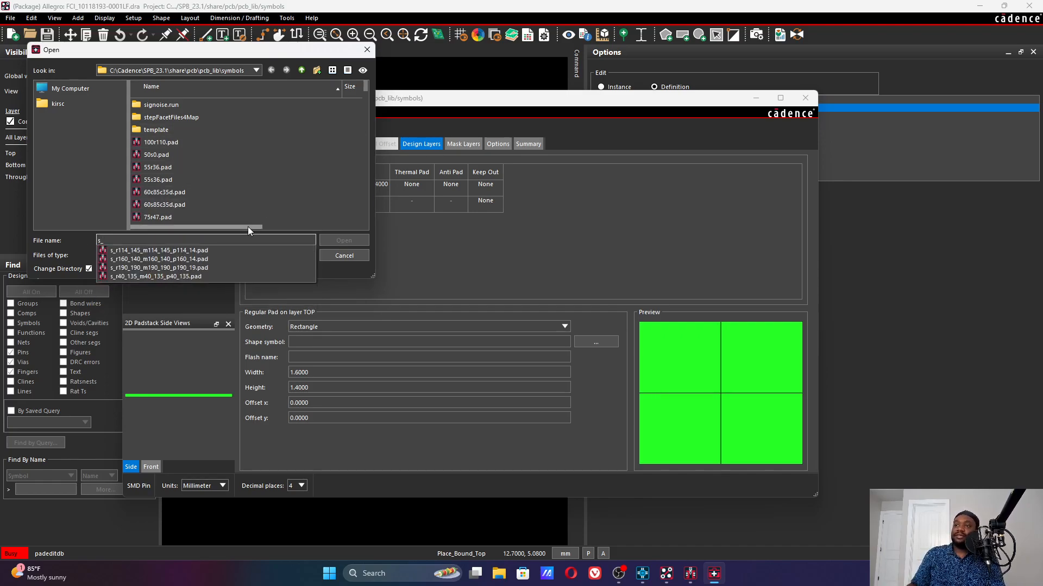
click(140, 275)
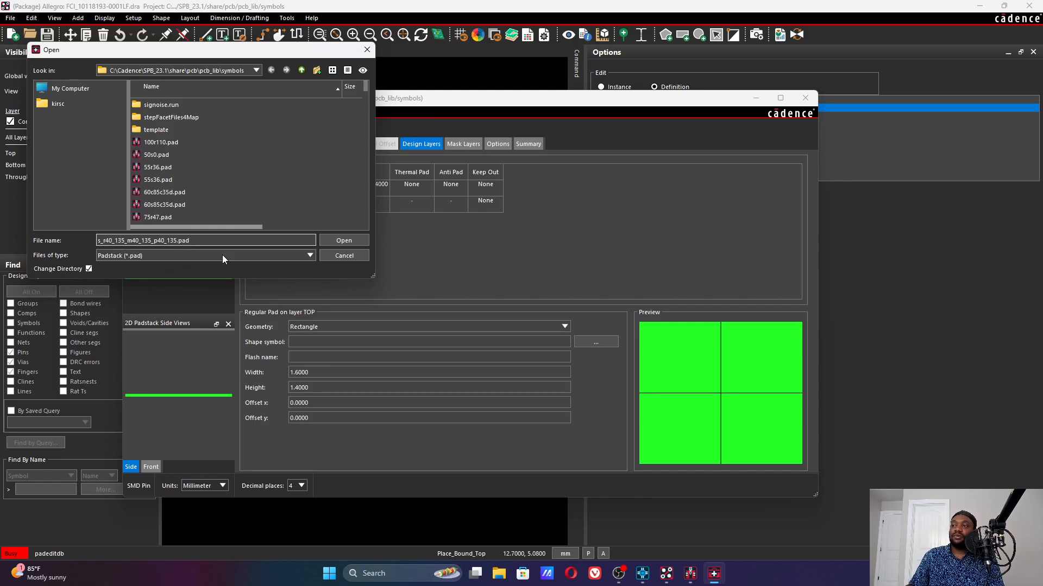
click(335, 241)
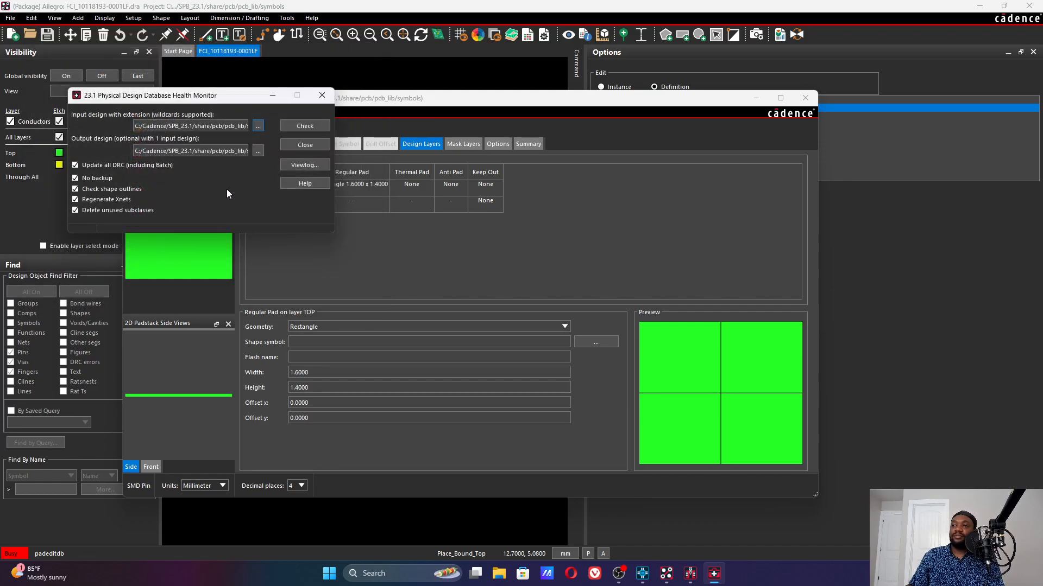
Step: Set the output design to s_r40_135_m40_135_p40_135.pad as a Padstack file, replacing the existing one, and run the check
click(258, 152)
click(177, 256)
scroll(178, 297, down, 3)
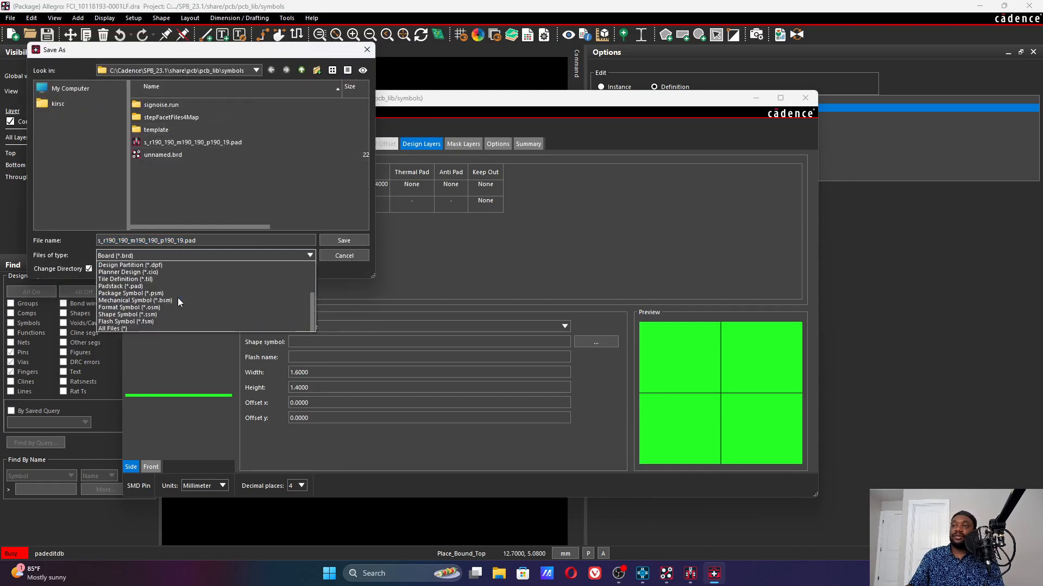
click(161, 286)
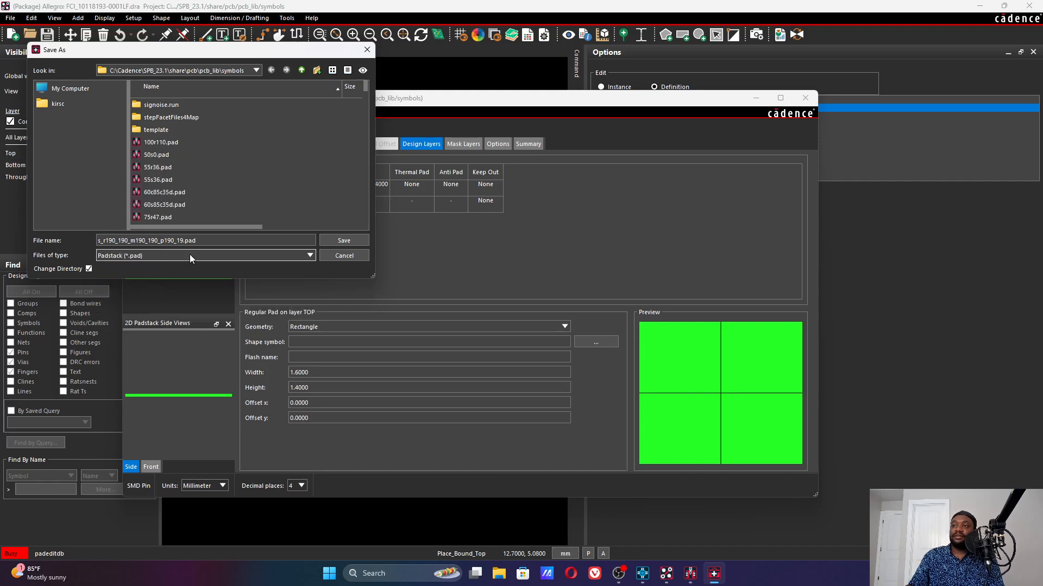
drag(185, 241, 50, 238)
text(s)
key(shift+End)
text(_)
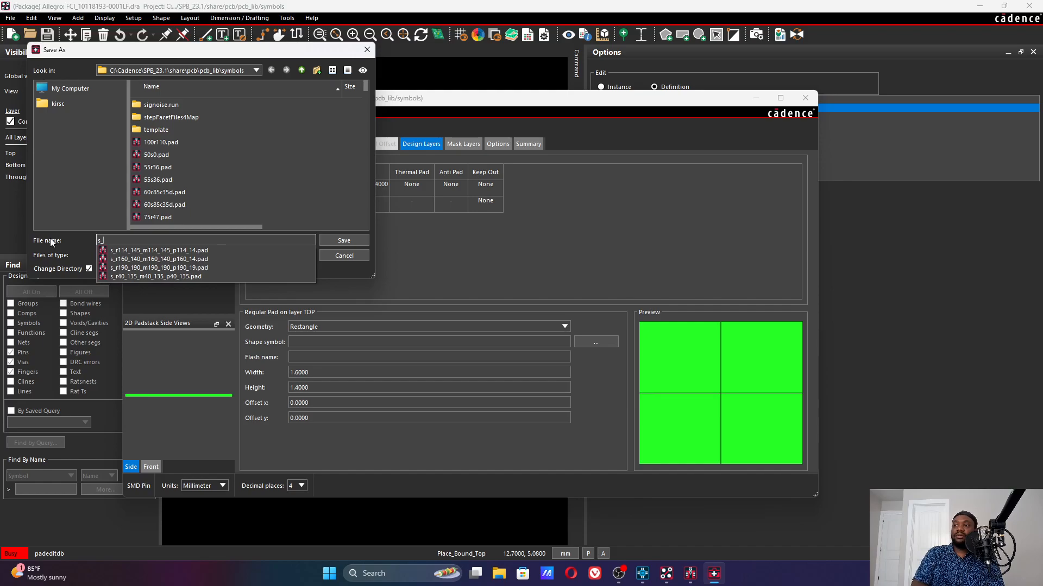
click(131, 278)
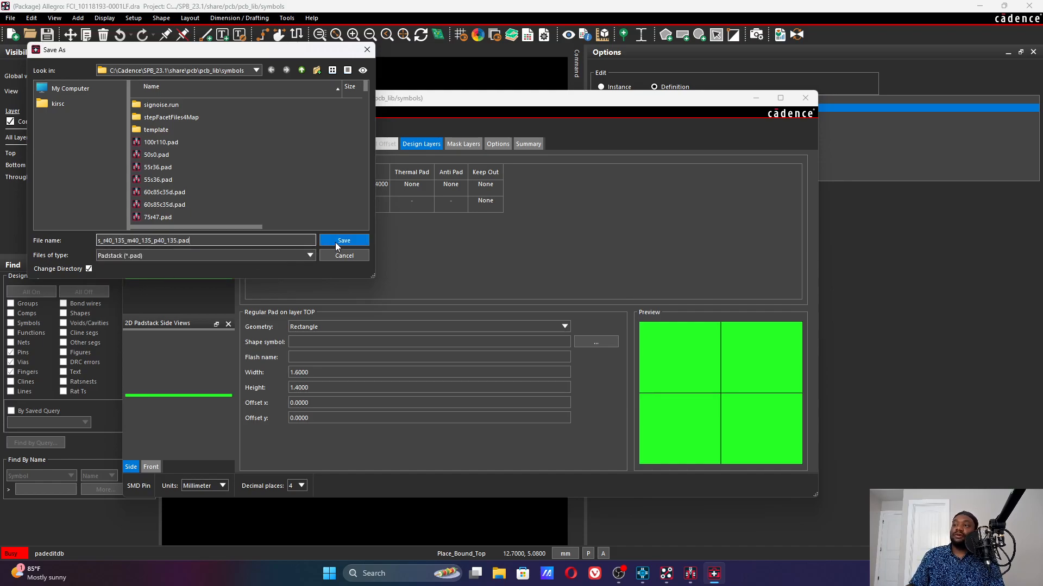
click(340, 240)
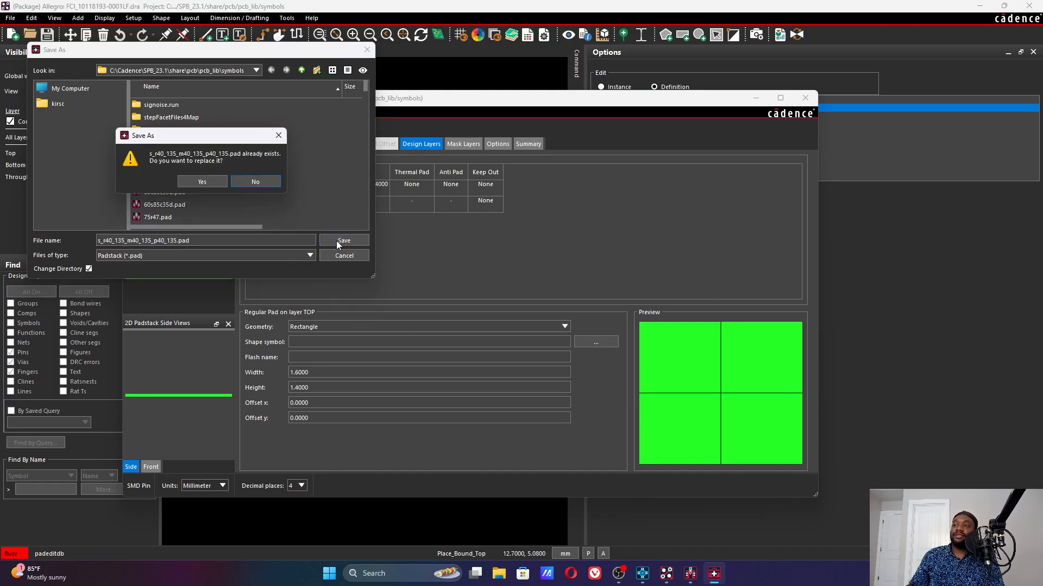
click(195, 179)
click(305, 131)
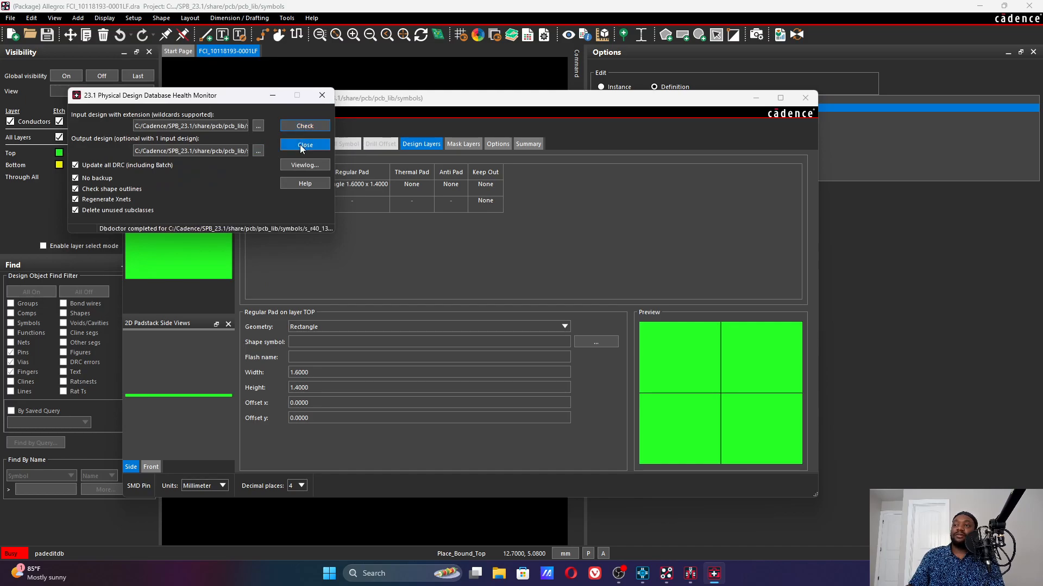
Step: Close the database health monitor and exit the Padstack Editor without updating the design
click(299, 144)
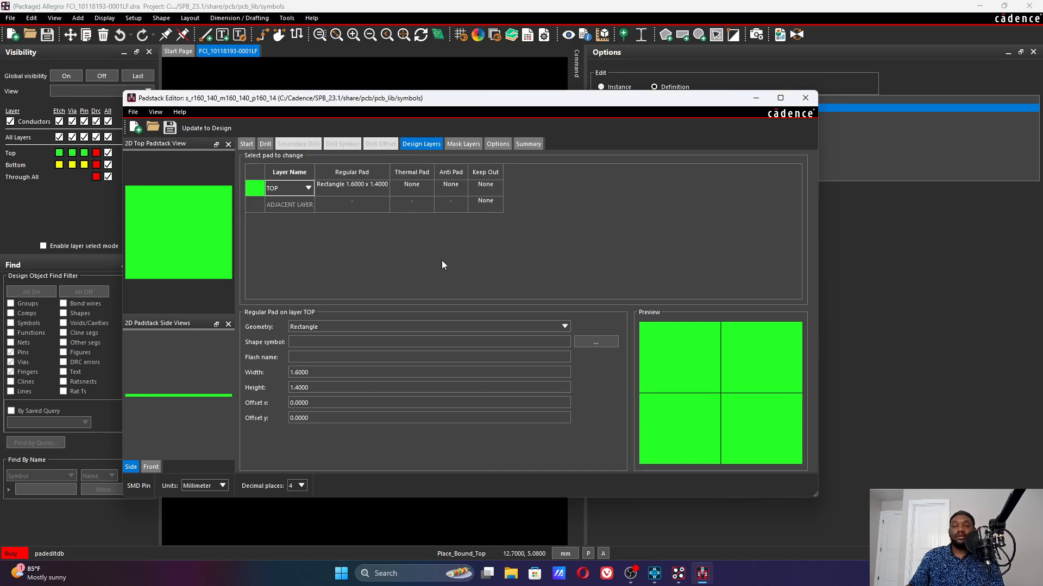
drag(651, 101, 411, 113)
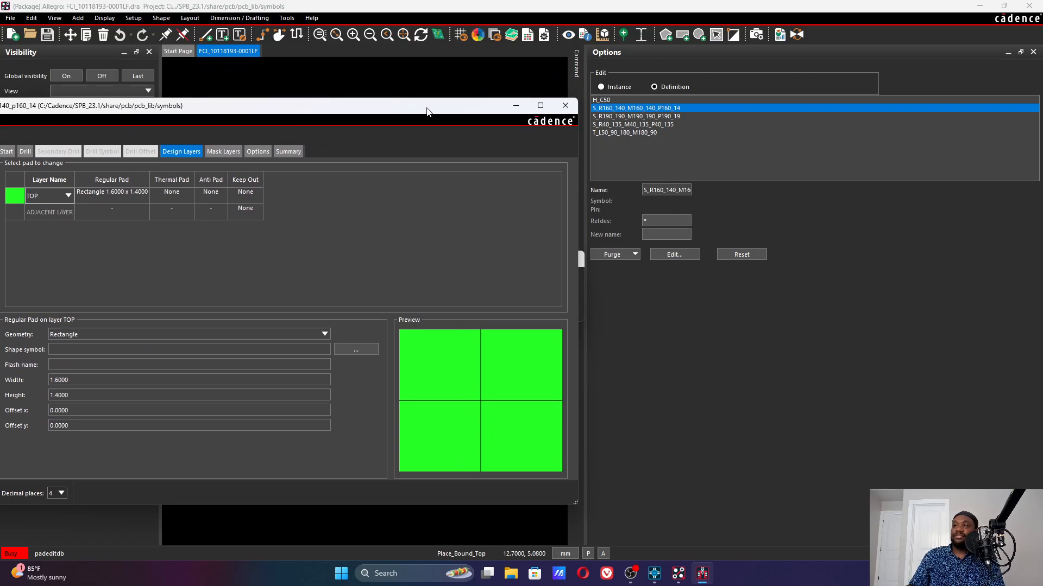
drag(425, 107, 681, 103)
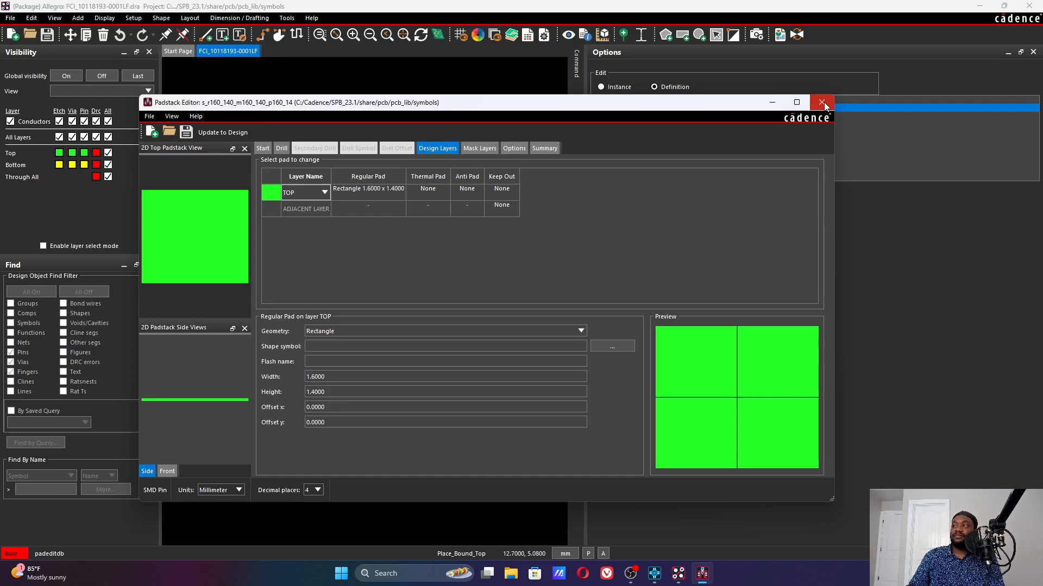
click(150, 117)
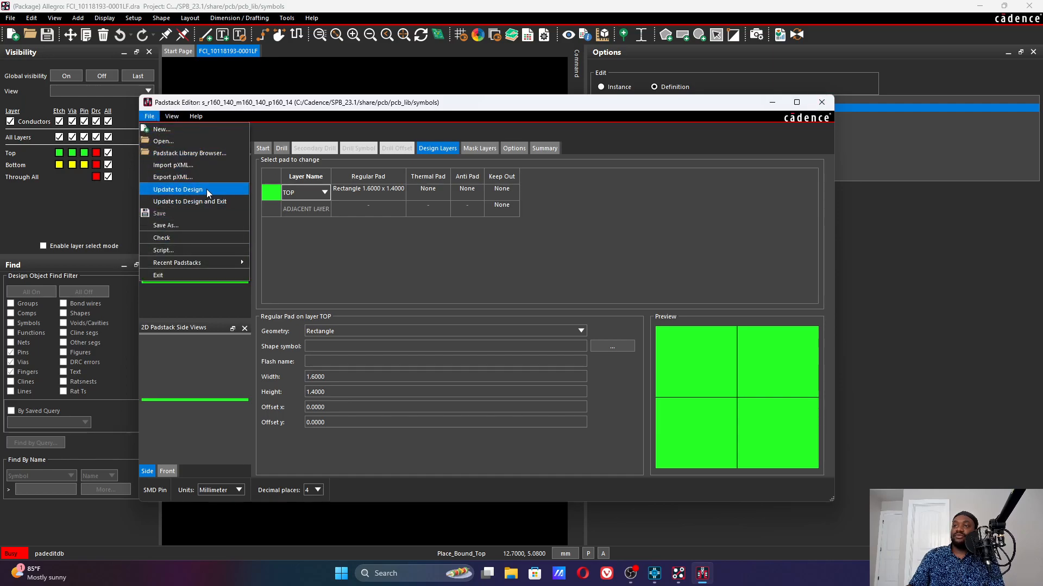
click(178, 277)
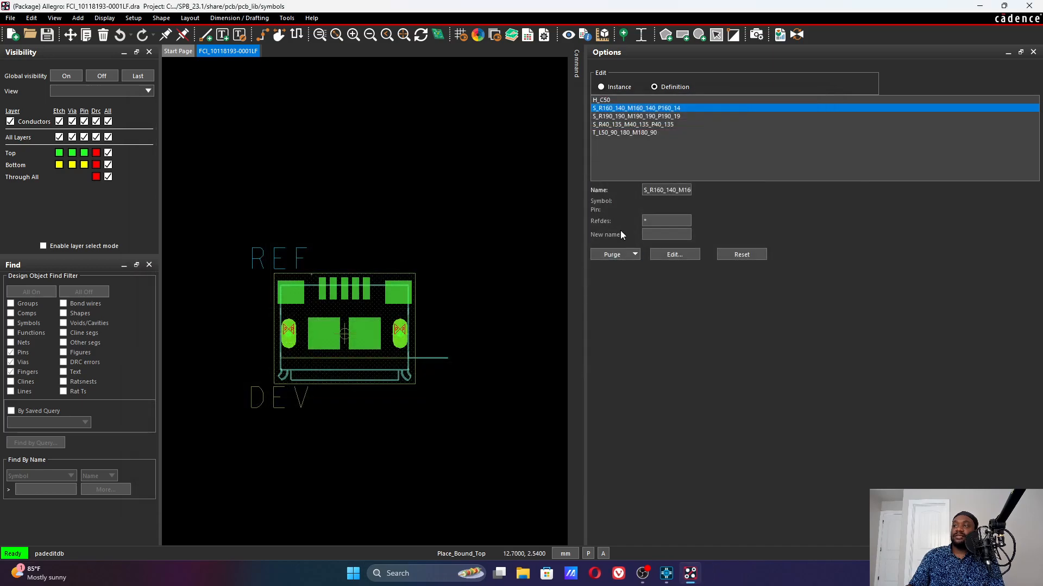
Step: Select padstack T_L50_90_180_M180_90 in the definition list and launch PCB DB Doctor 2023
click(632, 134)
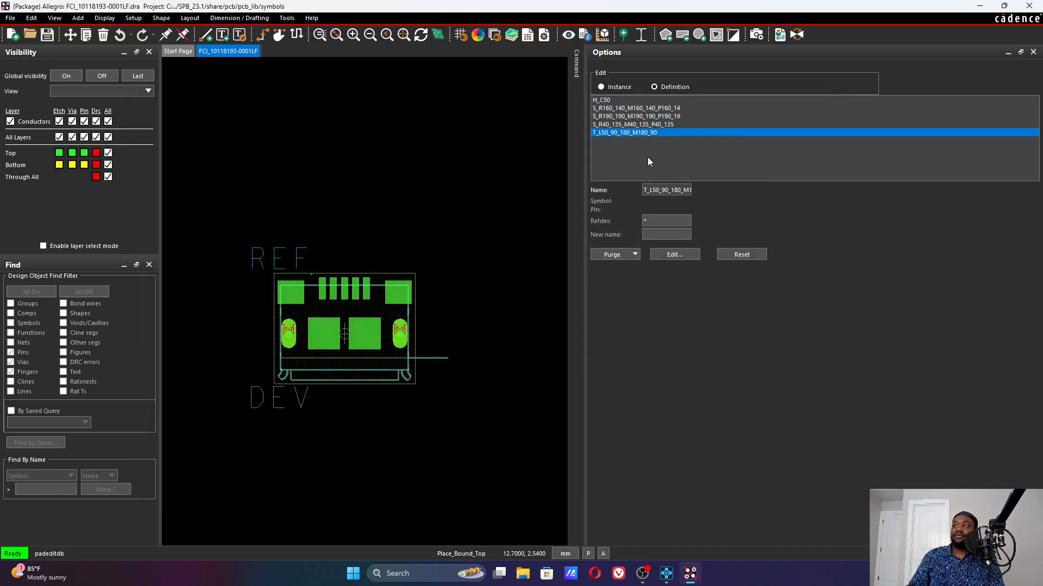
click(354, 574)
text(d)
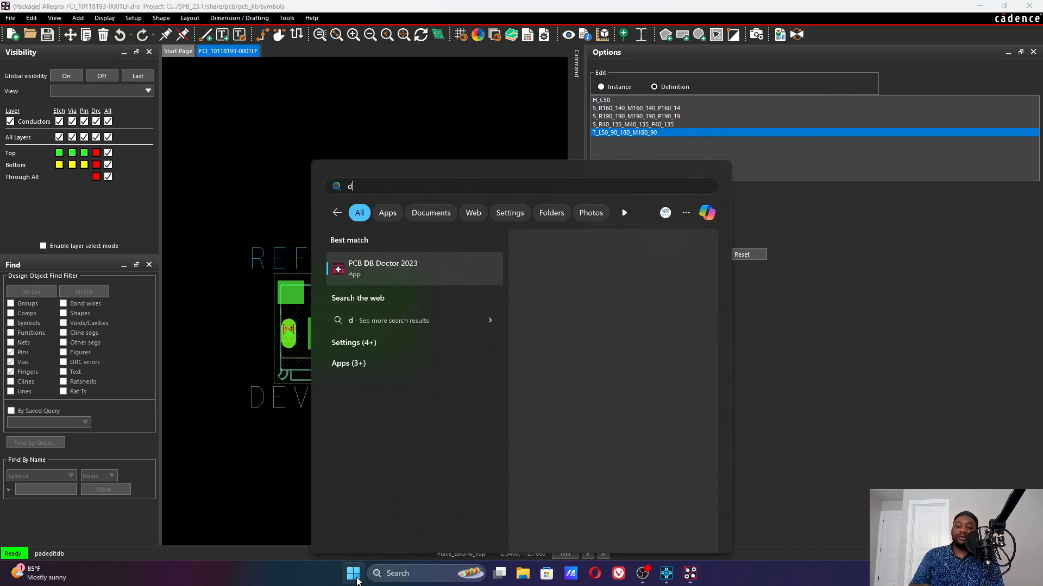
text(b)
key(Return)
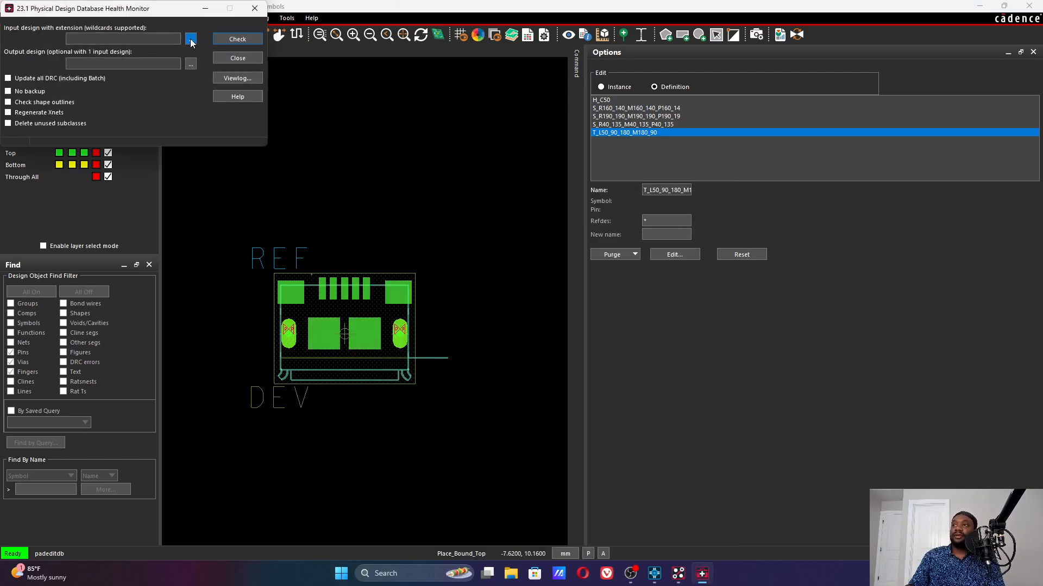
Step: Start browsing for the input design and limit the file type to Padstack (*.pad)
click(191, 40)
click(170, 213)
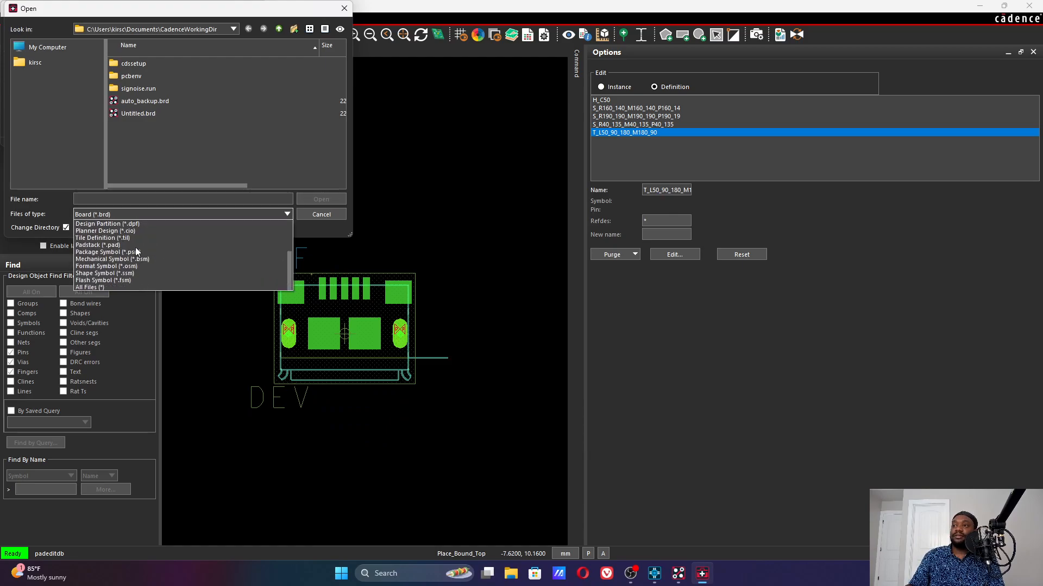
click(114, 245)
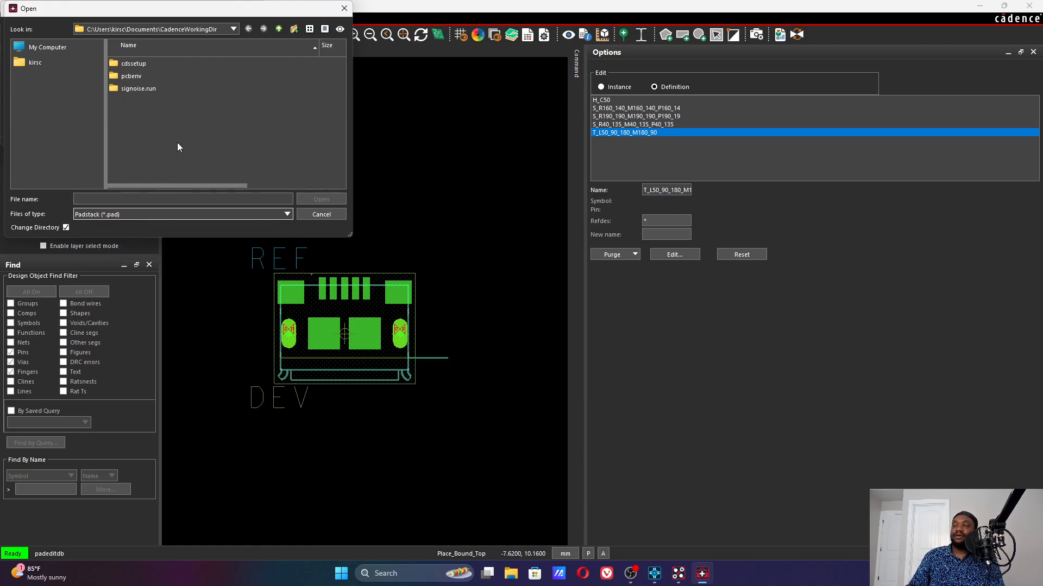
Step: Open the C: drive in the file browser for the input design
click(67, 47)
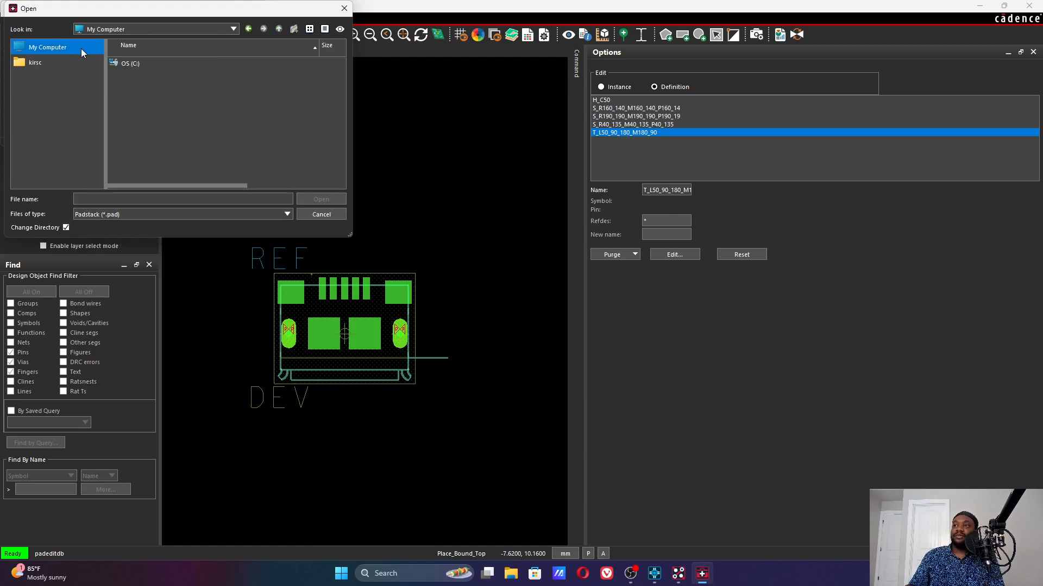
double_click(160, 66)
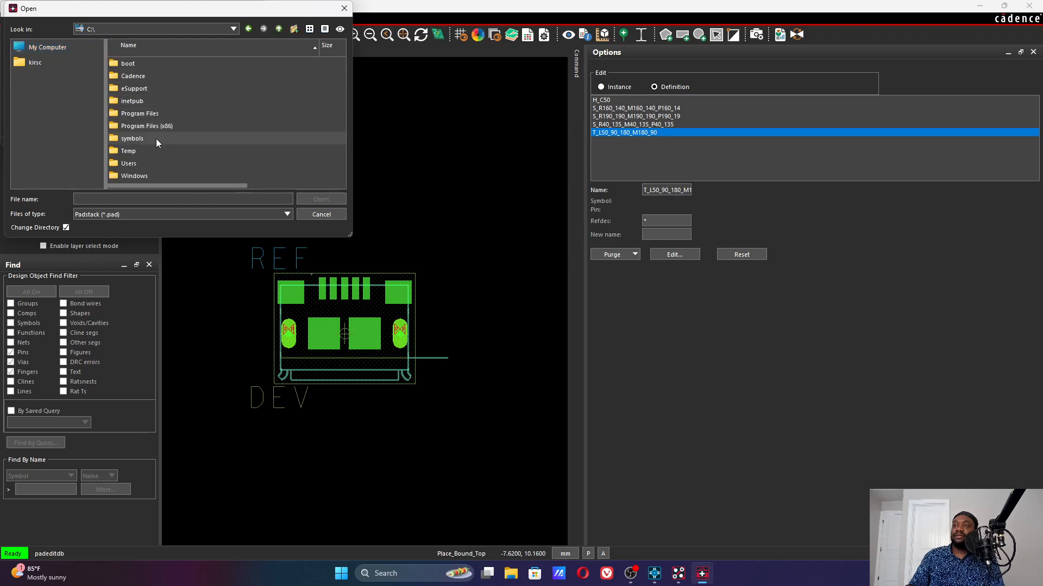
click(158, 113)
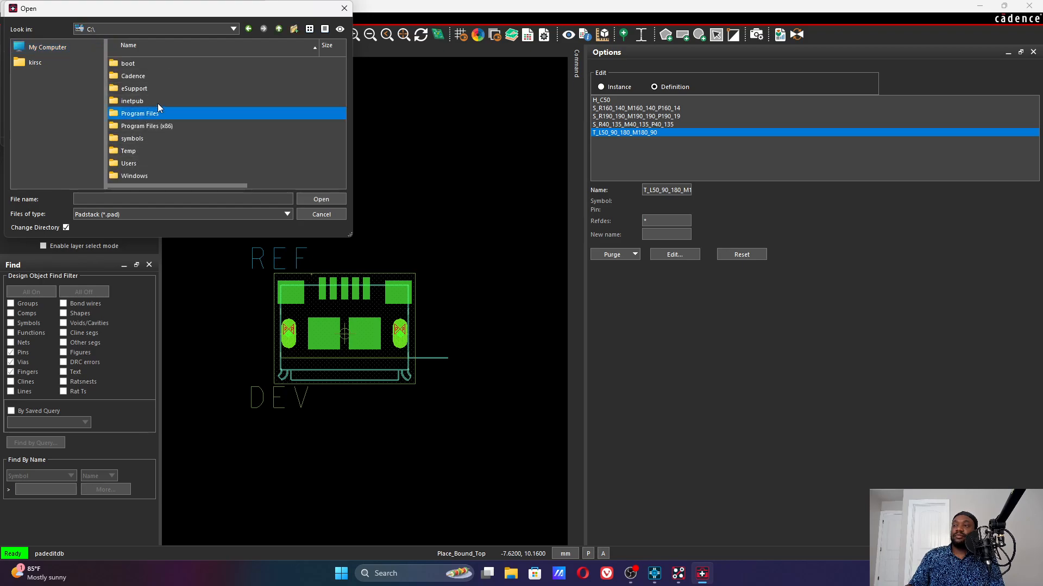
double_click(145, 138)
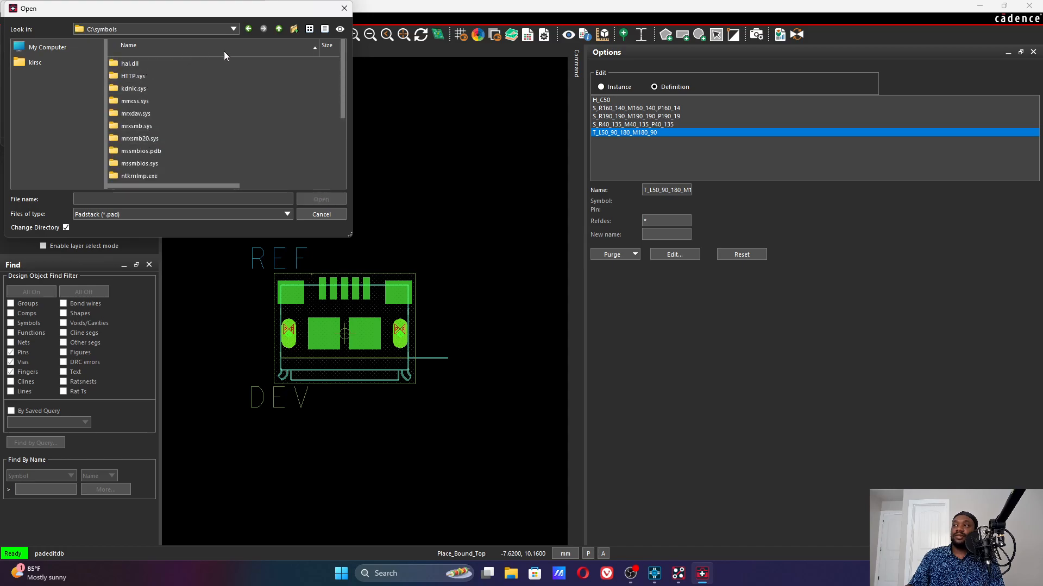
key(BackSpace)
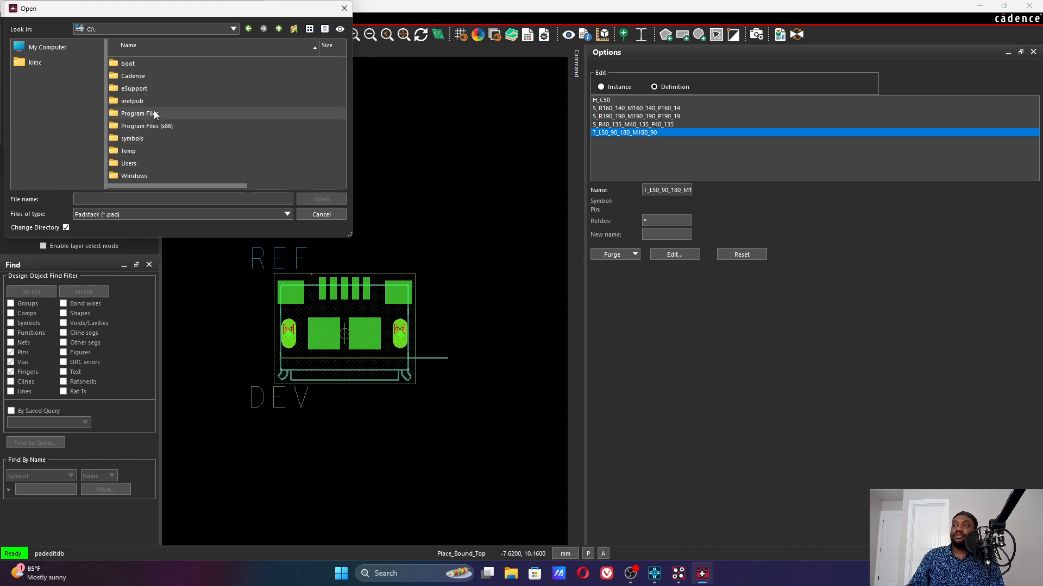
Step: Navigate to the folder C:\Cadence\SPB_23.1\share\pcb\pcb_lib\symbols for the input design
double_click(154, 76)
double_click(157, 77)
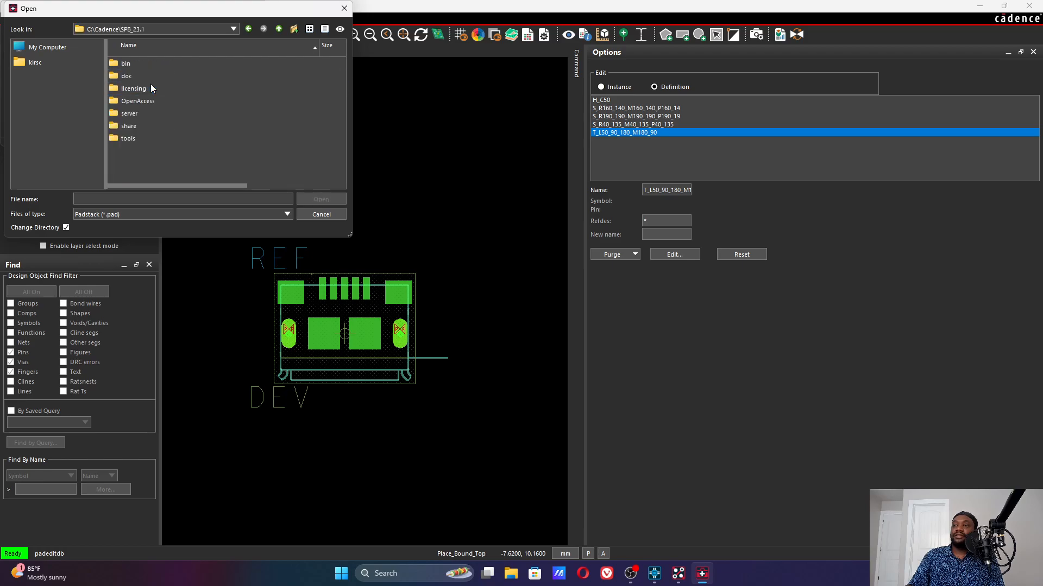
double_click(148, 126)
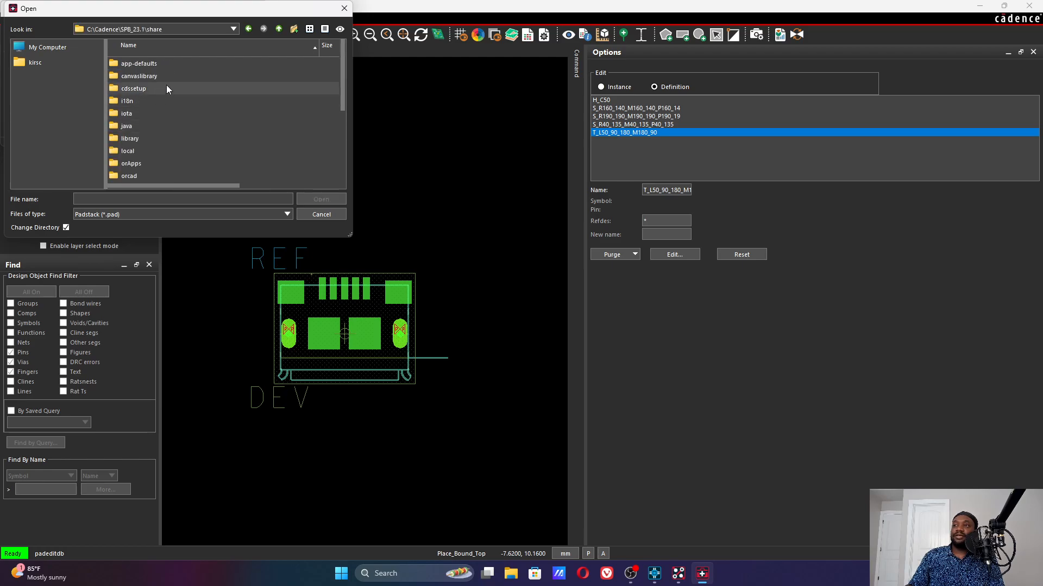
scroll(151, 146, down, 3)
double_click(142, 128)
scroll(148, 111, down, 4)
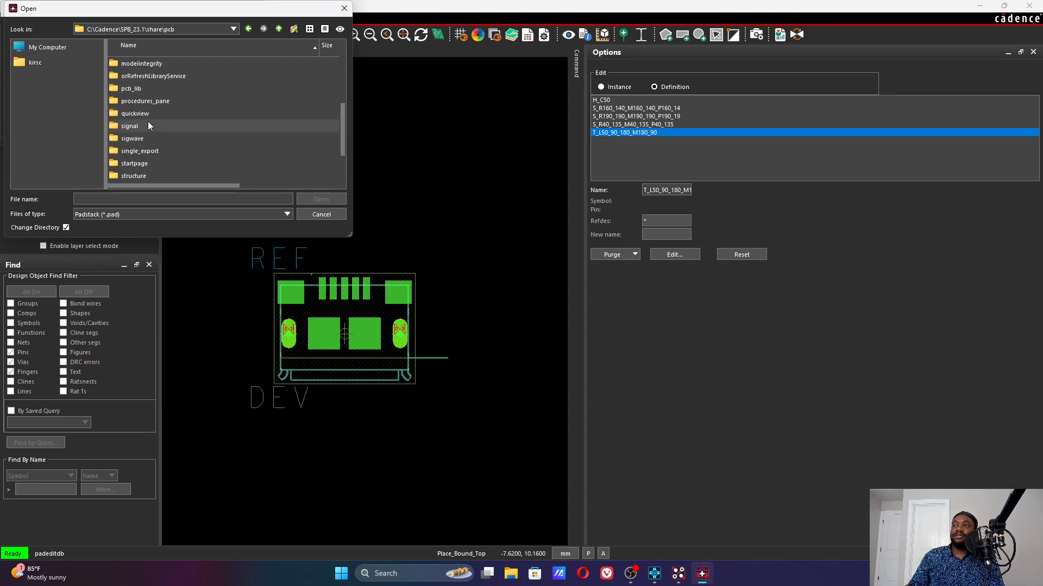
double_click(153, 88)
double_click(151, 75)
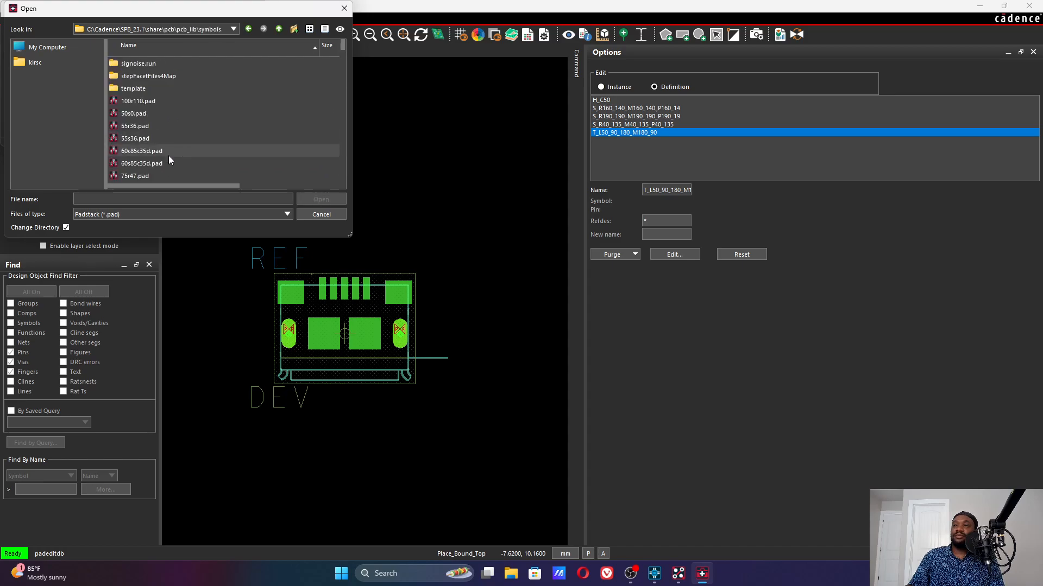
Step: Load t_l50_90_180_m180_90.pad as the input design
click(170, 196)
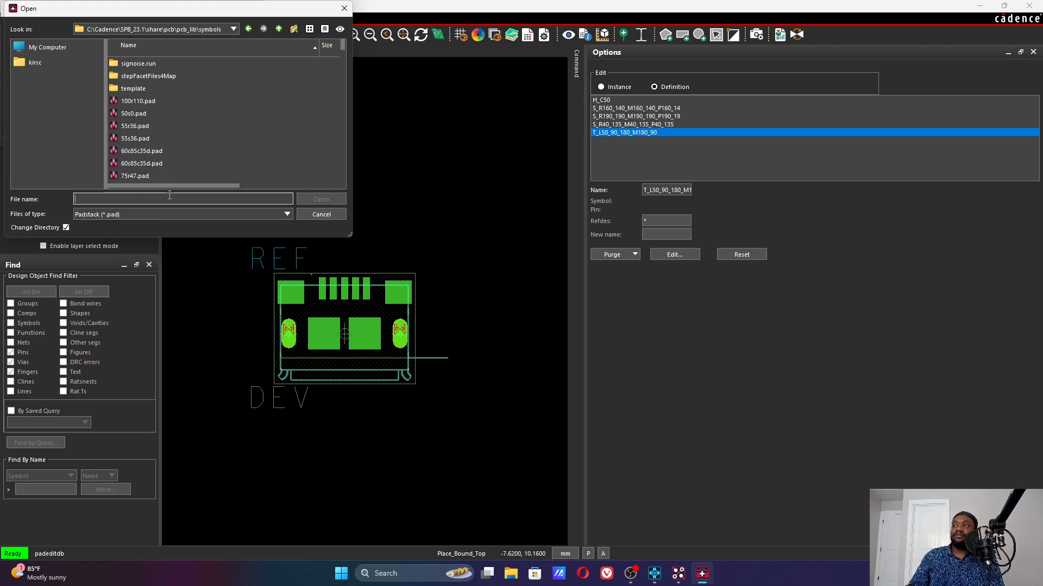
text(t_l)
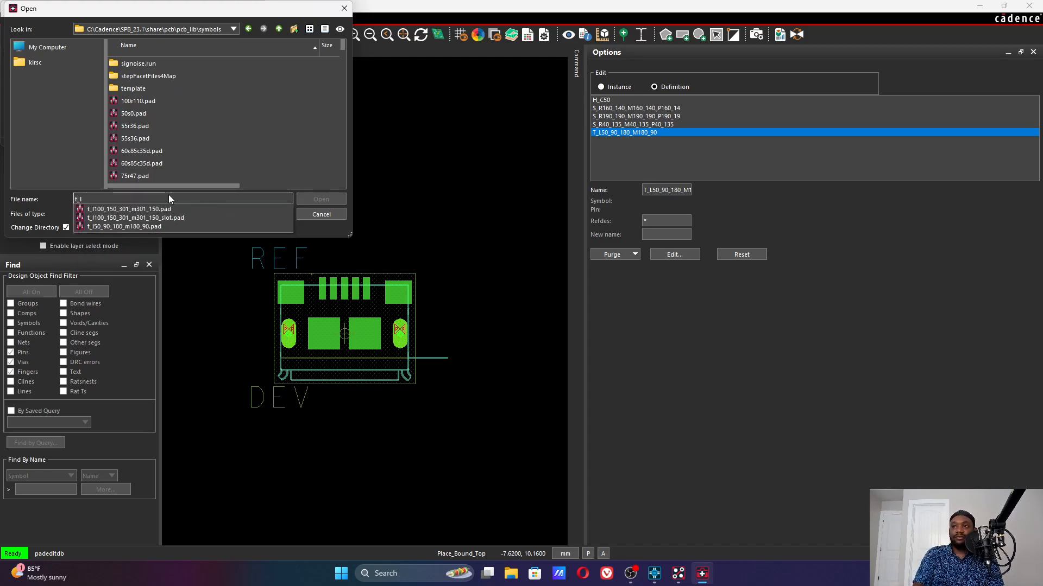
click(139, 227)
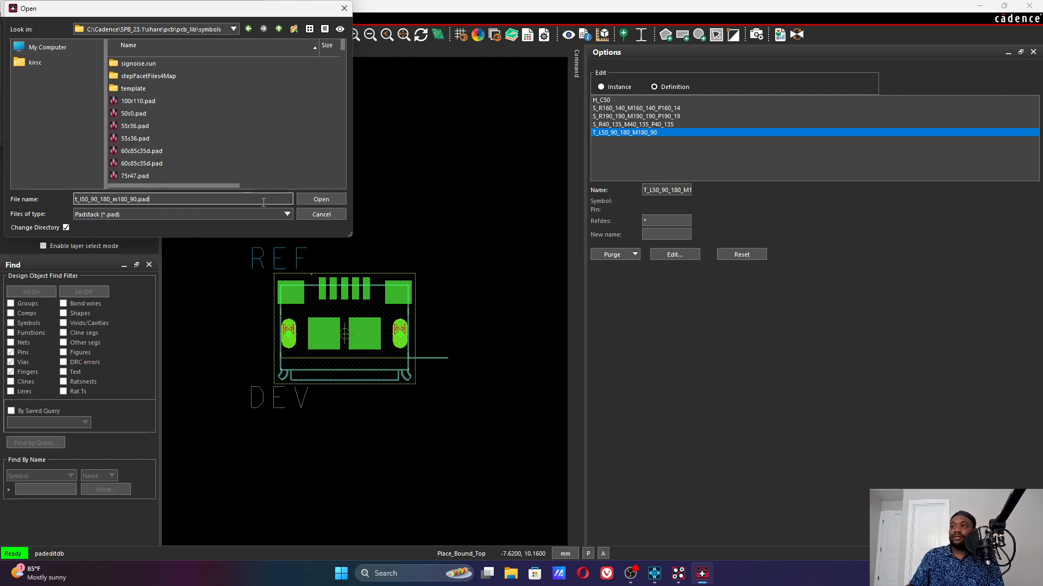
click(311, 198)
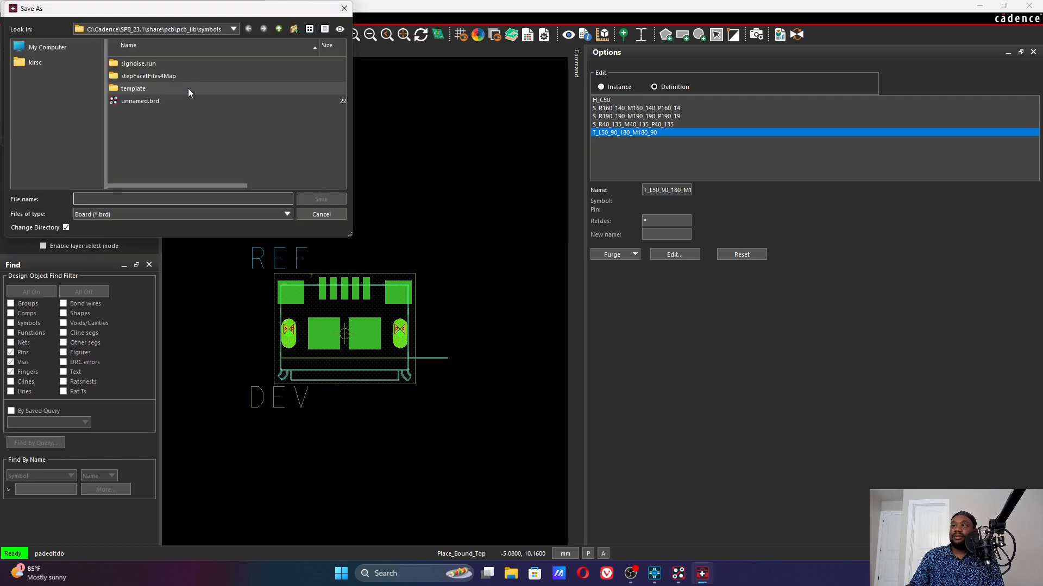
Step: Set the output design to t_l50_90_180_m180_90.pad as a Padstack file, replacing the existing one
click(152, 214)
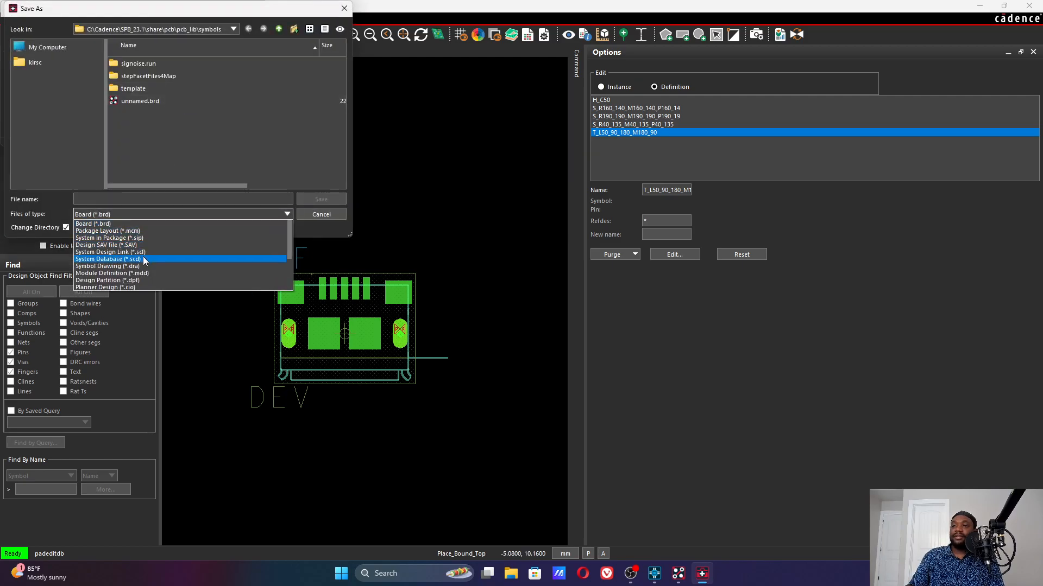
click(139, 245)
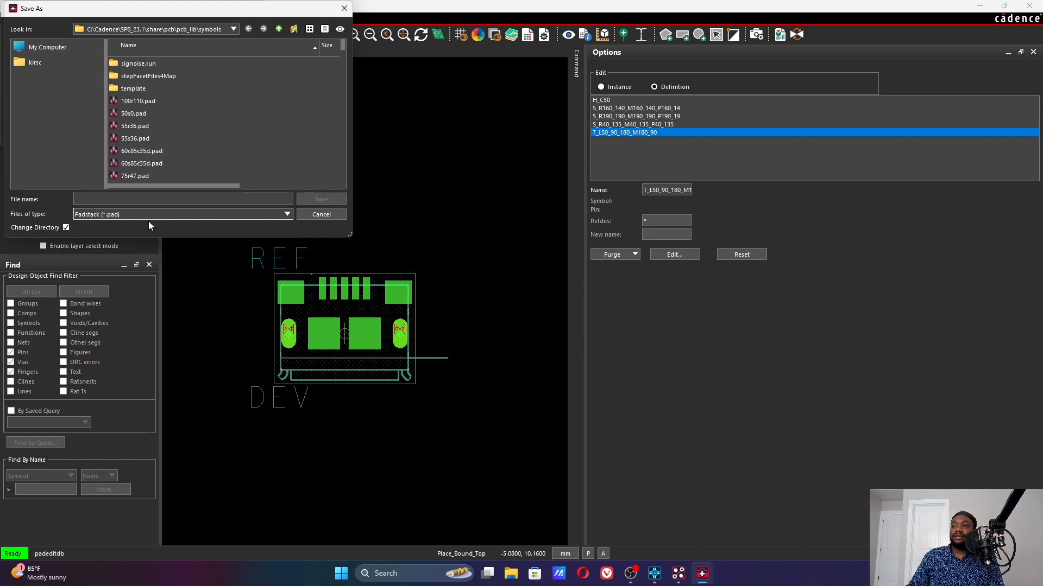
click(167, 198)
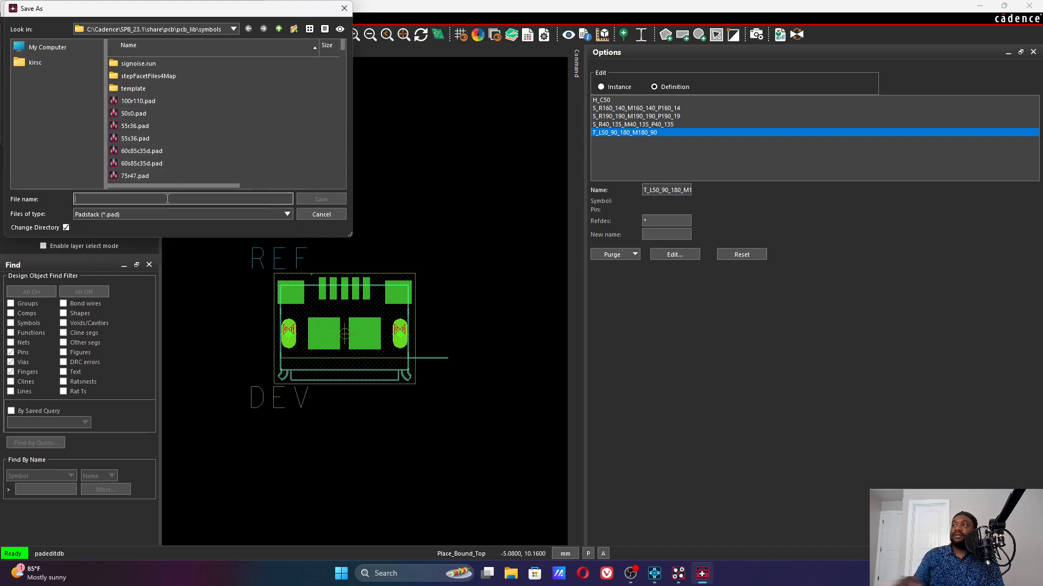
text(t_l)
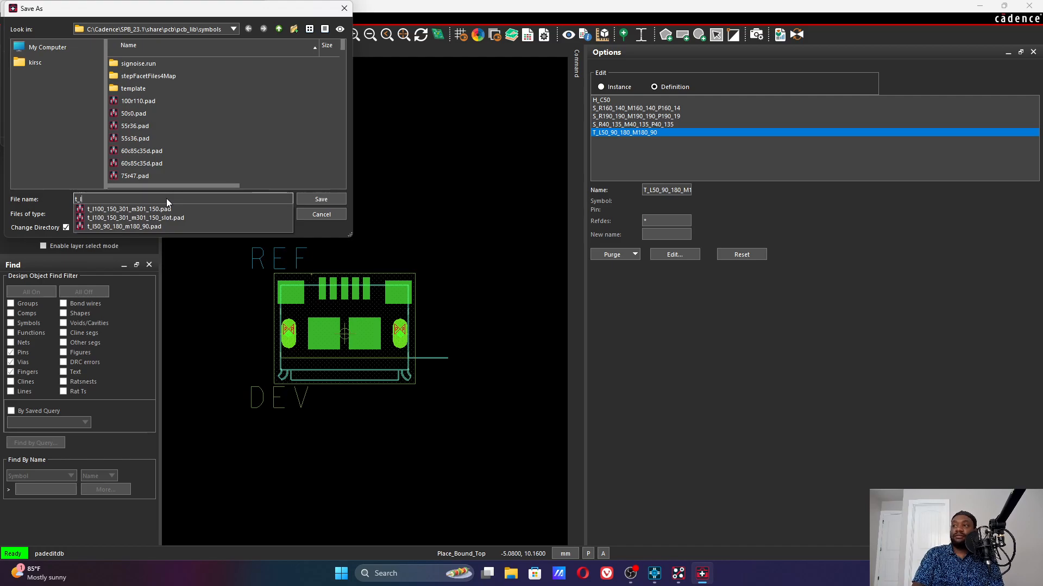
text(50)
click(160, 208)
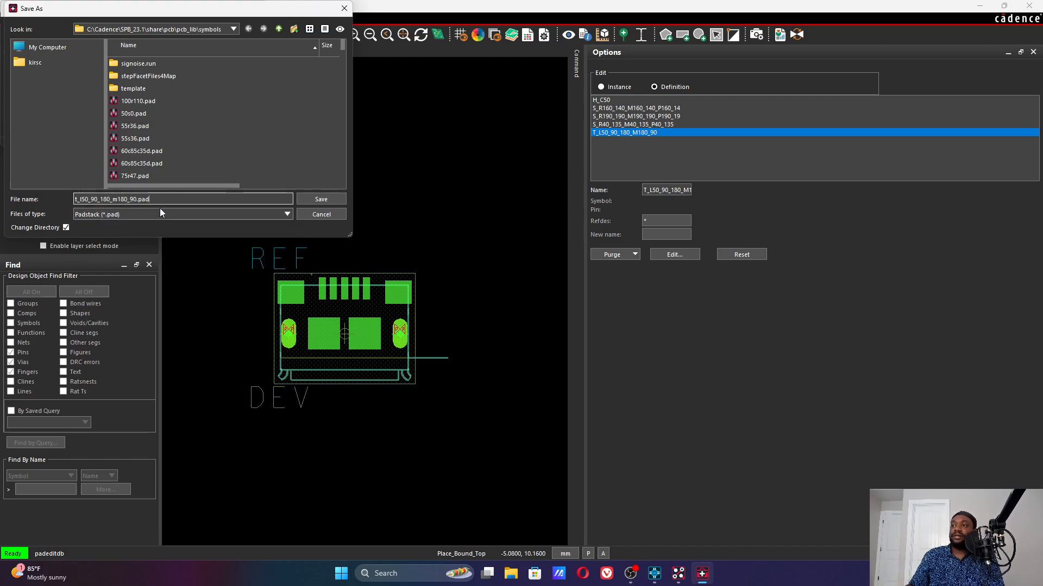
click(315, 199)
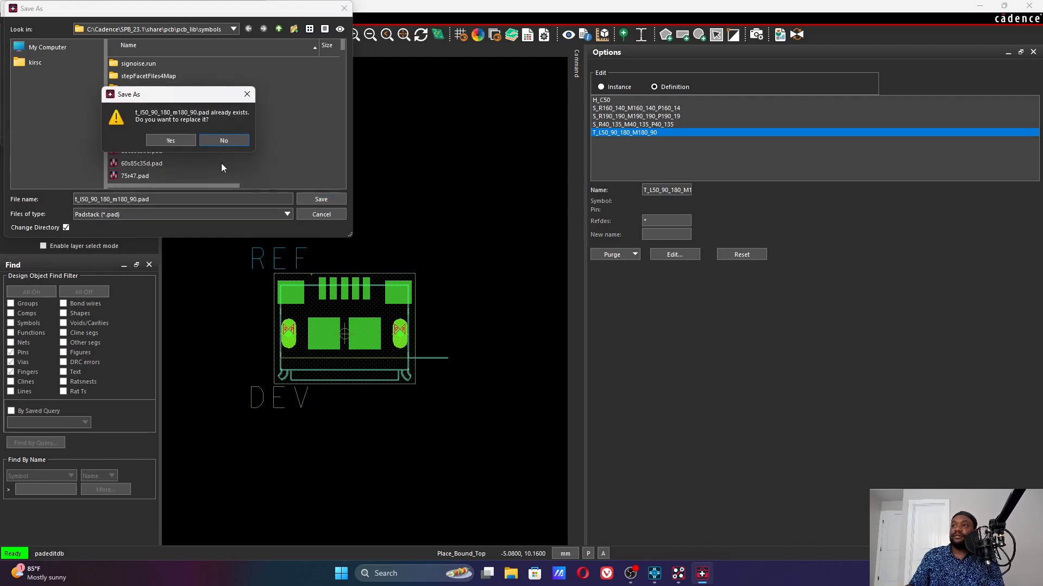
click(189, 140)
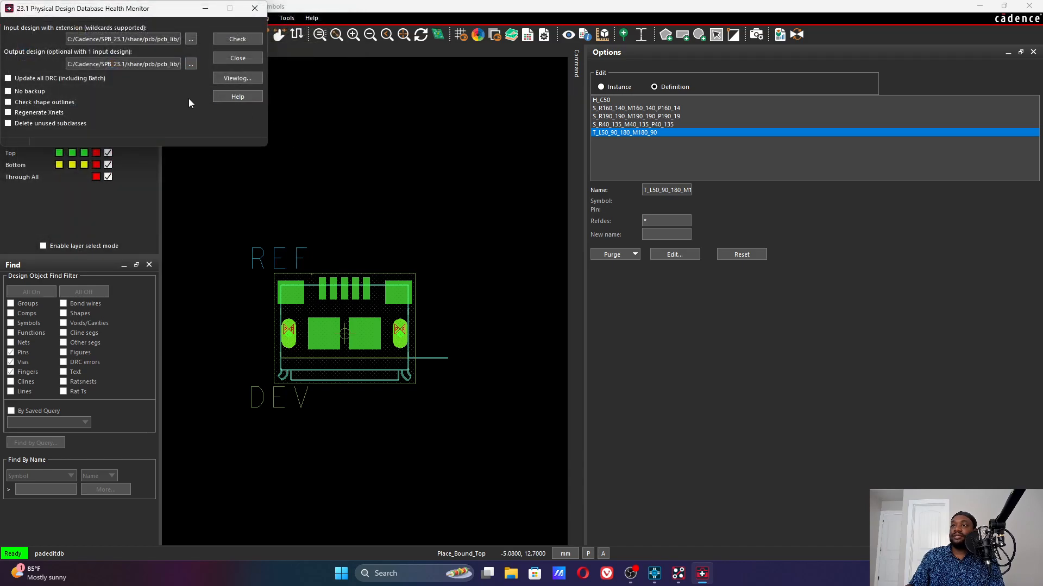
Step: Enable the DRC update, no-backup, shape outline, Xnet regeneration and unused subclass deletion options, run the check, and close the health monitor
click(45, 78)
click(49, 113)
click(56, 123)
click(241, 40)
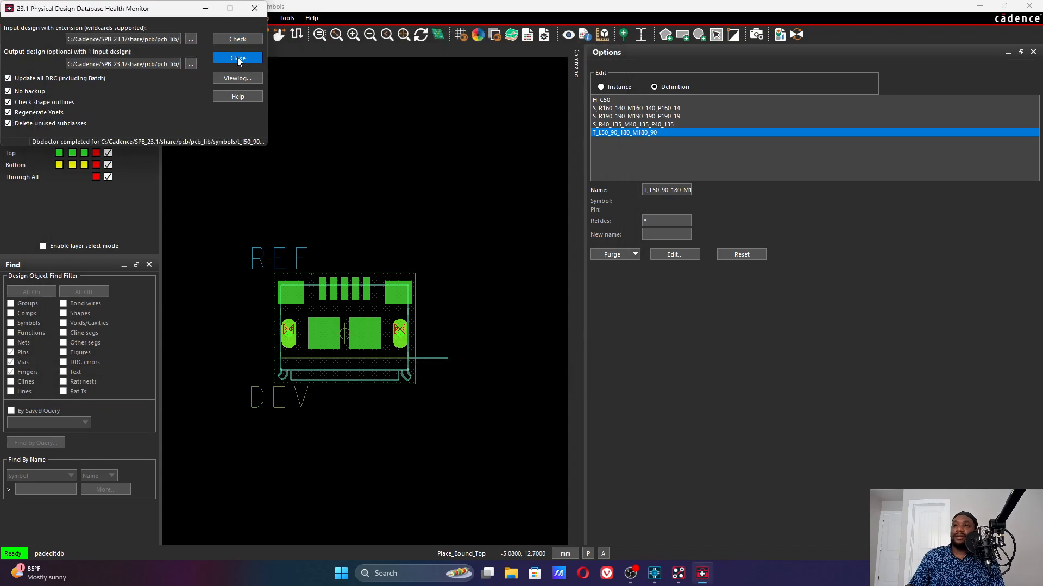
click(238, 58)
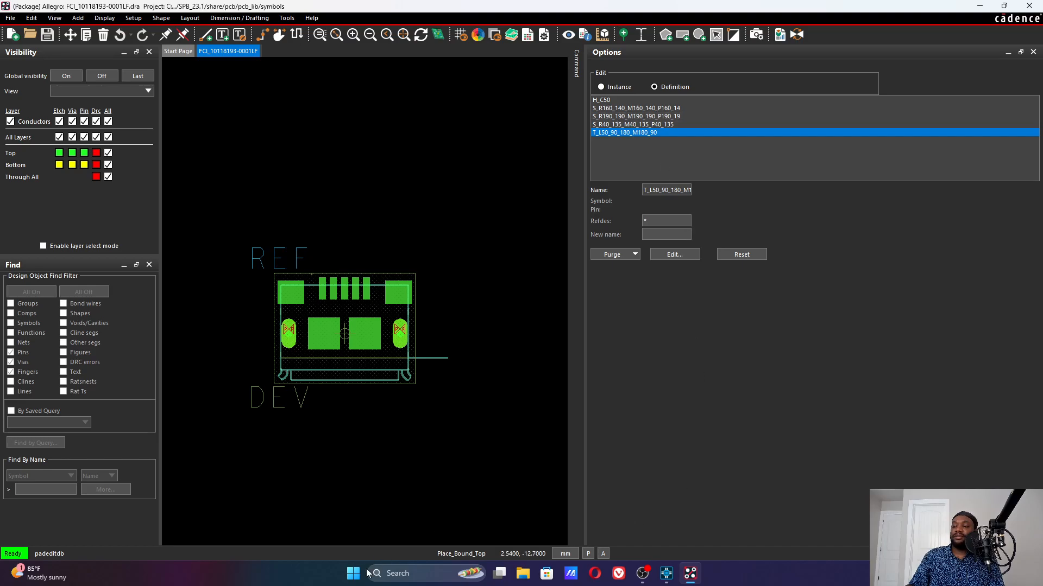
Step: Launch PCB DB Doctor again and start browsing for an input design of file type Padstack (*.pad)
click(353, 579)
text(db)
key(Return)
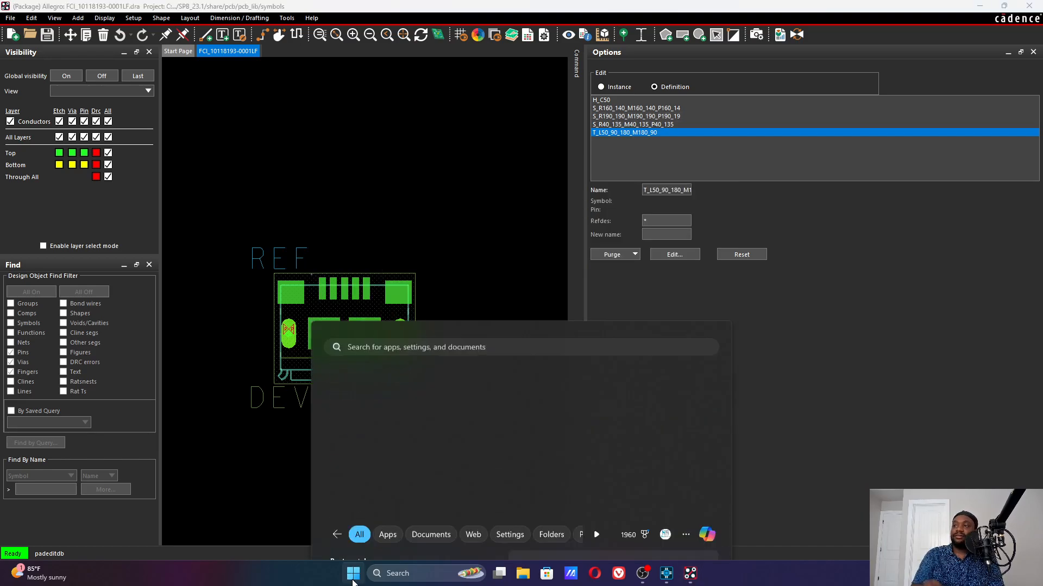
click(190, 63)
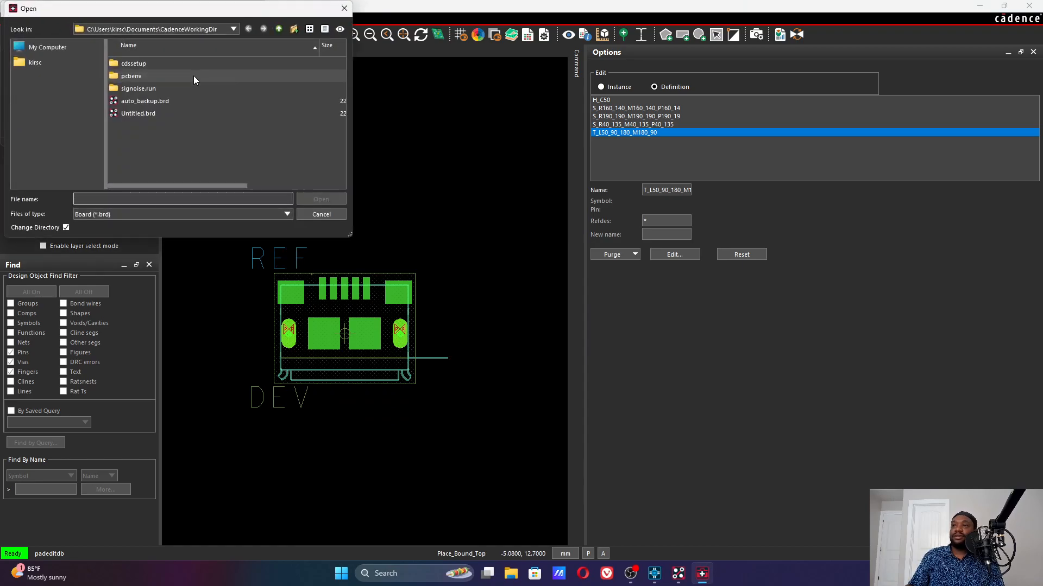
click(158, 215)
scroll(148, 269, down, 3)
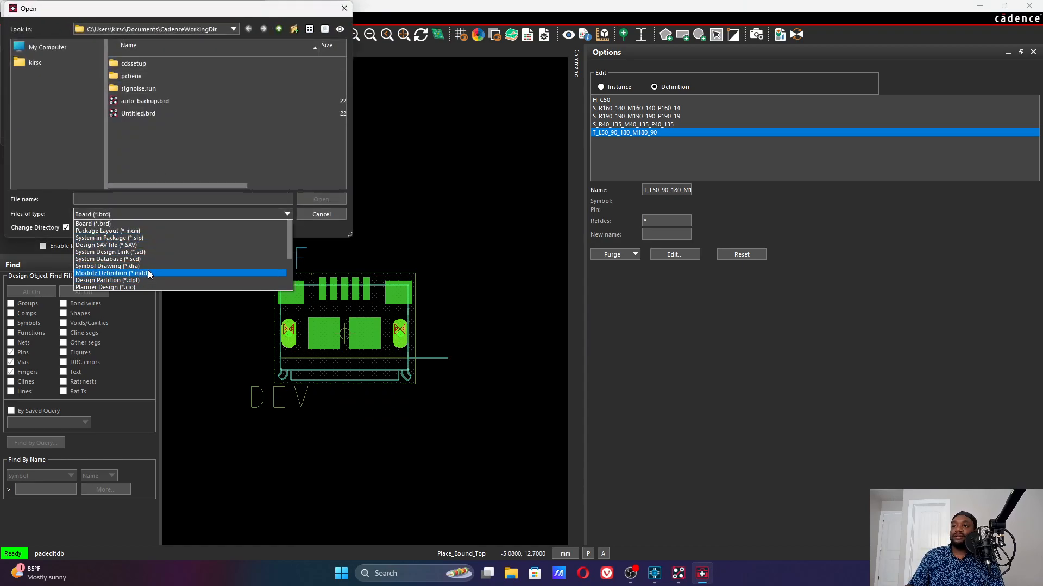
click(141, 262)
Step: Enlarge the file browser and navigate to C:\Cadence\SPB_23.1\share\pcb\pcb_lib\symbols for the next input padstack
click(69, 46)
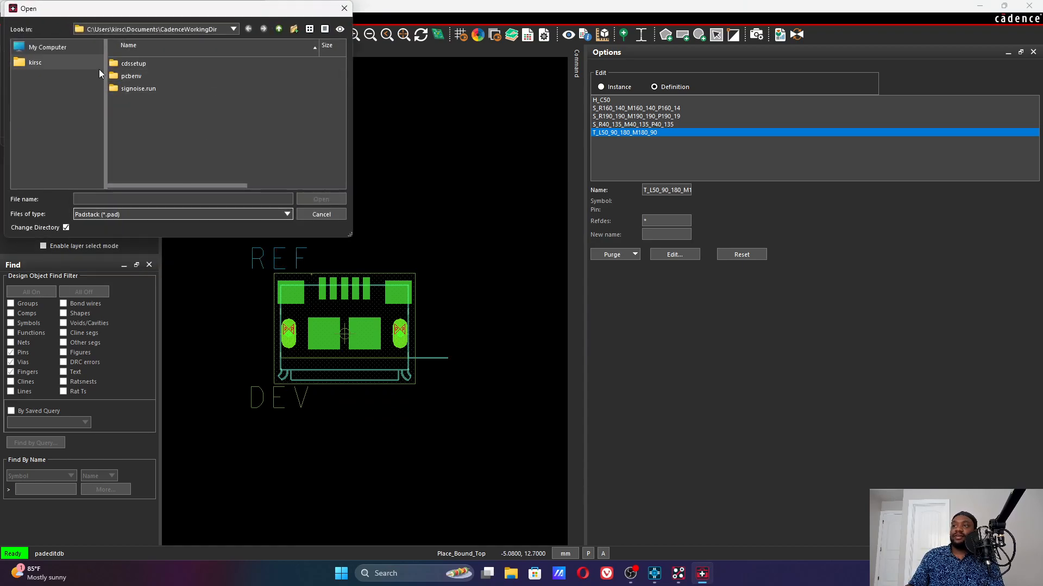
double_click(130, 64)
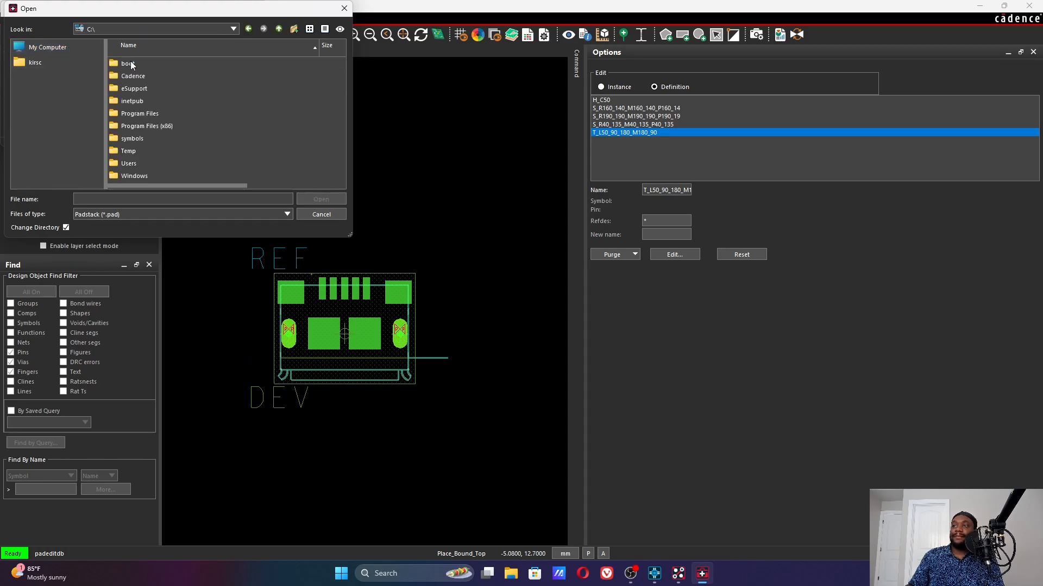
drag(350, 234, 549, 352)
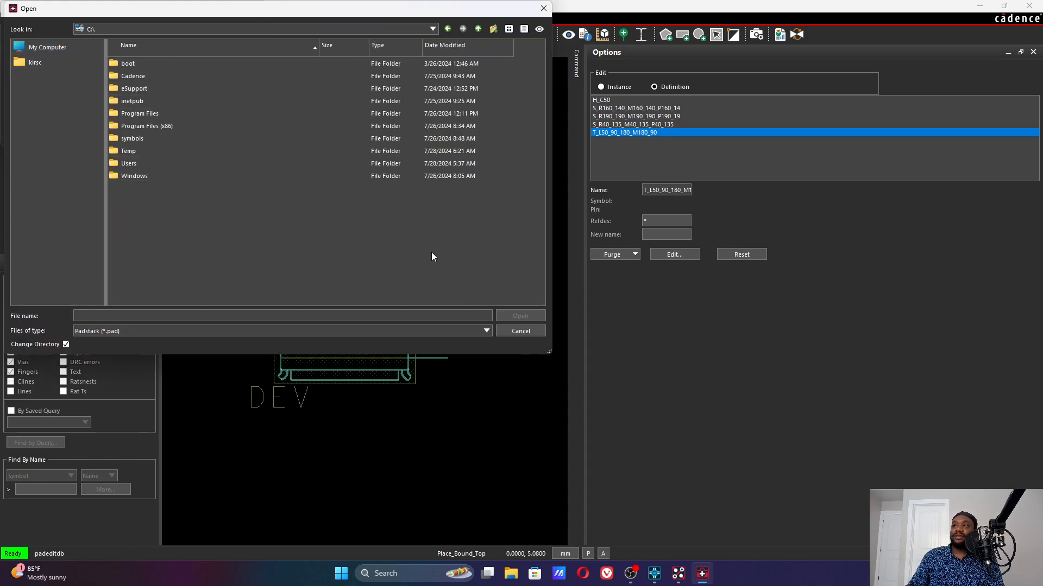
click(153, 80)
double_click(153, 79)
double_click(150, 87)
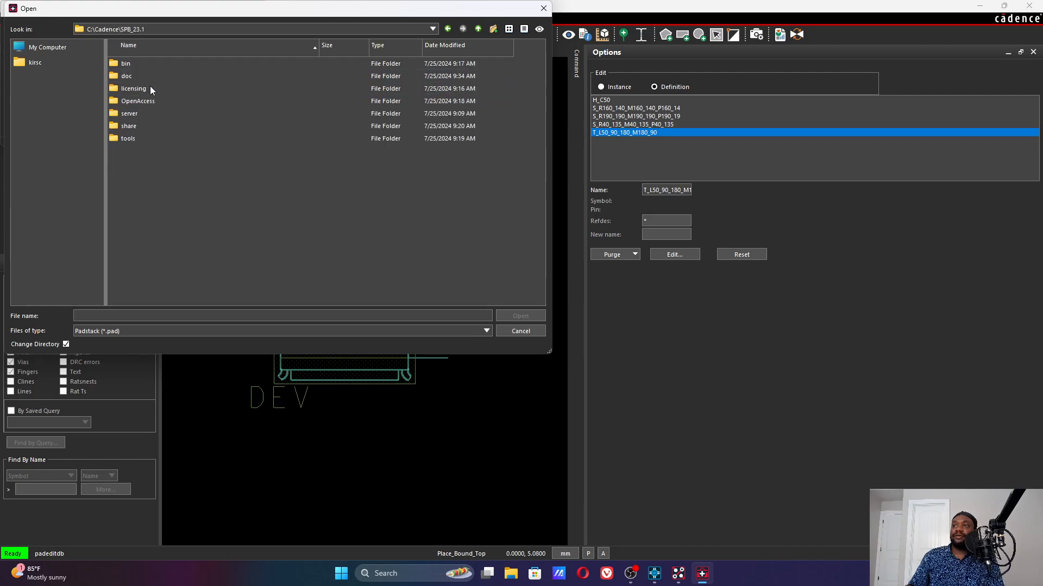
double_click(145, 126)
double_click(141, 227)
scroll(163, 188, down, 5)
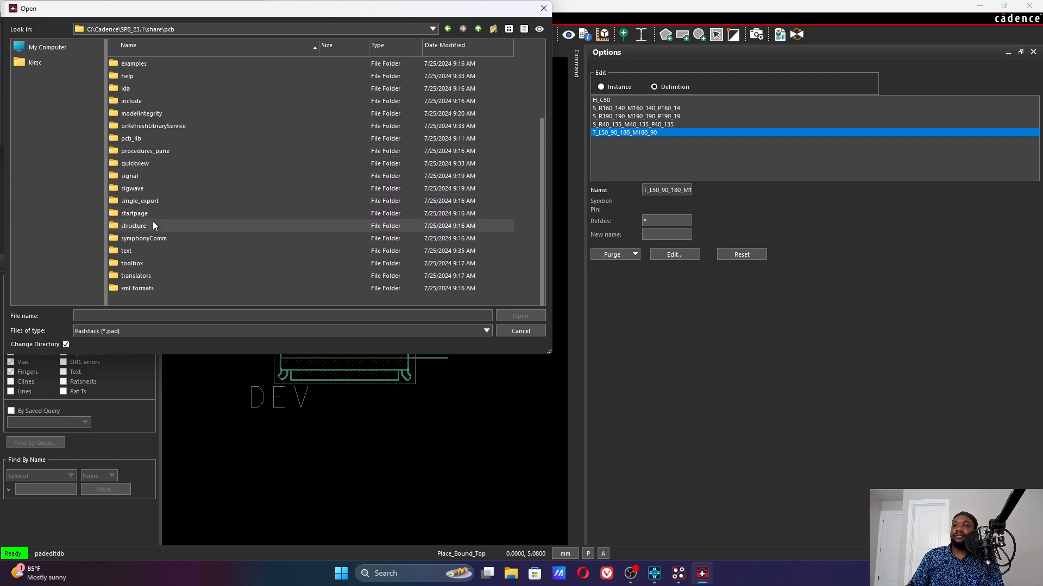
double_click(151, 138)
double_click(173, 76)
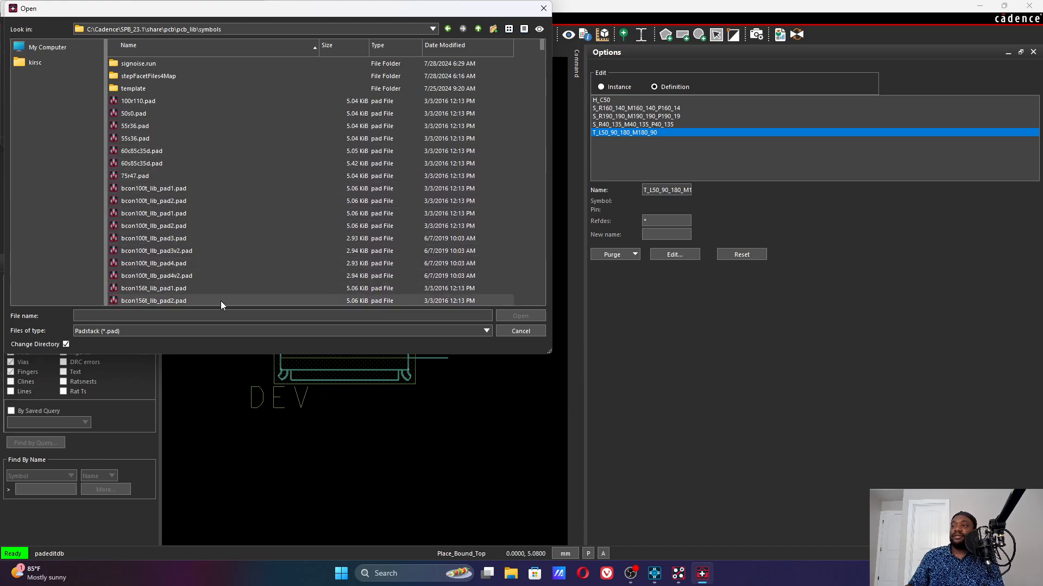
Step: Choose s_r190_190_m190_190_p190_19.pad from the symbols folder as the input design for the check
click(229, 316)
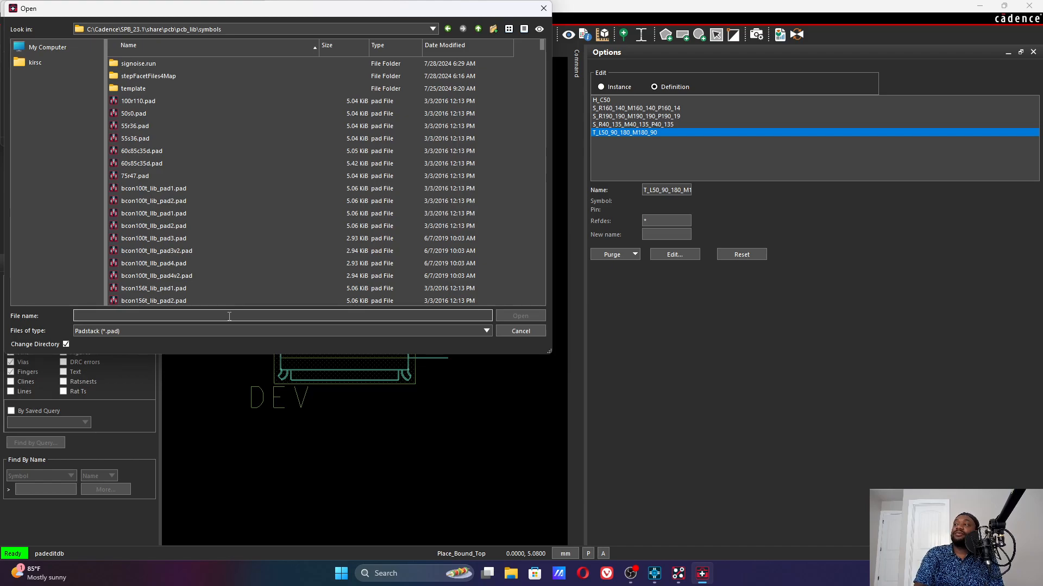
text(s)
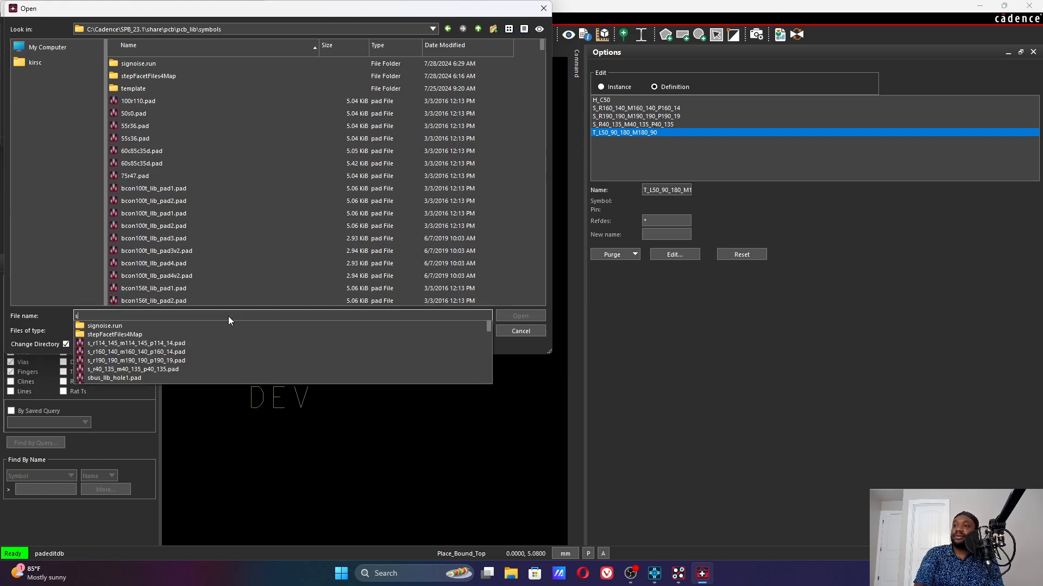
text(_r)
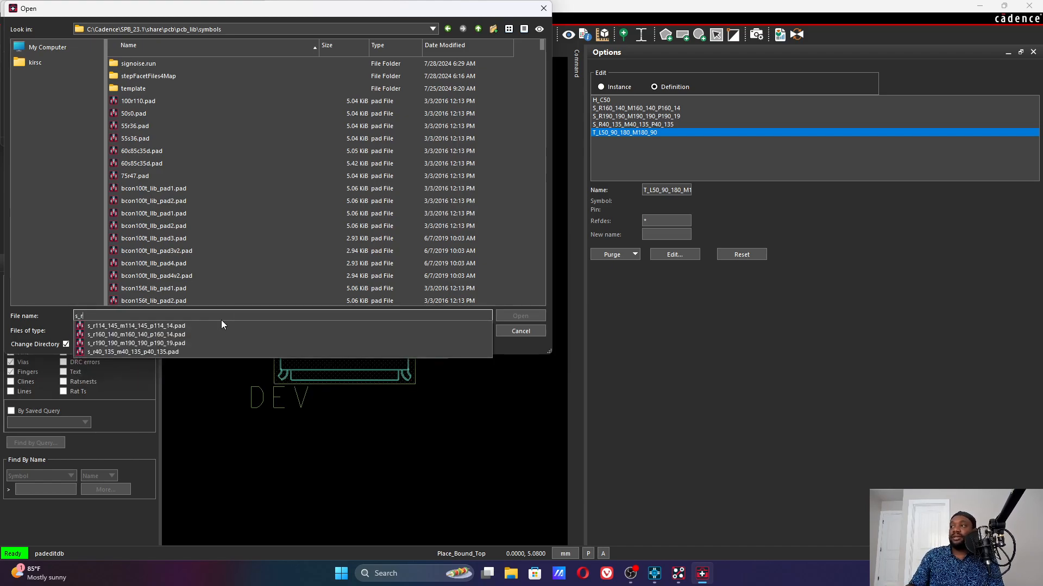
click(141, 343)
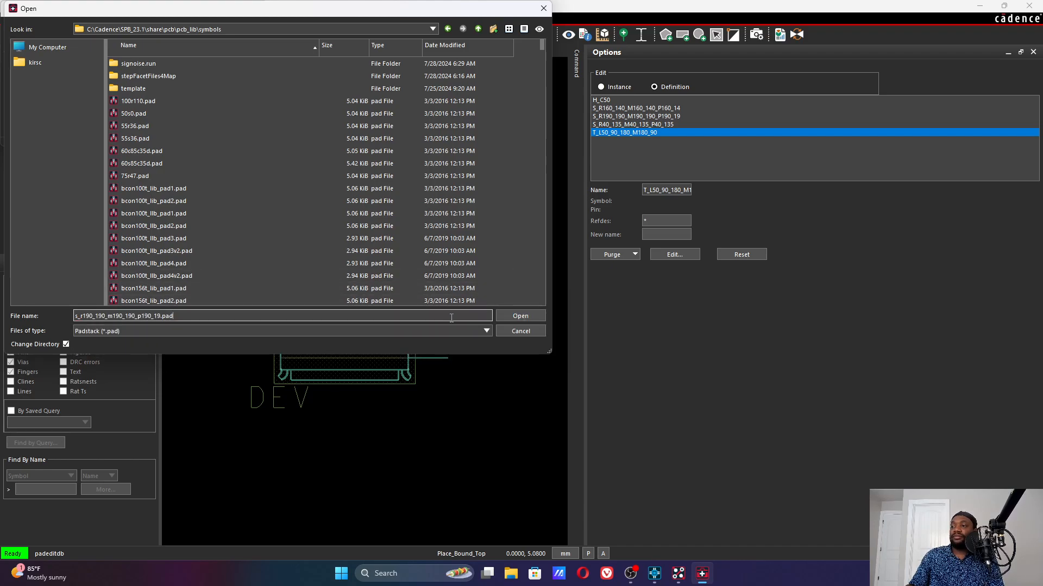
click(519, 317)
Step: Set the output design to s_r190_190_m190_190_p190_19.pad as a Padstack file, replacing the existing one
click(190, 65)
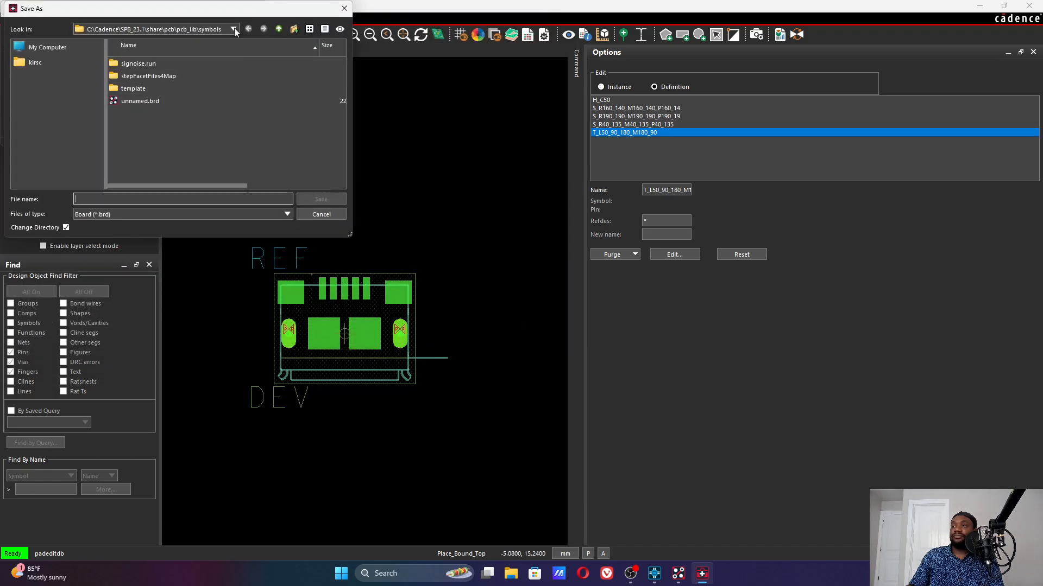
click(190, 214)
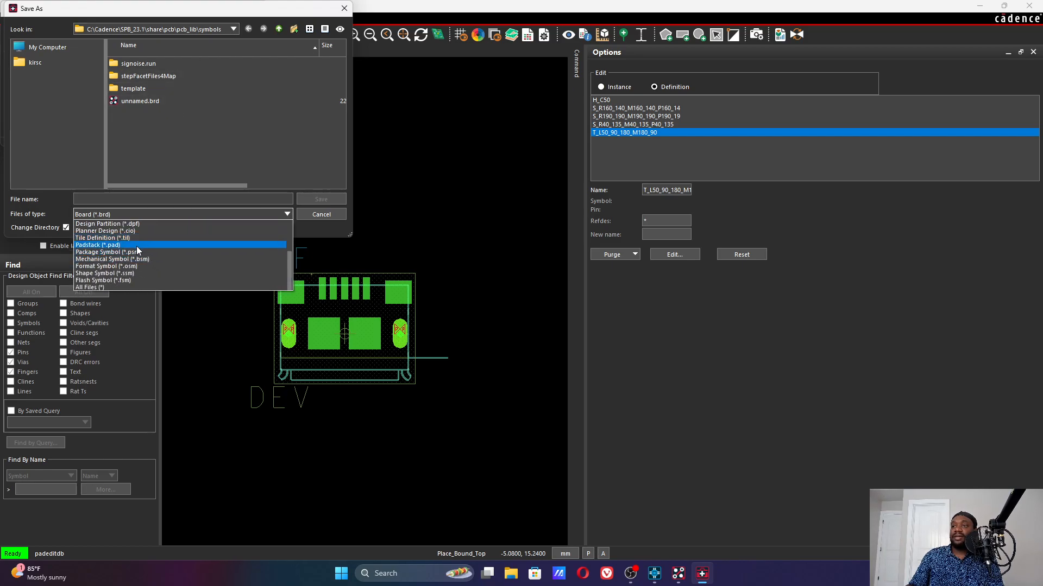
click(136, 245)
click(237, 198)
text(s_)
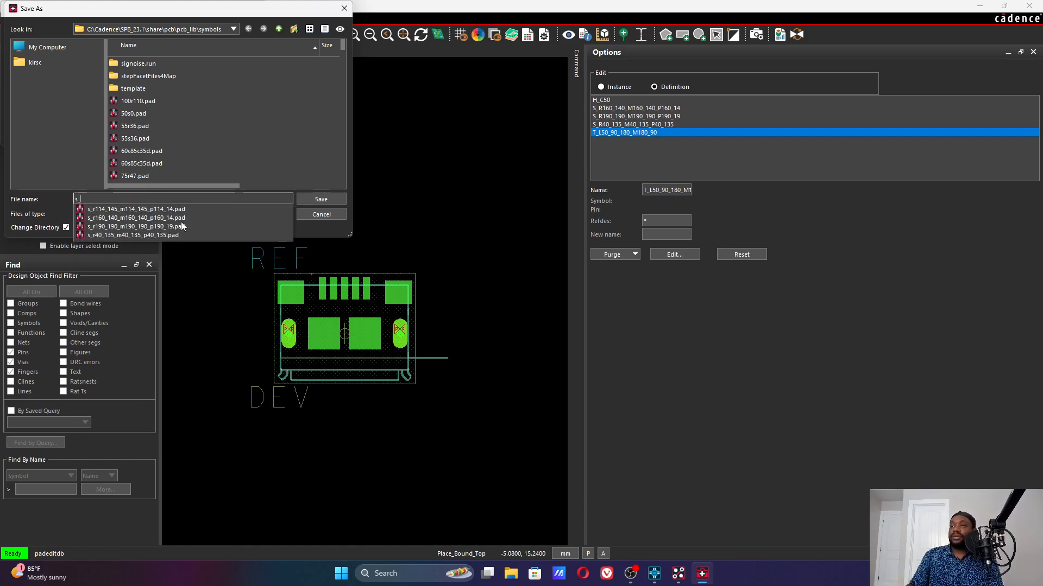
click(122, 225)
click(302, 199)
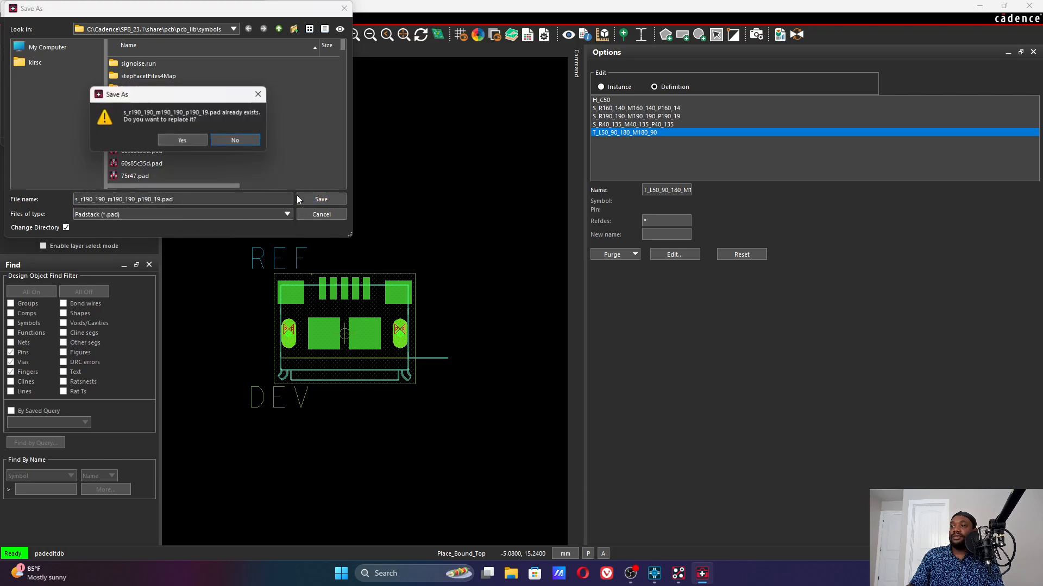
click(183, 140)
Step: Run the database check with all update, no-backup, shape outline, Xnet and unused subclass options enabled, and exit both the monitor and padstack editing
click(60, 79)
click(38, 92)
click(44, 102)
click(47, 113)
click(53, 123)
click(239, 40)
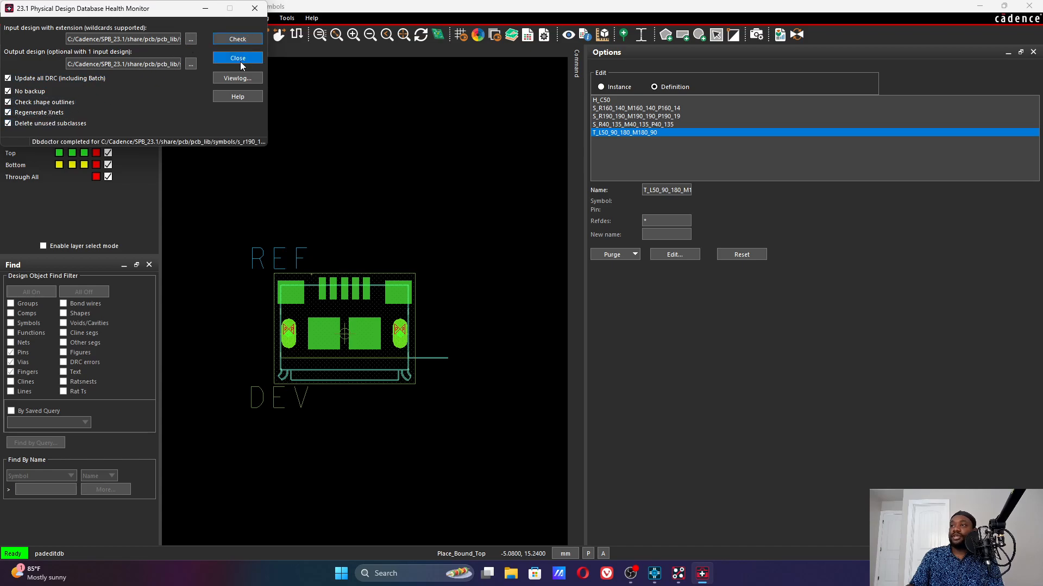
click(240, 58)
right_click(361, 136)
click(375, 142)
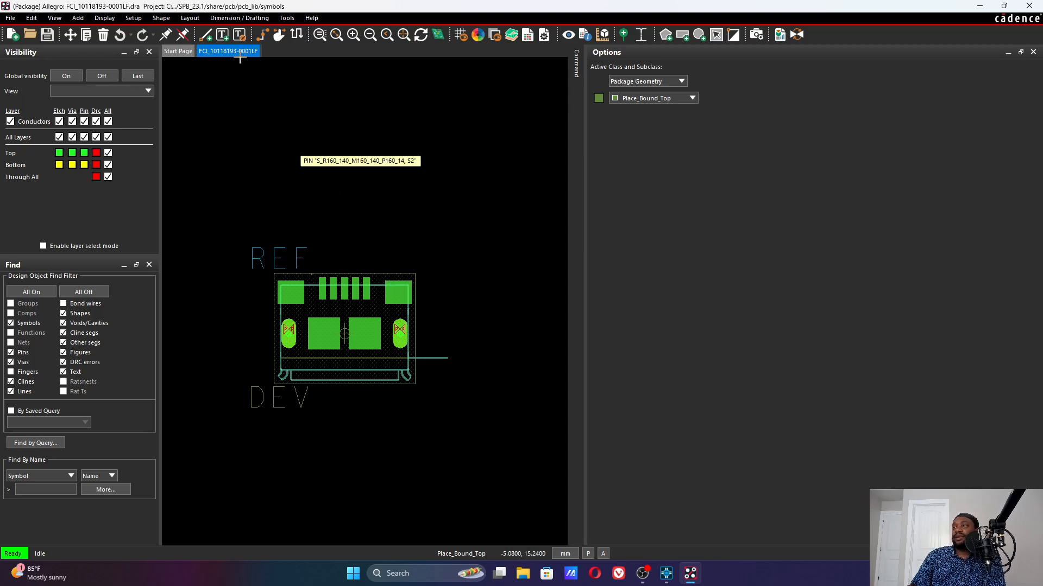
Step: Inspect the H_C50 design padstack definition in the Padstack Editor, and leave it without making changes
click(286, 18)
mouse_move(307, 34)
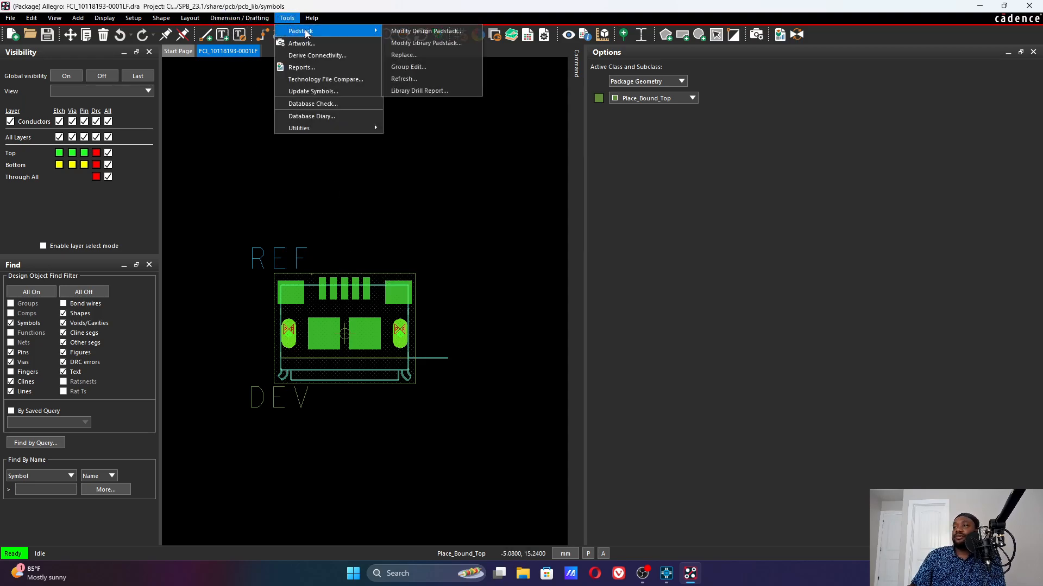
click(428, 31)
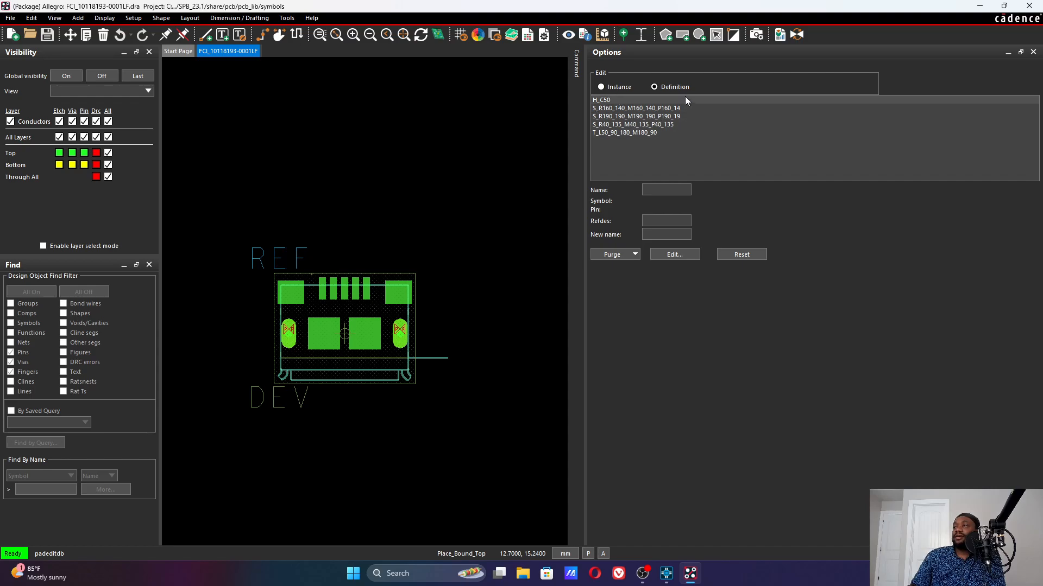
click(641, 100)
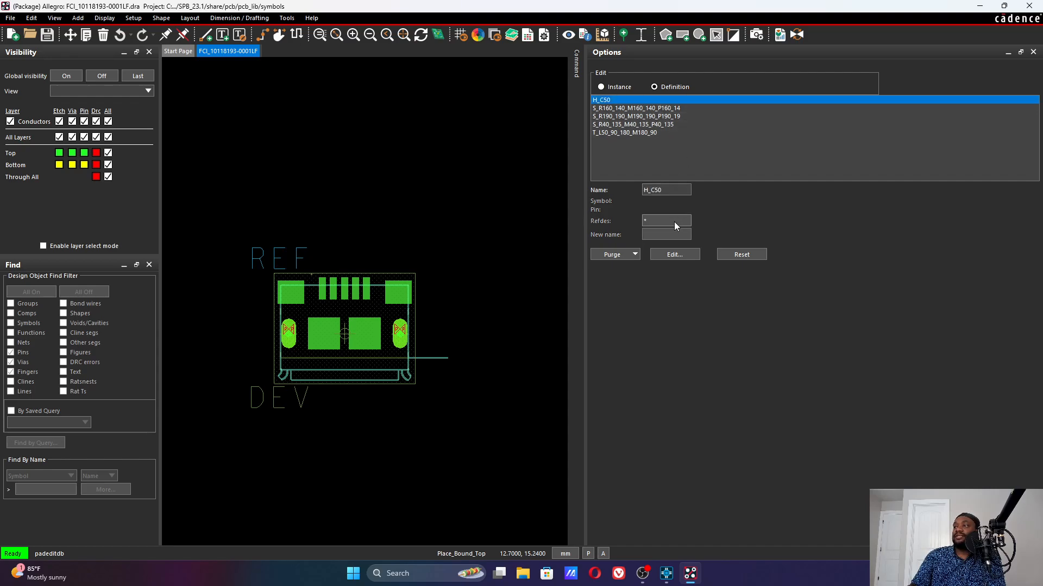
click(615, 254)
click(674, 255)
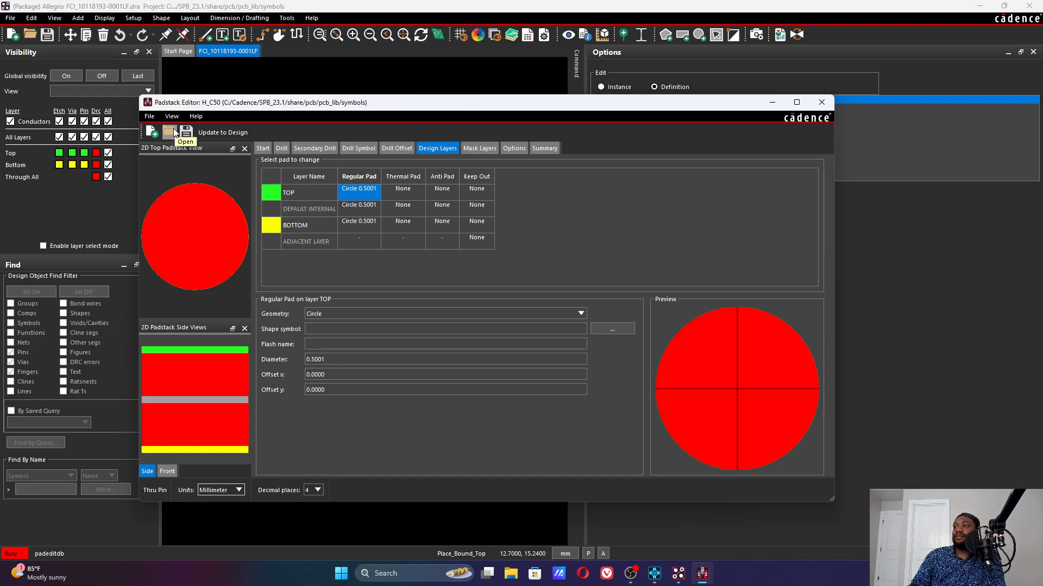
click(822, 102)
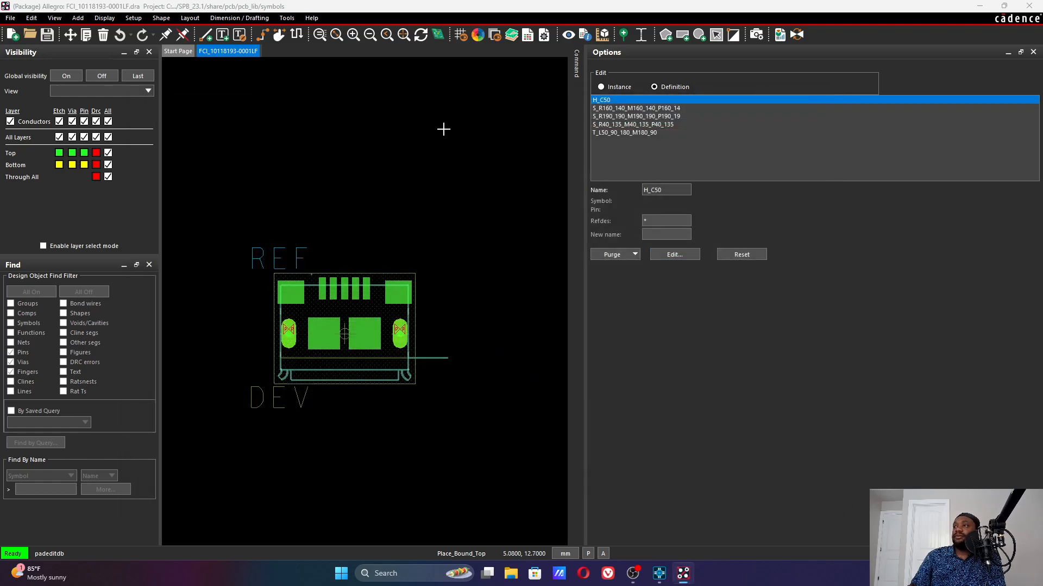
right_click(351, 110)
click(367, 114)
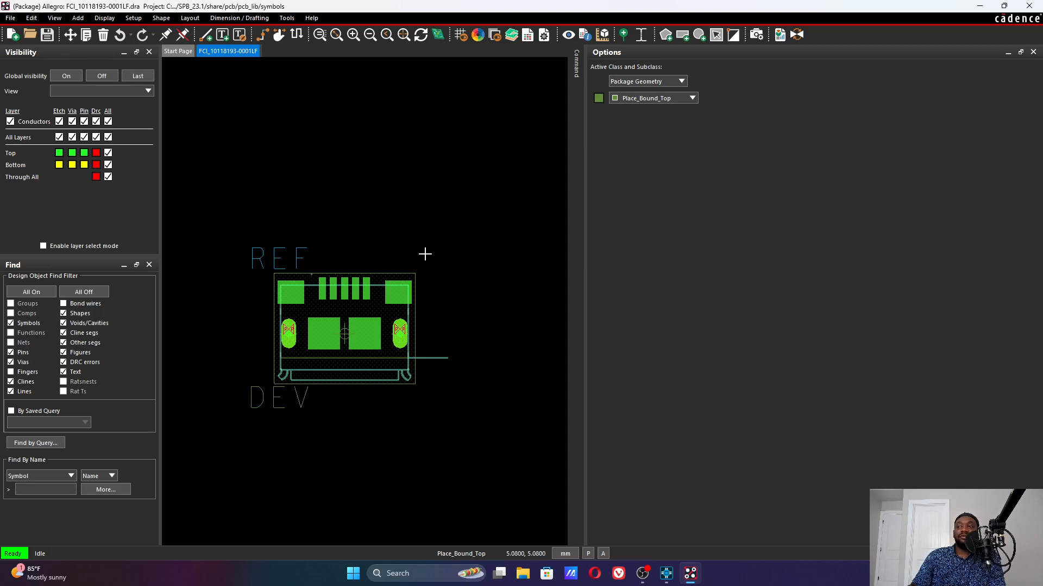
scroll(401, 295, up, 2)
scroll(400, 295, down, 2)
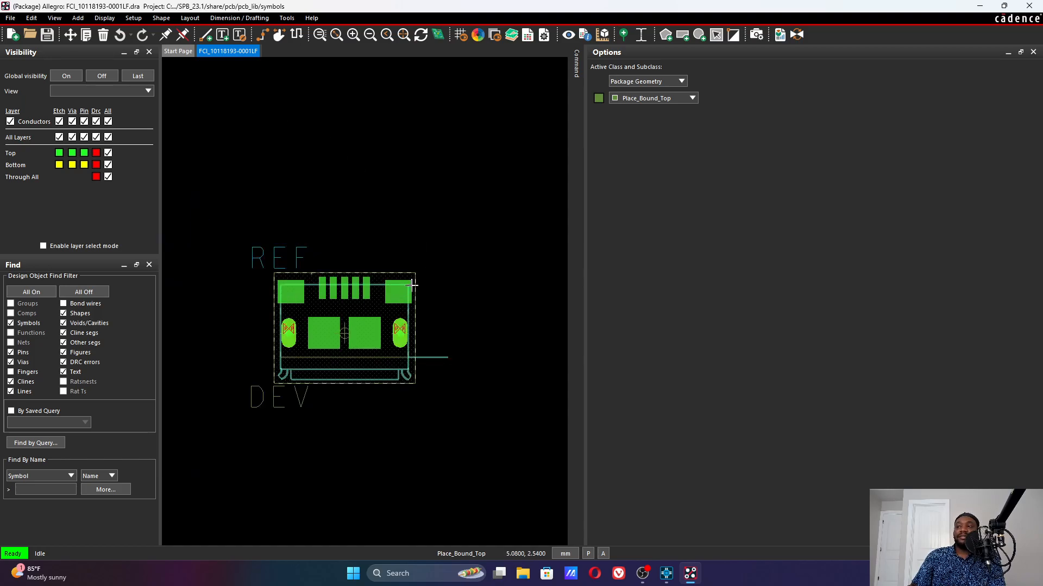
right_click(401, 289)
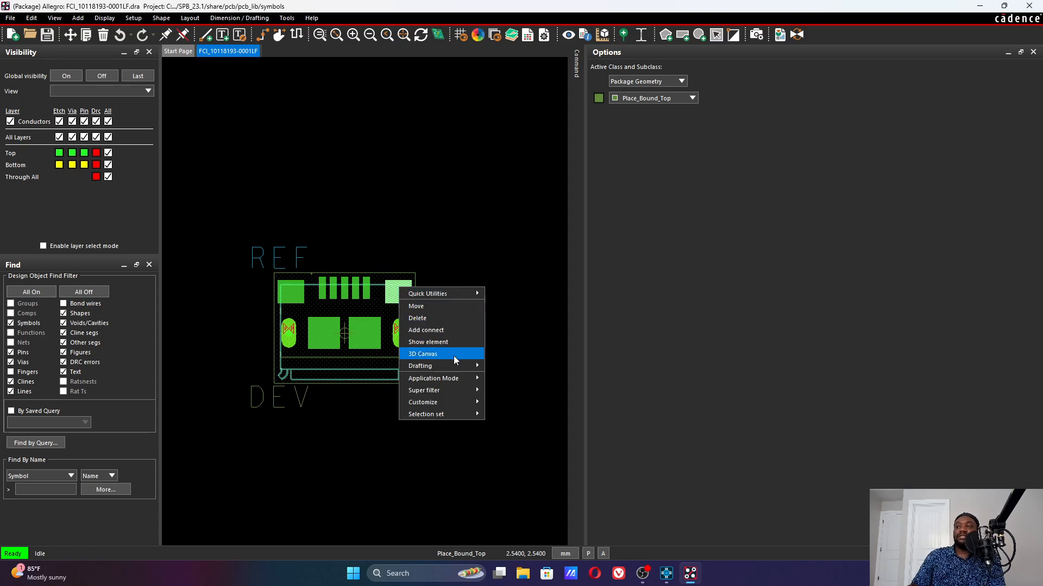
mouse_move(452, 390)
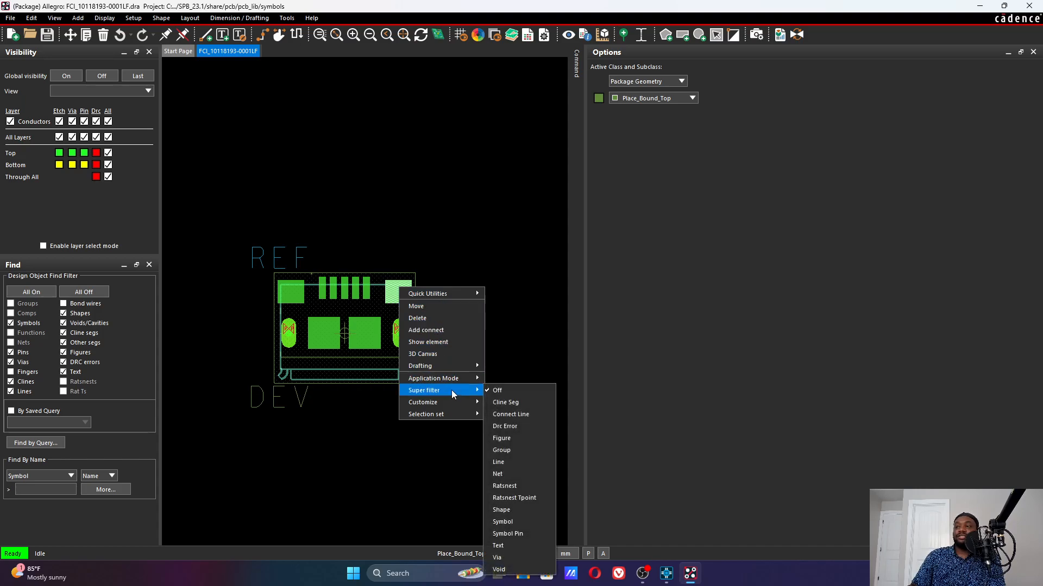
click(431, 221)
Step: Start the padstack Replace command on the footprint's upper-right rectangular pad and copy its old padstack name, S_R160_140_M160_140_P160_14
click(287, 18)
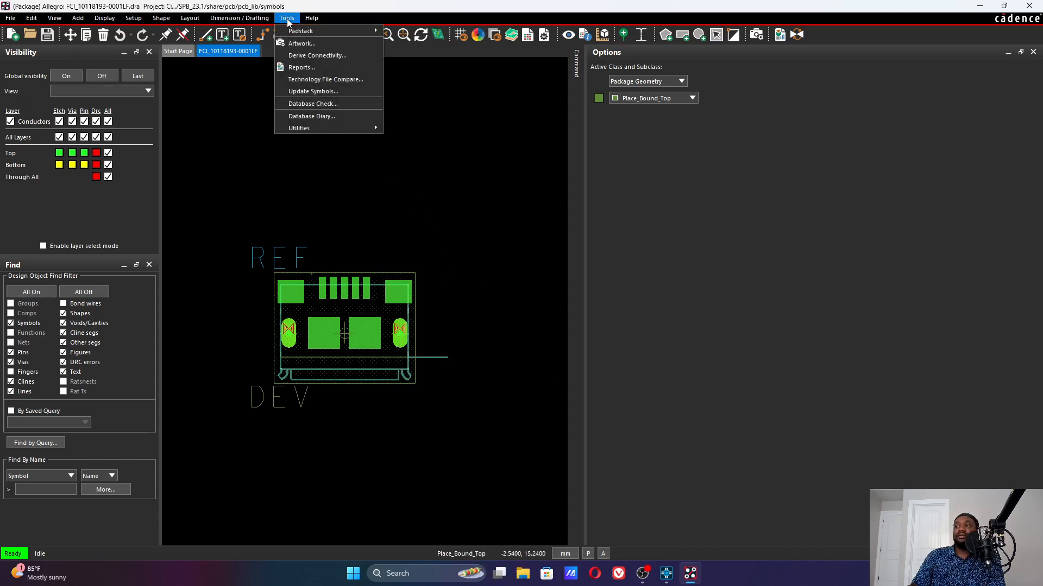
mouse_move(330, 31)
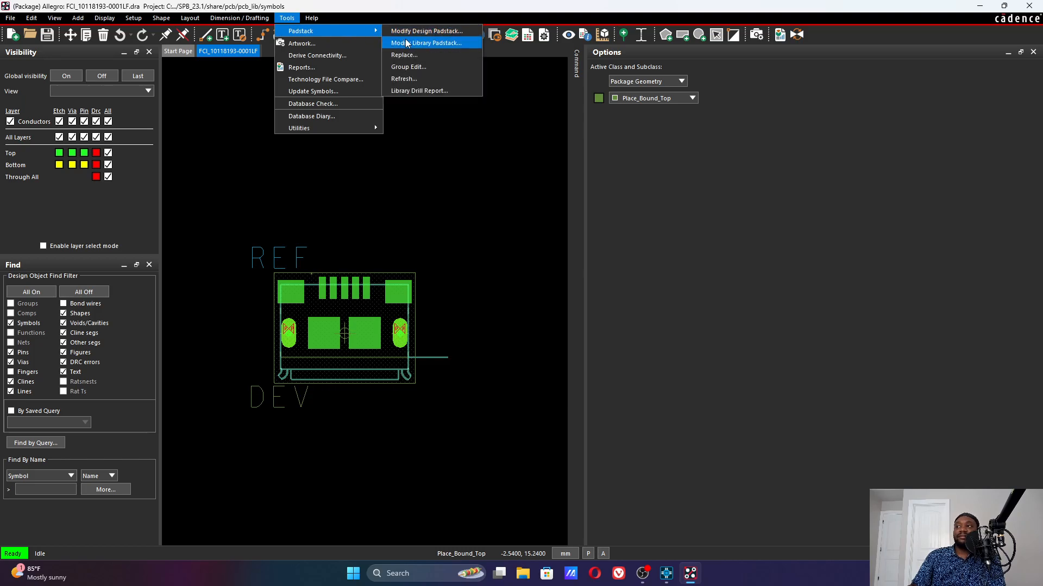
click(419, 55)
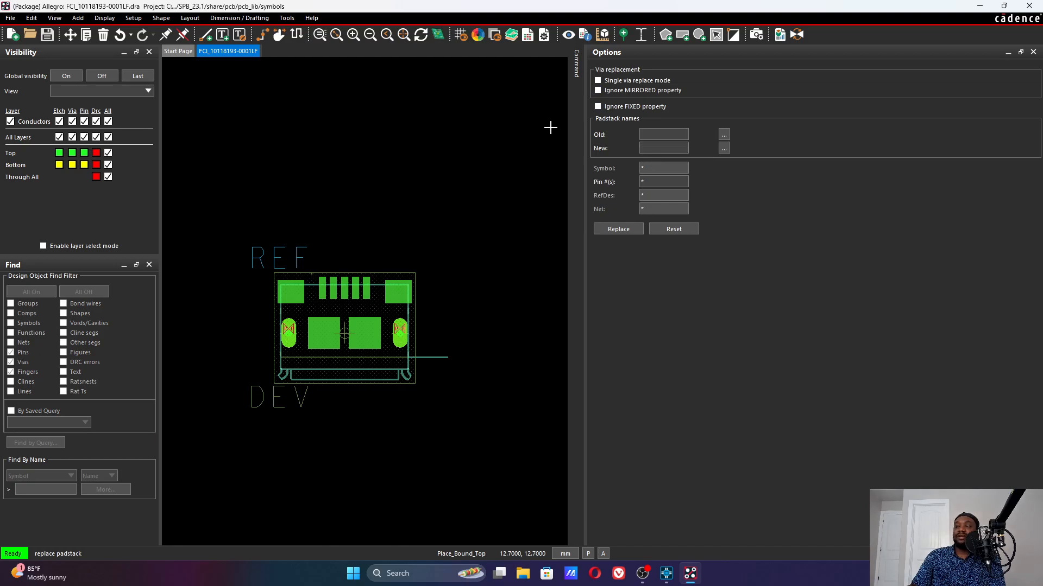
click(416, 280)
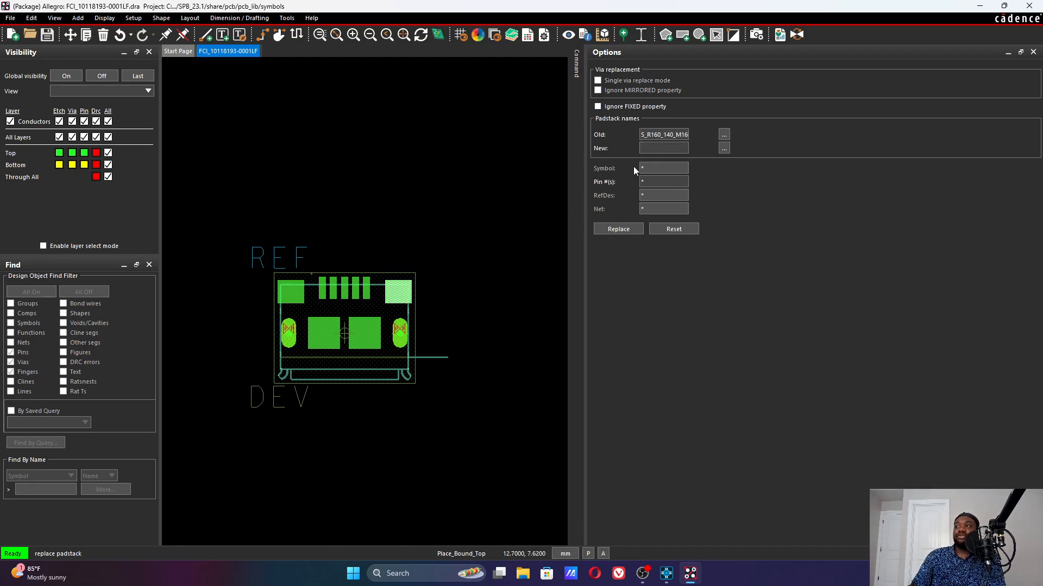
double_click(677, 139)
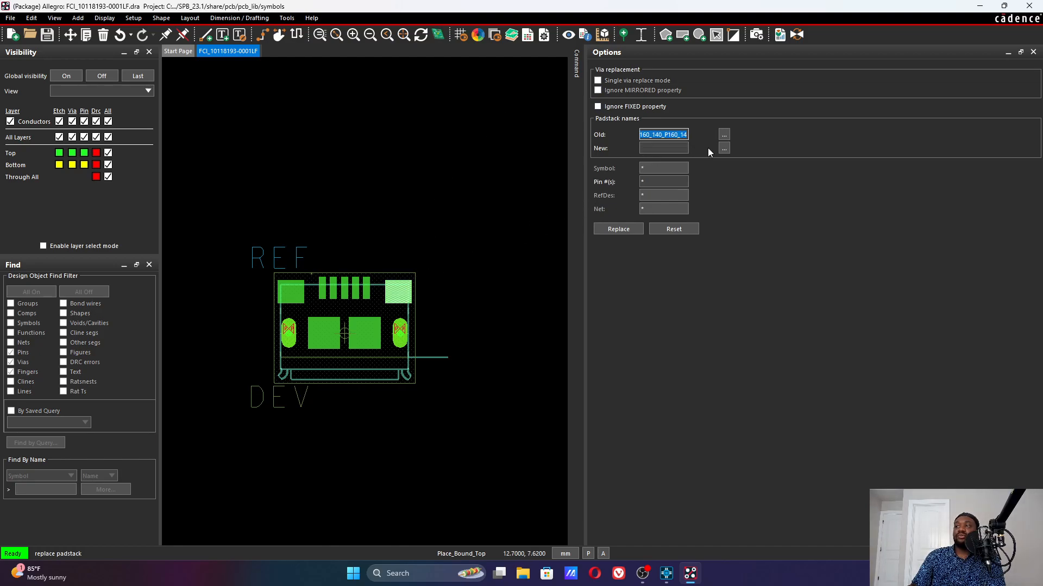
right_click(672, 139)
click(689, 181)
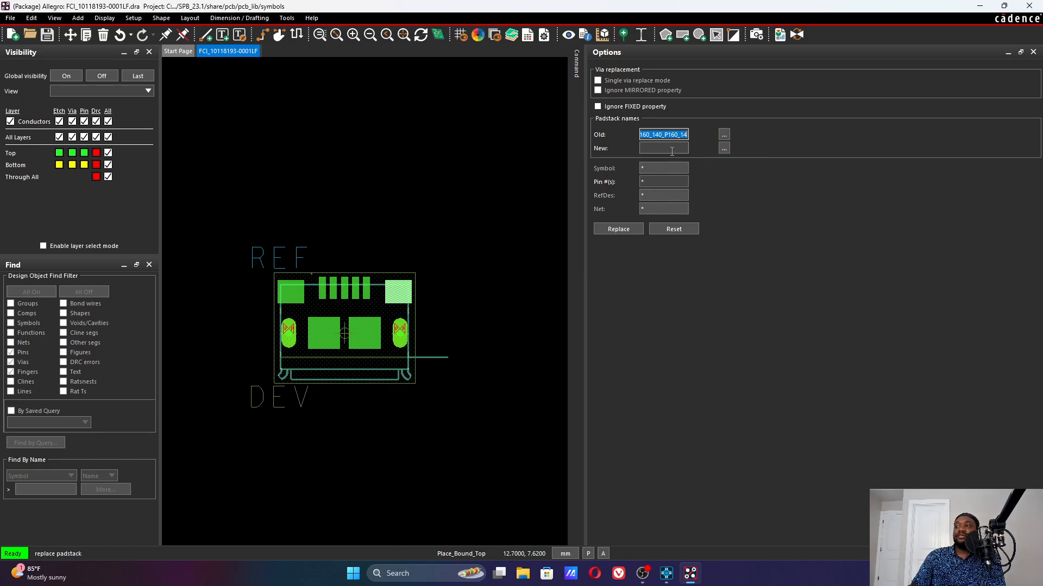
click(674, 152)
Step: Filter the replacement padstacks by S_R160_140_M160_140_P160_14, compare the previews of the matching entries, and cancel the replacement
click(724, 148)
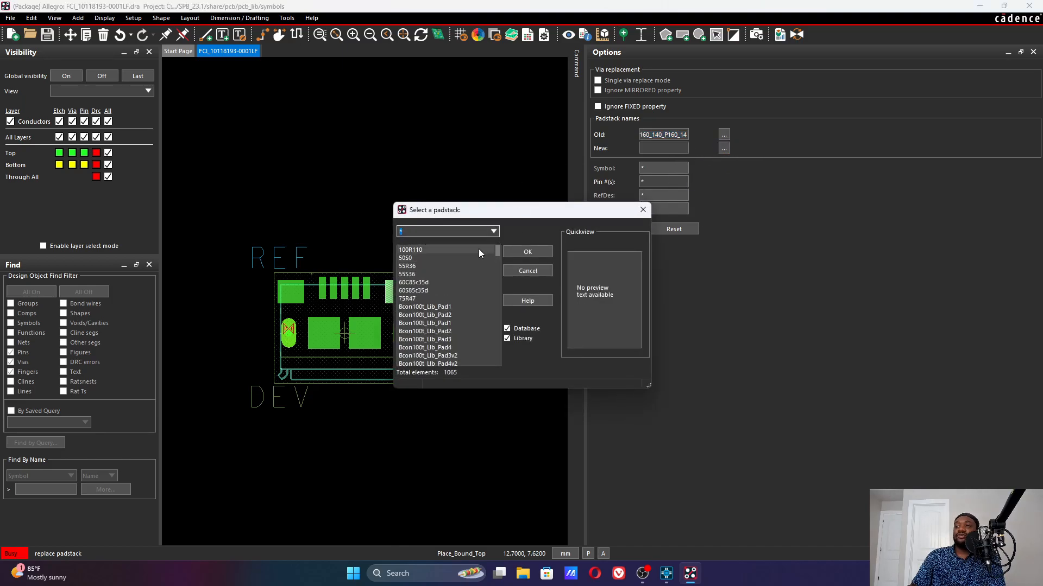
key(ctrl+v)
key(Return)
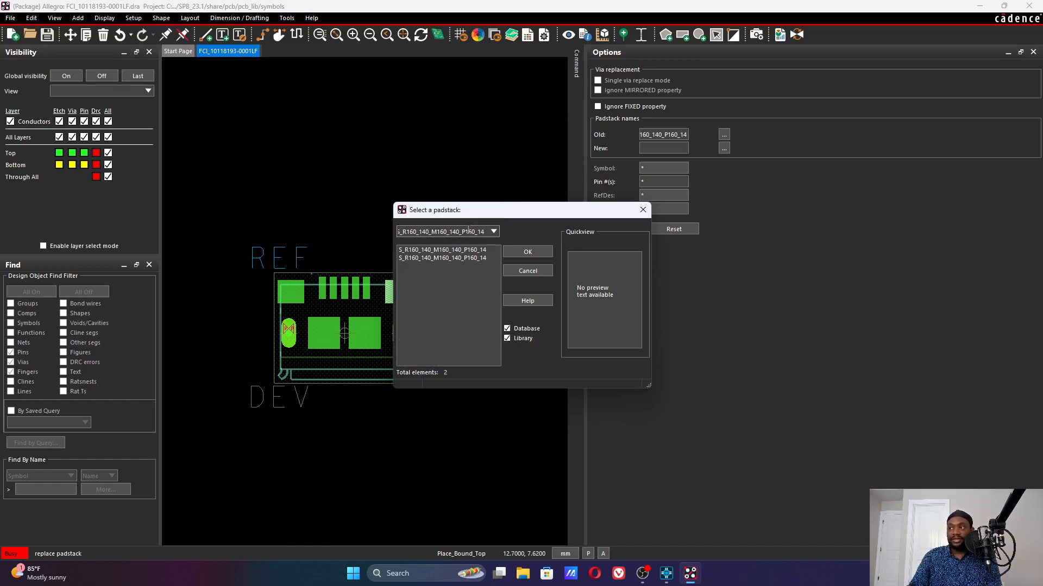
click(458, 257)
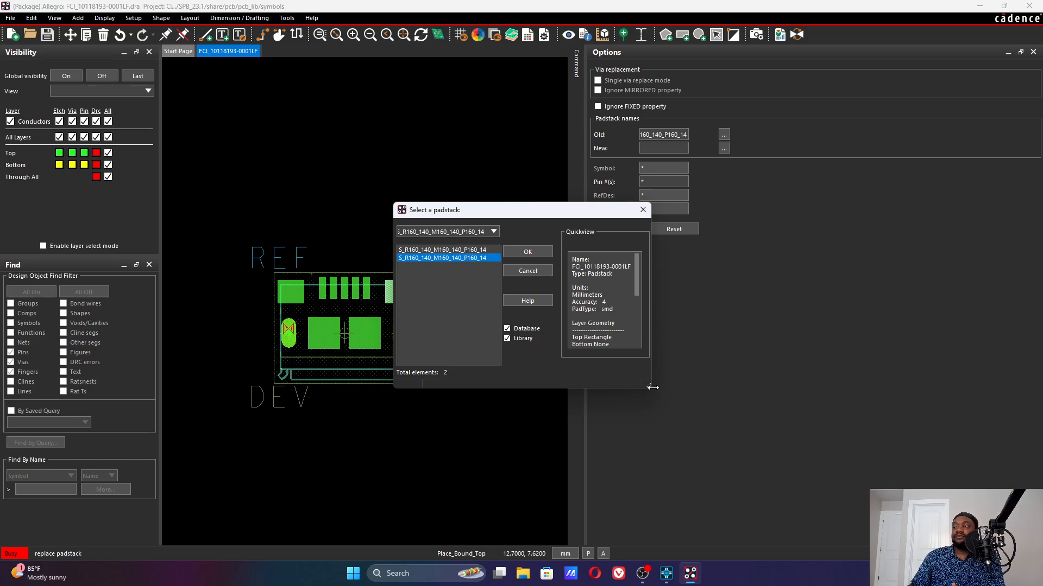
drag(652, 387, 756, 482)
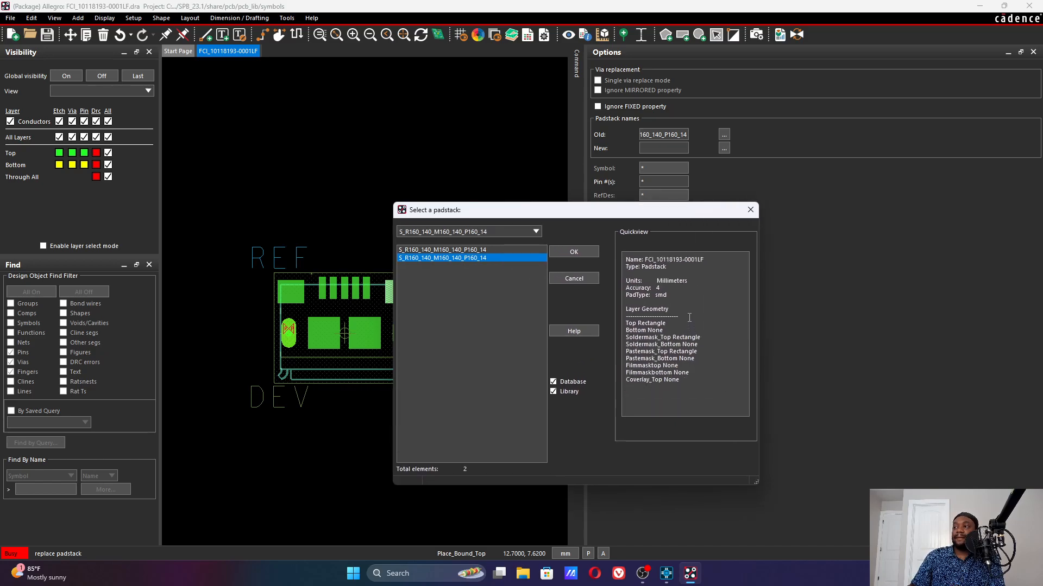
click(523, 251)
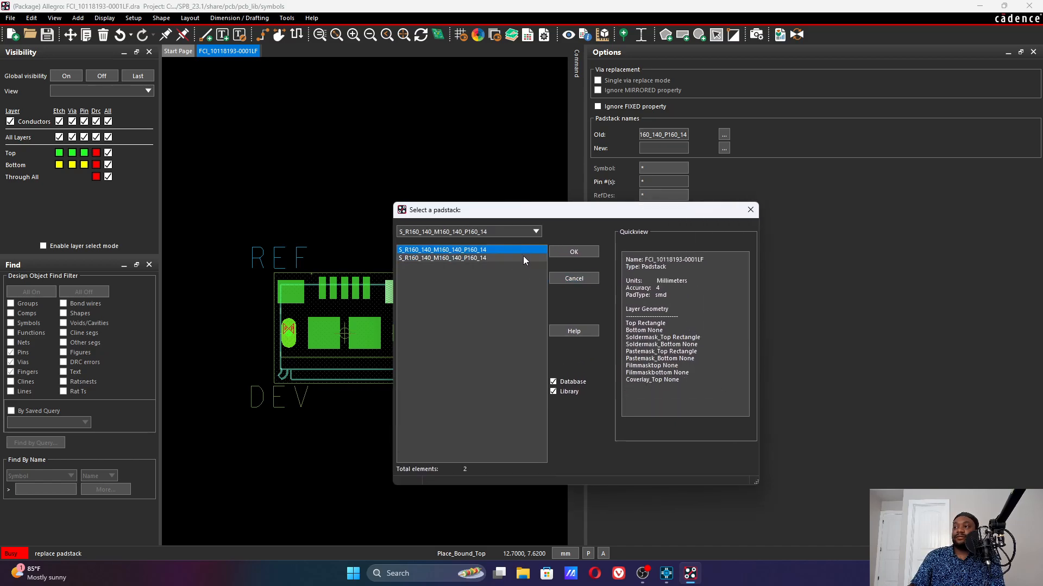
click(571, 277)
right_click(366, 164)
click(397, 184)
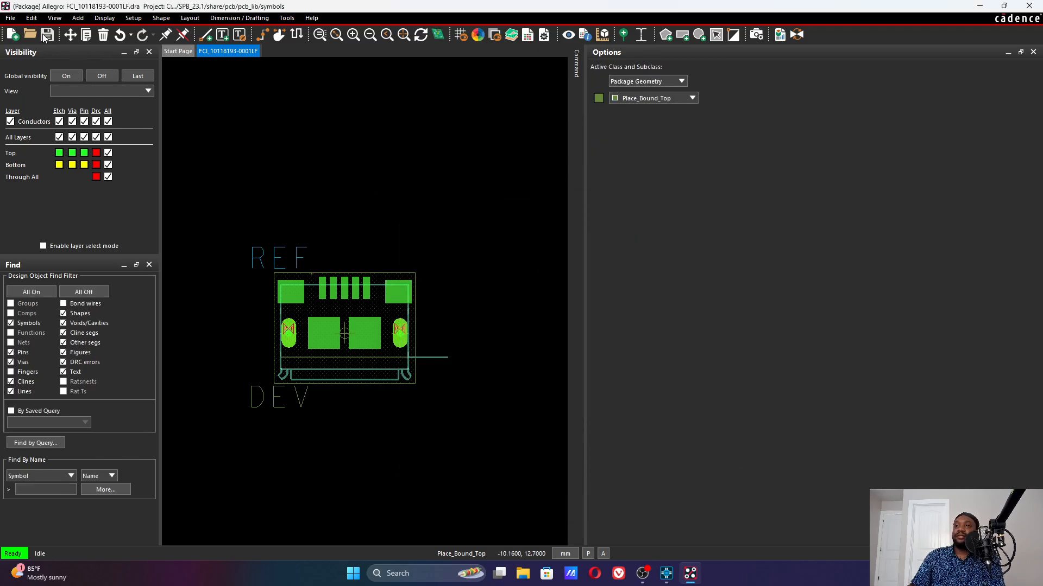
click(13, 19)
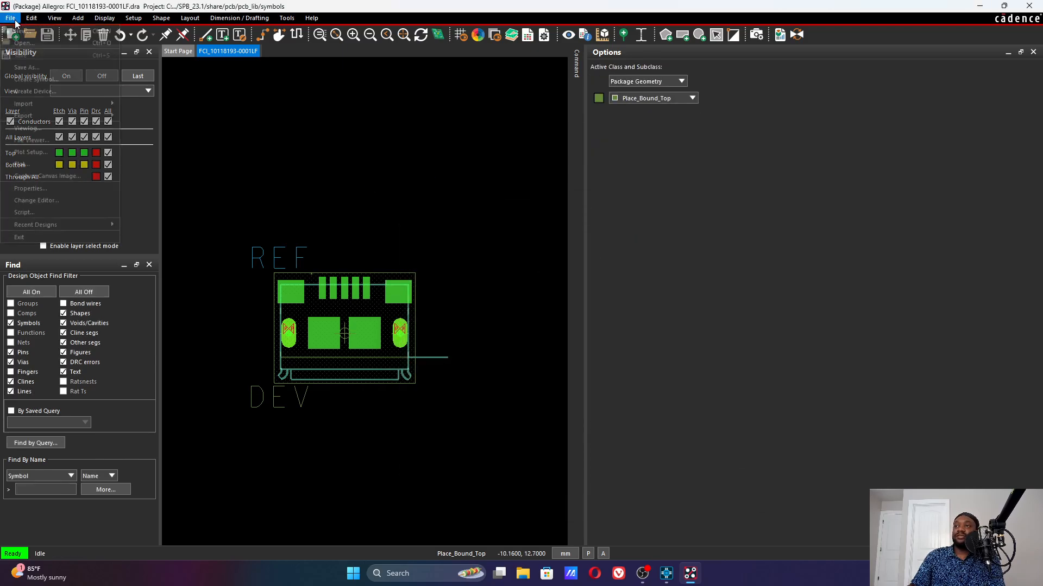
click(26, 67)
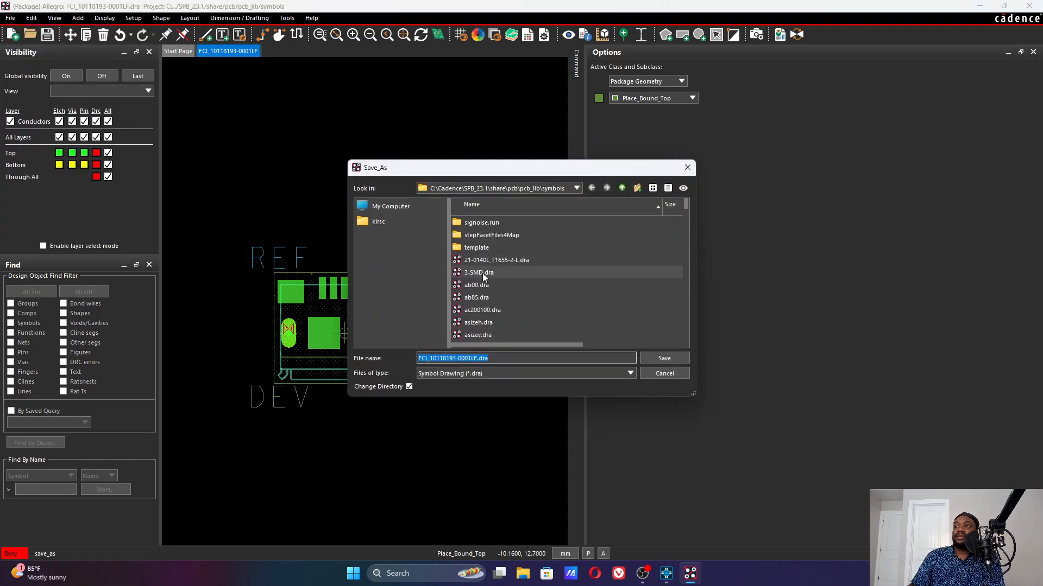
click(650, 358)
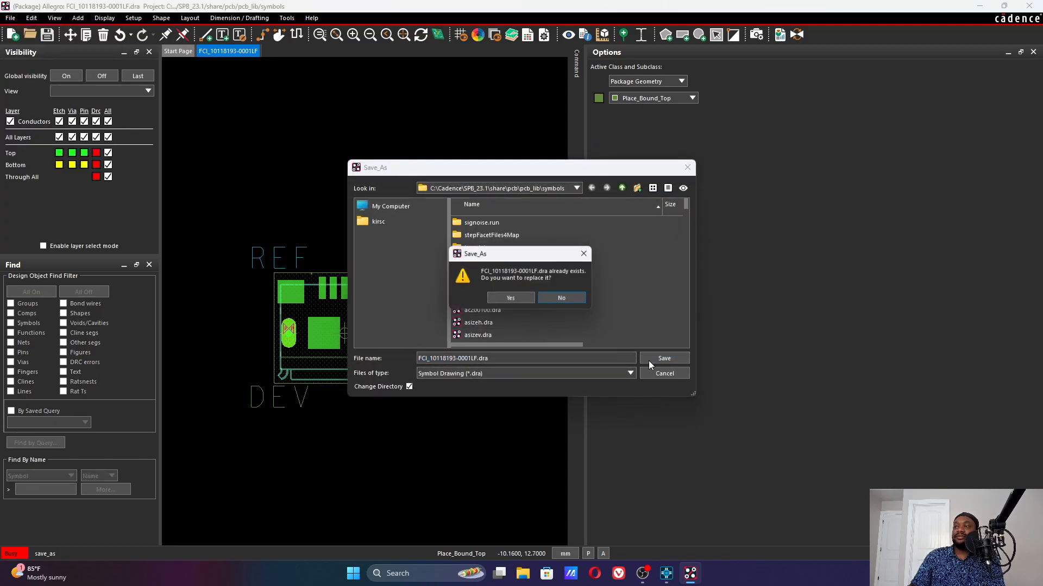
click(510, 301)
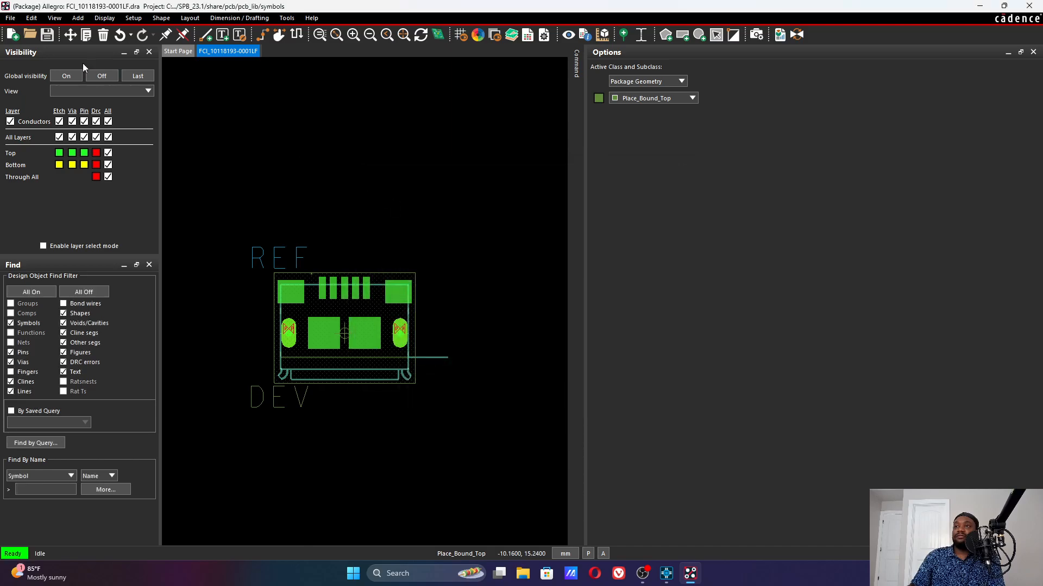
Step: Reopen the recent board design linkedin_project.brd in place of the footprint drawing
click(10, 18)
mouse_move(81, 224)
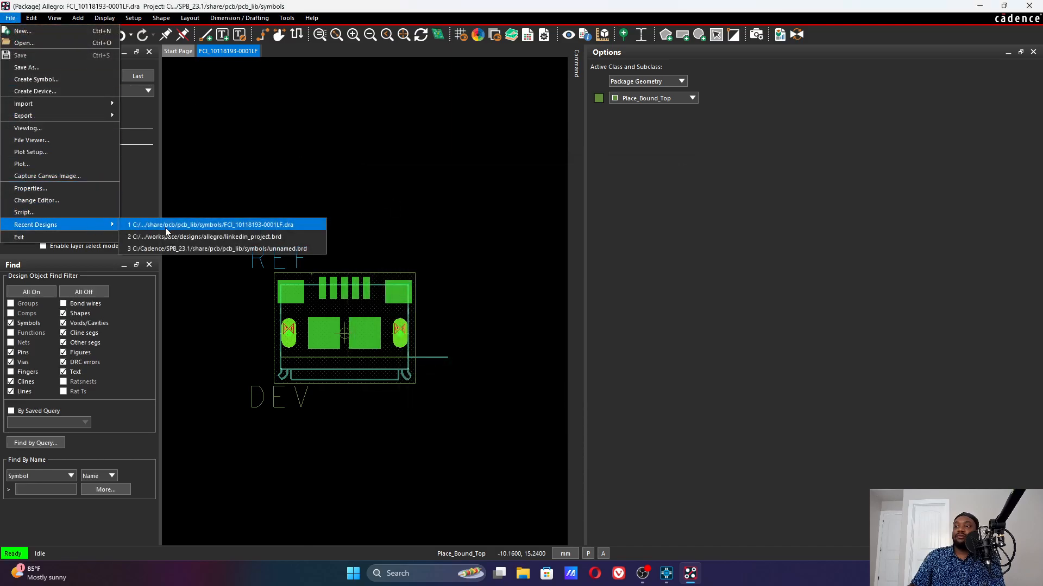
click(214, 237)
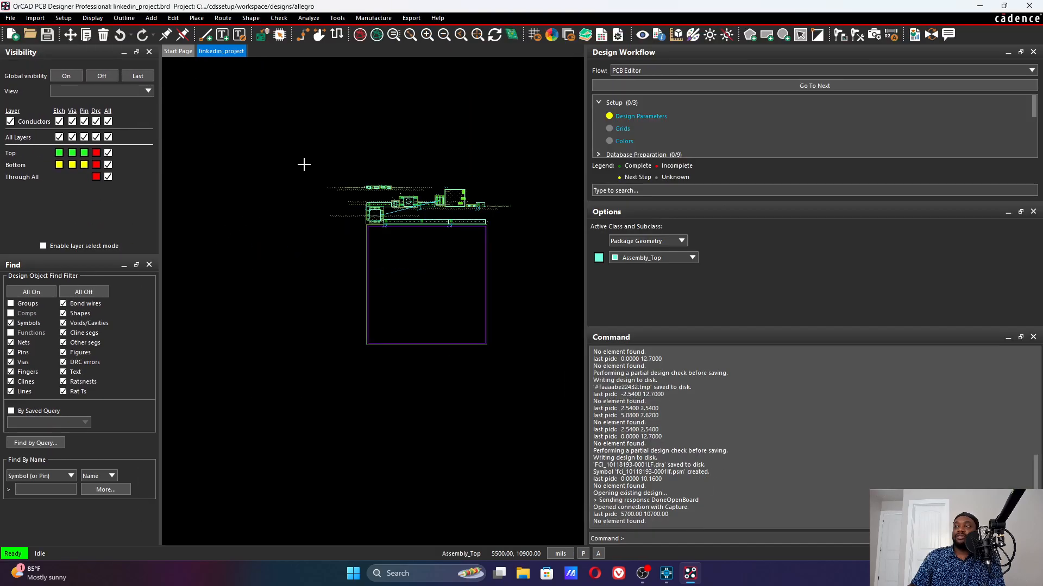
Step: Manually place component X1 inside the upper part of the board outline, at about (8800, 8600) mils, and finish the placement
click(206, 18)
click(209, 33)
click(34, 88)
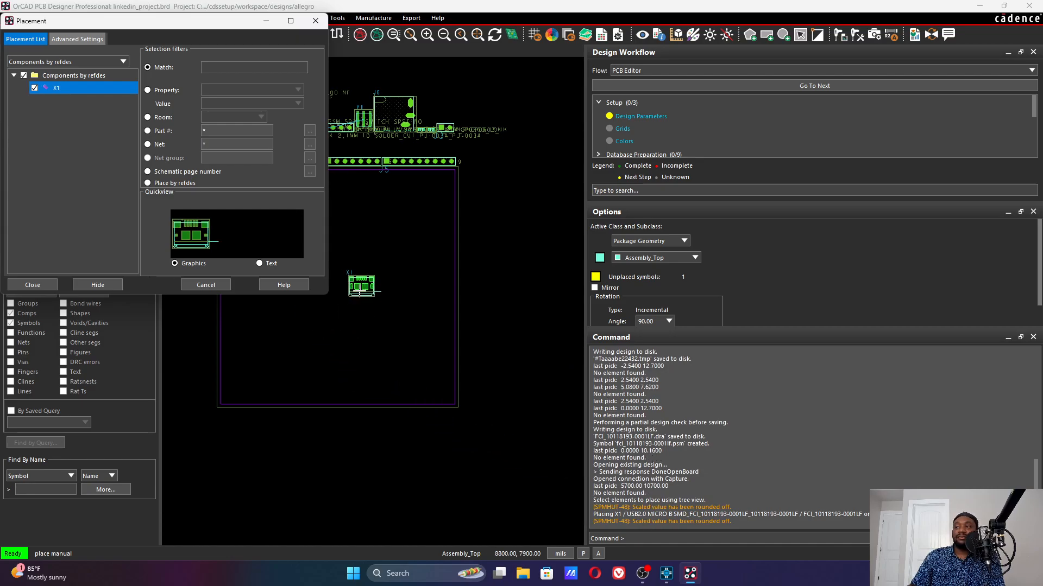
click(361, 229)
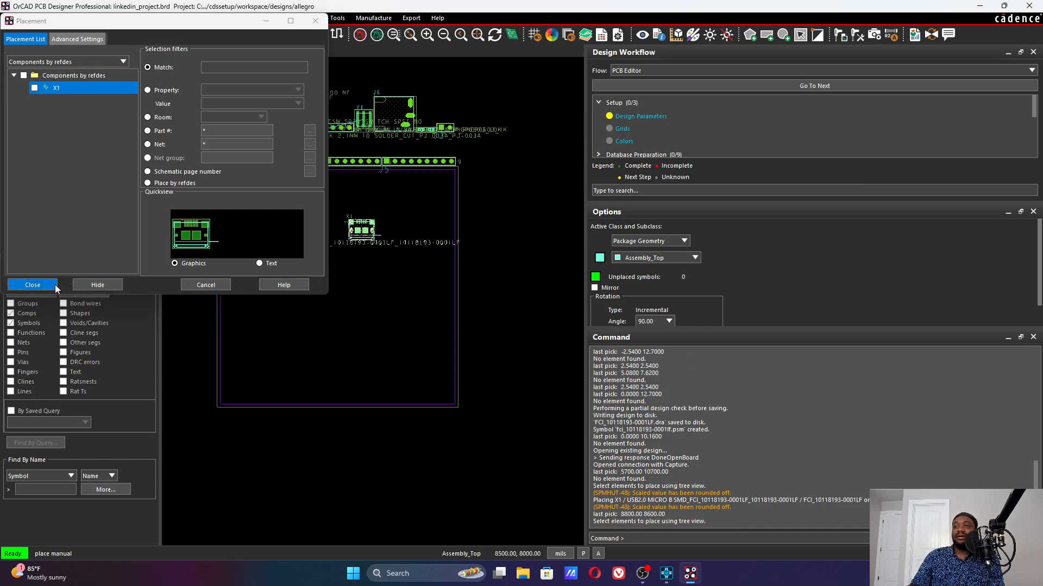
right_click(180, 328)
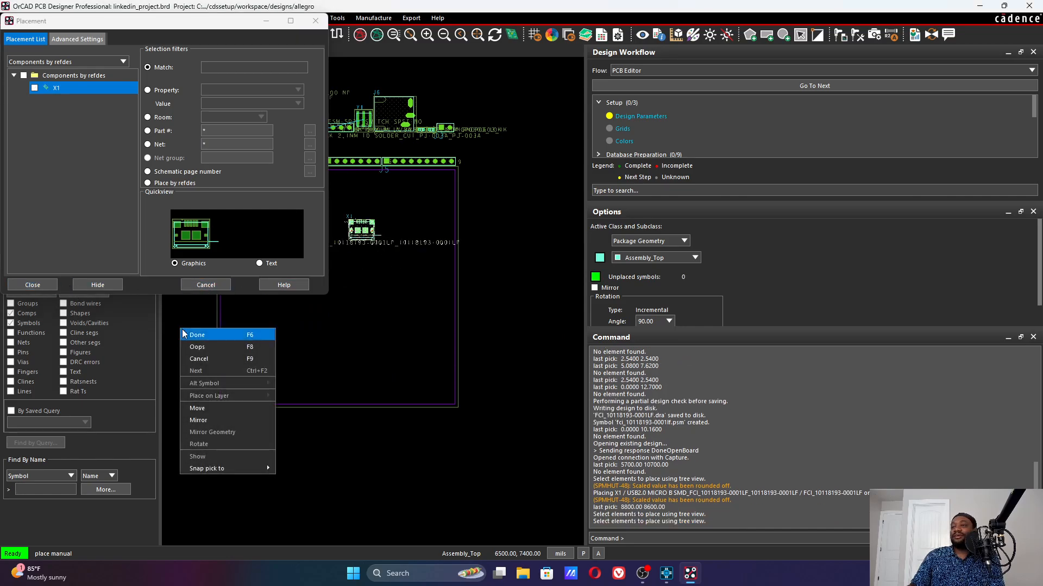
click(223, 333)
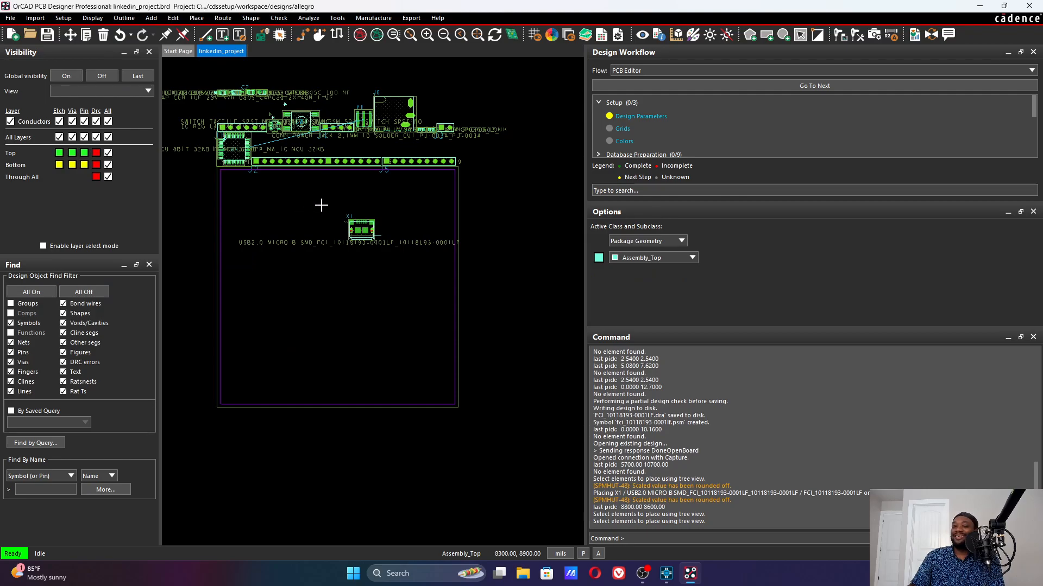
Step: Widen the design canvas by narrowing the docked Design Workflow, Options and Command area, and examine the placed X1 connector
scroll(331, 210, up, 3)
scroll(331, 210, down, 3)
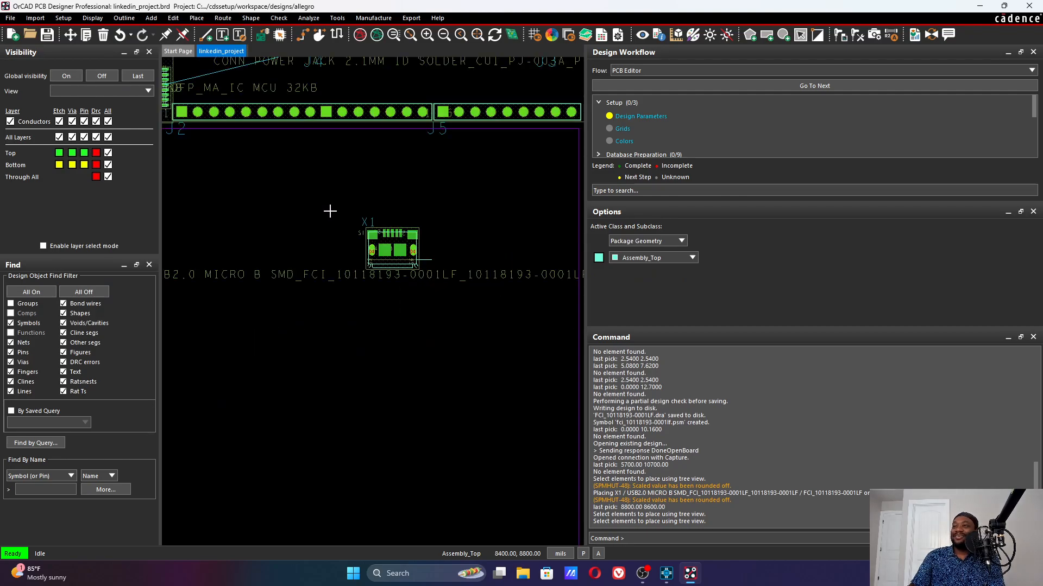
drag(584, 184, 841, 202)
scroll(477, 225, down, 2)
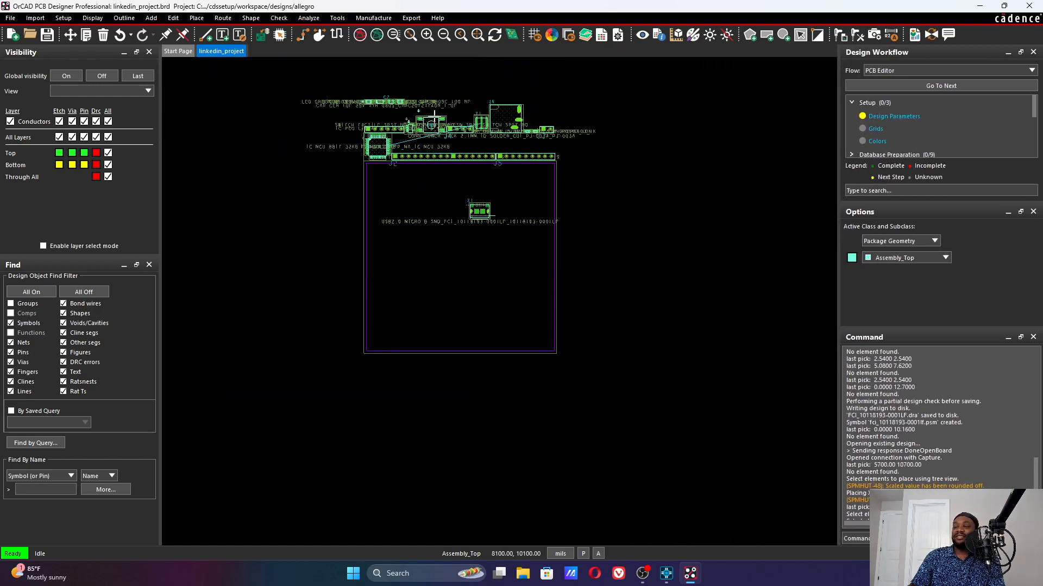
scroll(488, 174, up, 2)
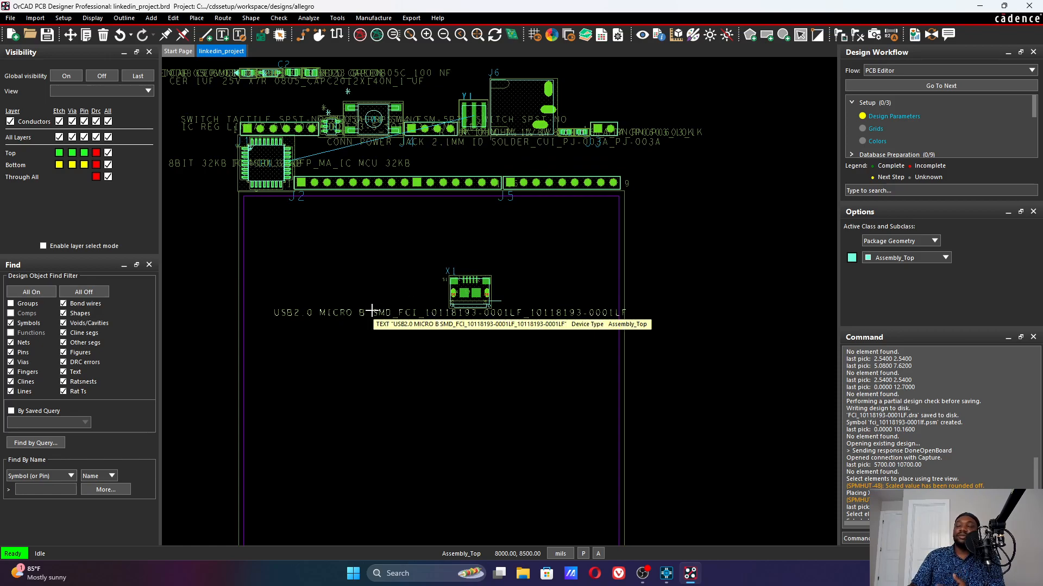
Step: Save the board as linkedin_project.brd, overwriting the existing file
click(400, 247)
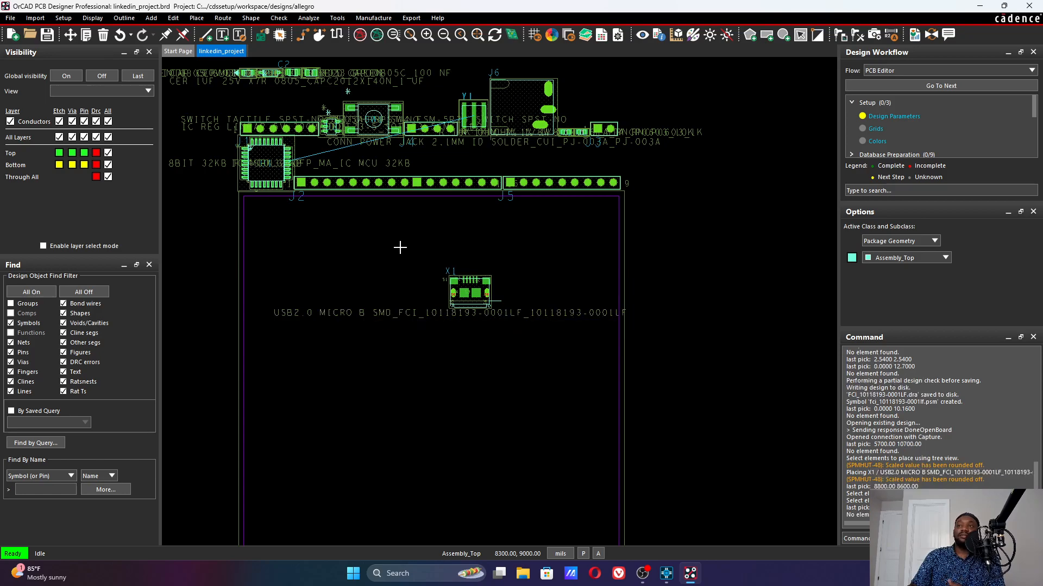
click(49, 36)
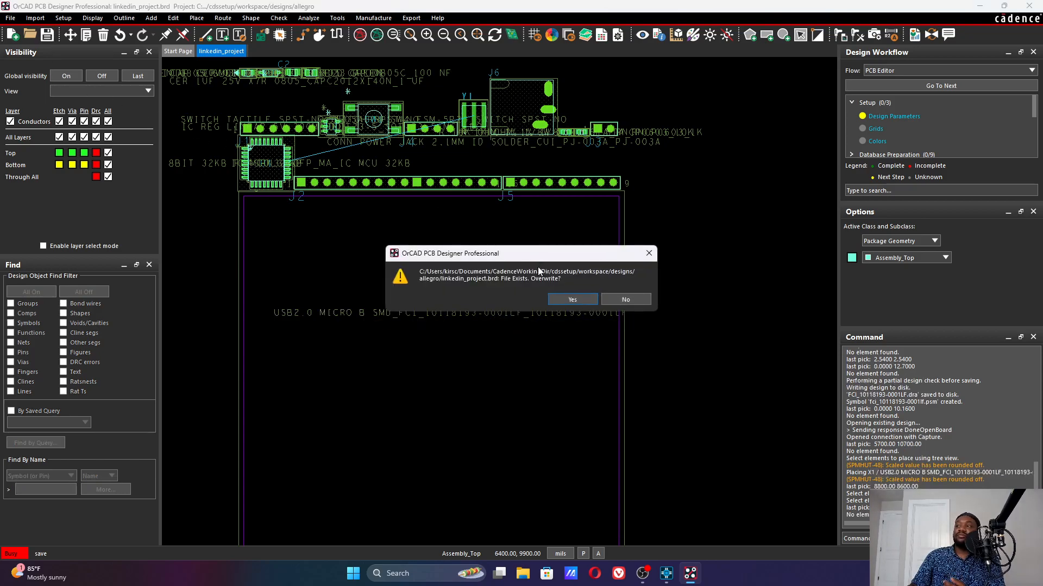
click(564, 298)
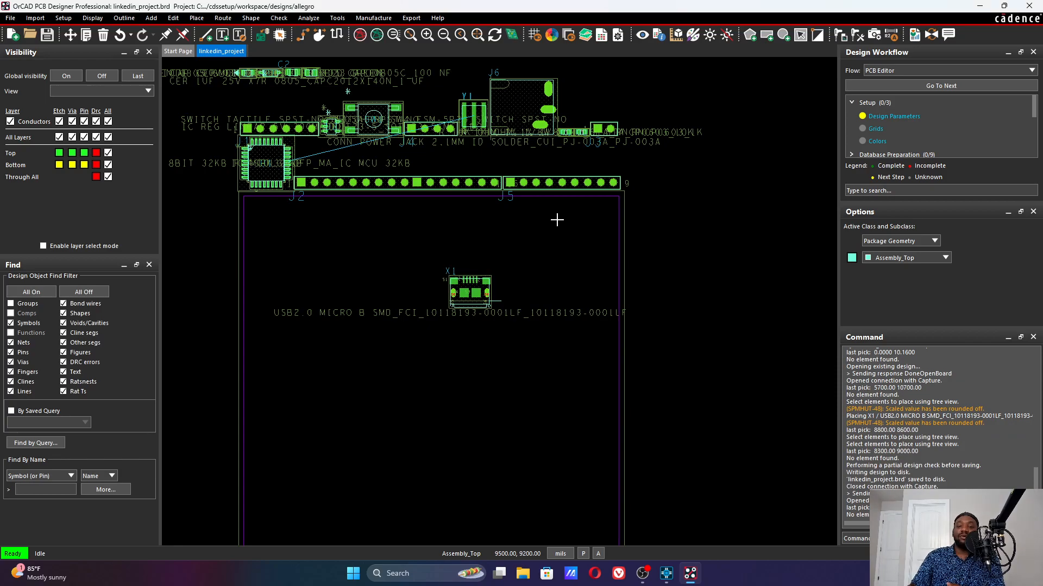